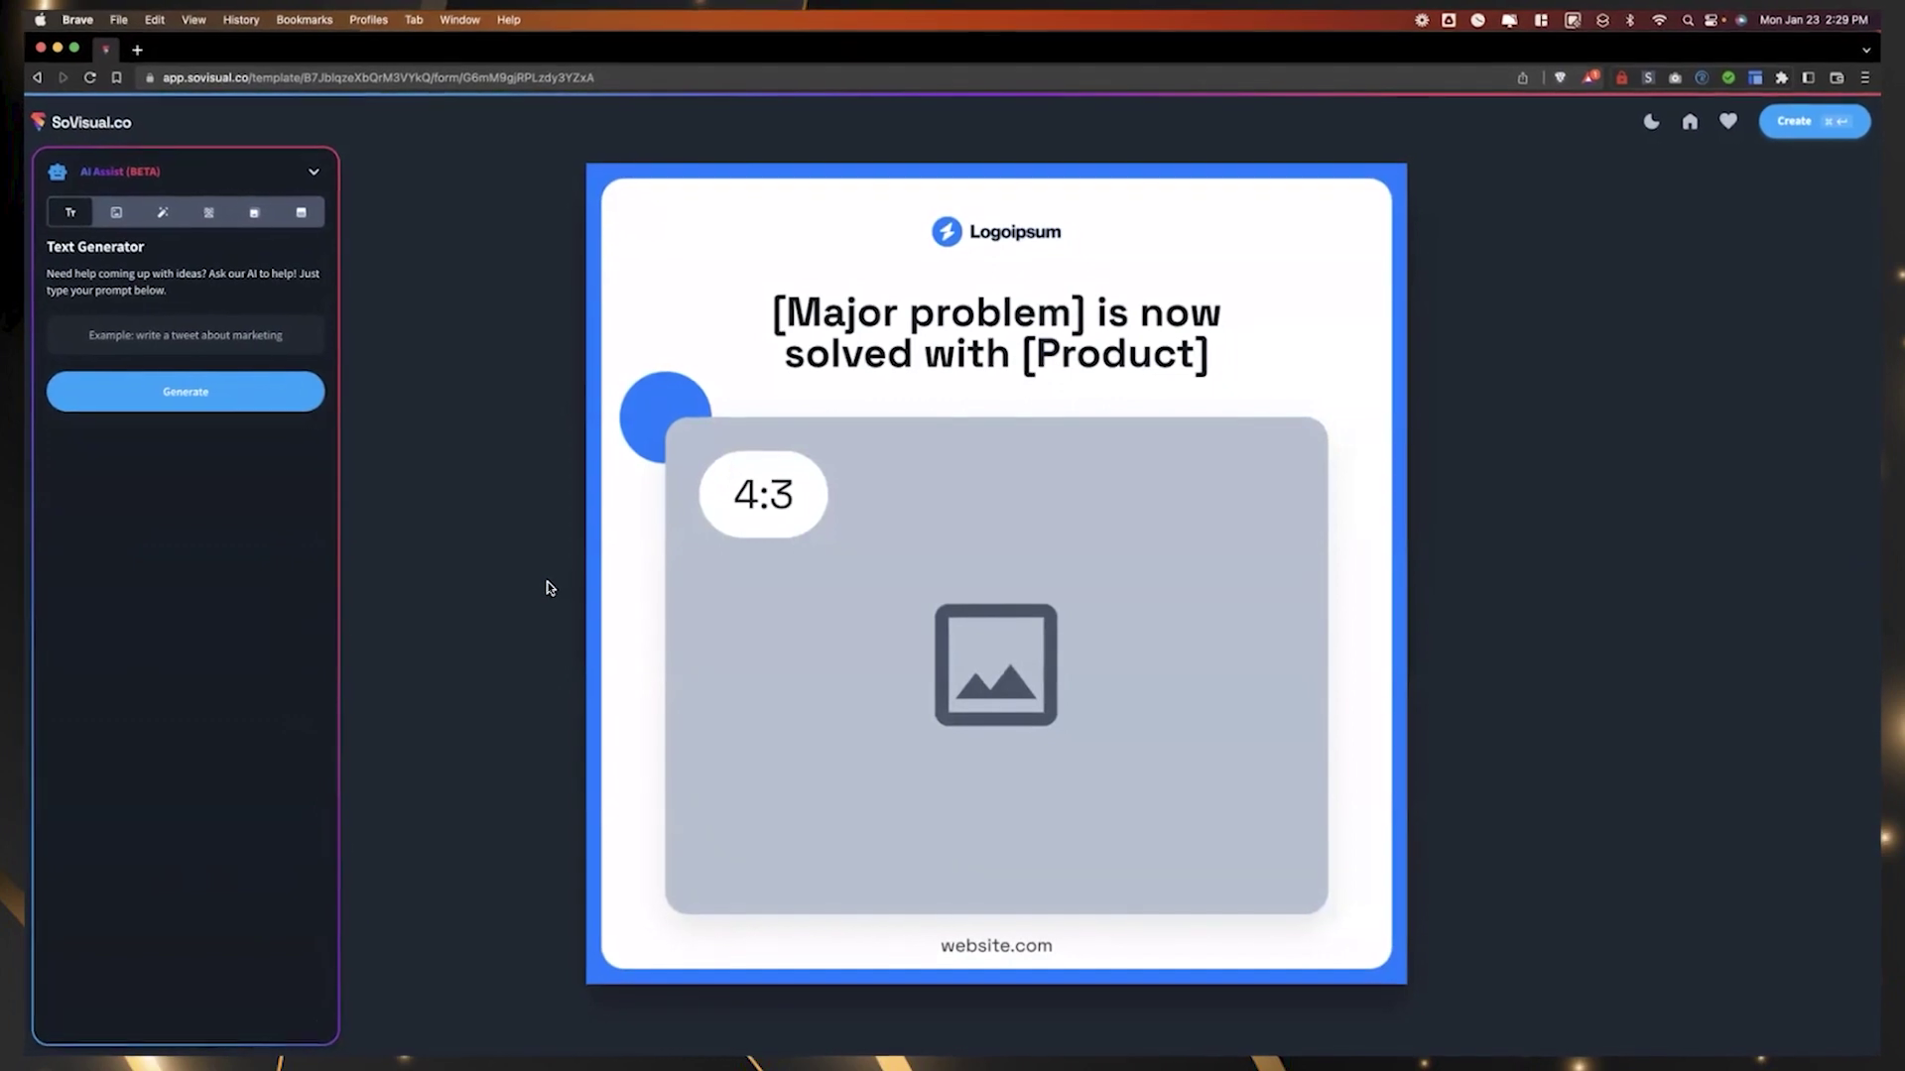
Generate text from the prompt "write an instagram caption that is 100 words and focuses on the joys of success".
click(208, 330)
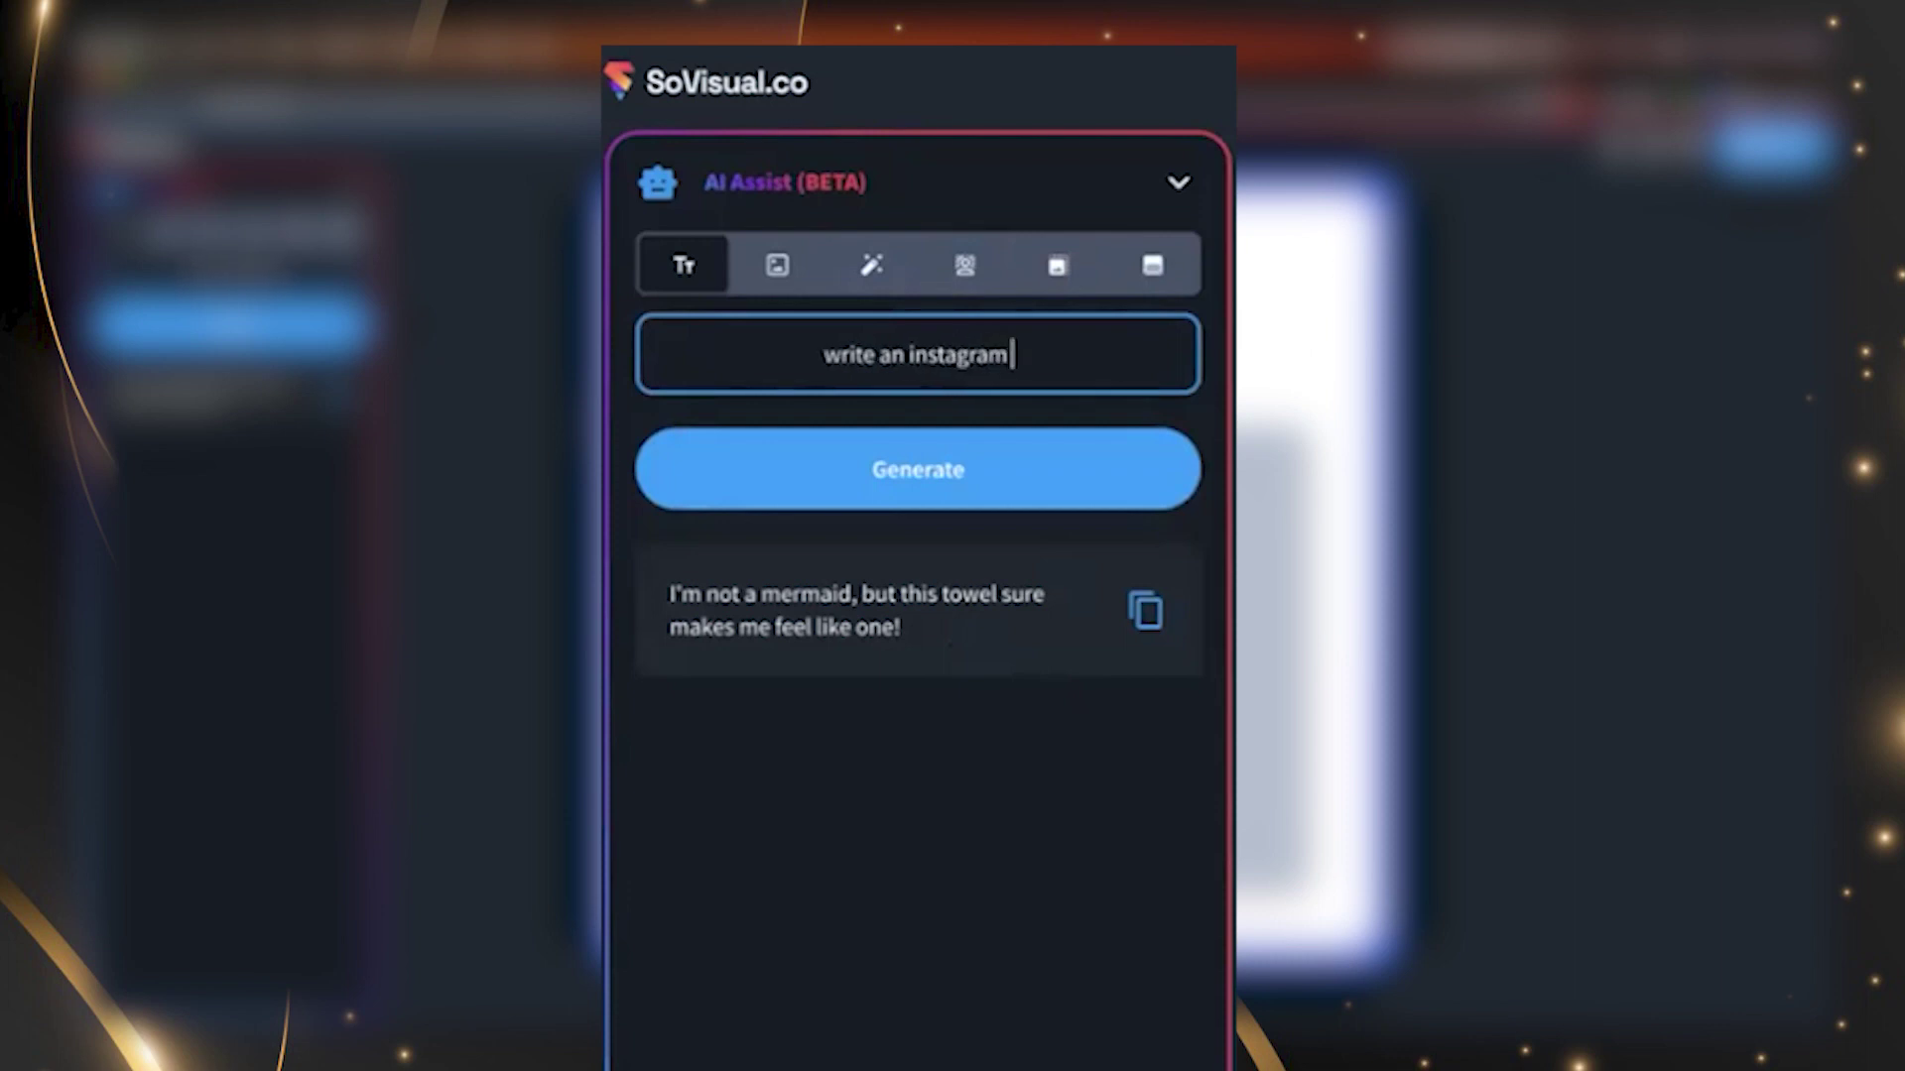
text(on that is)
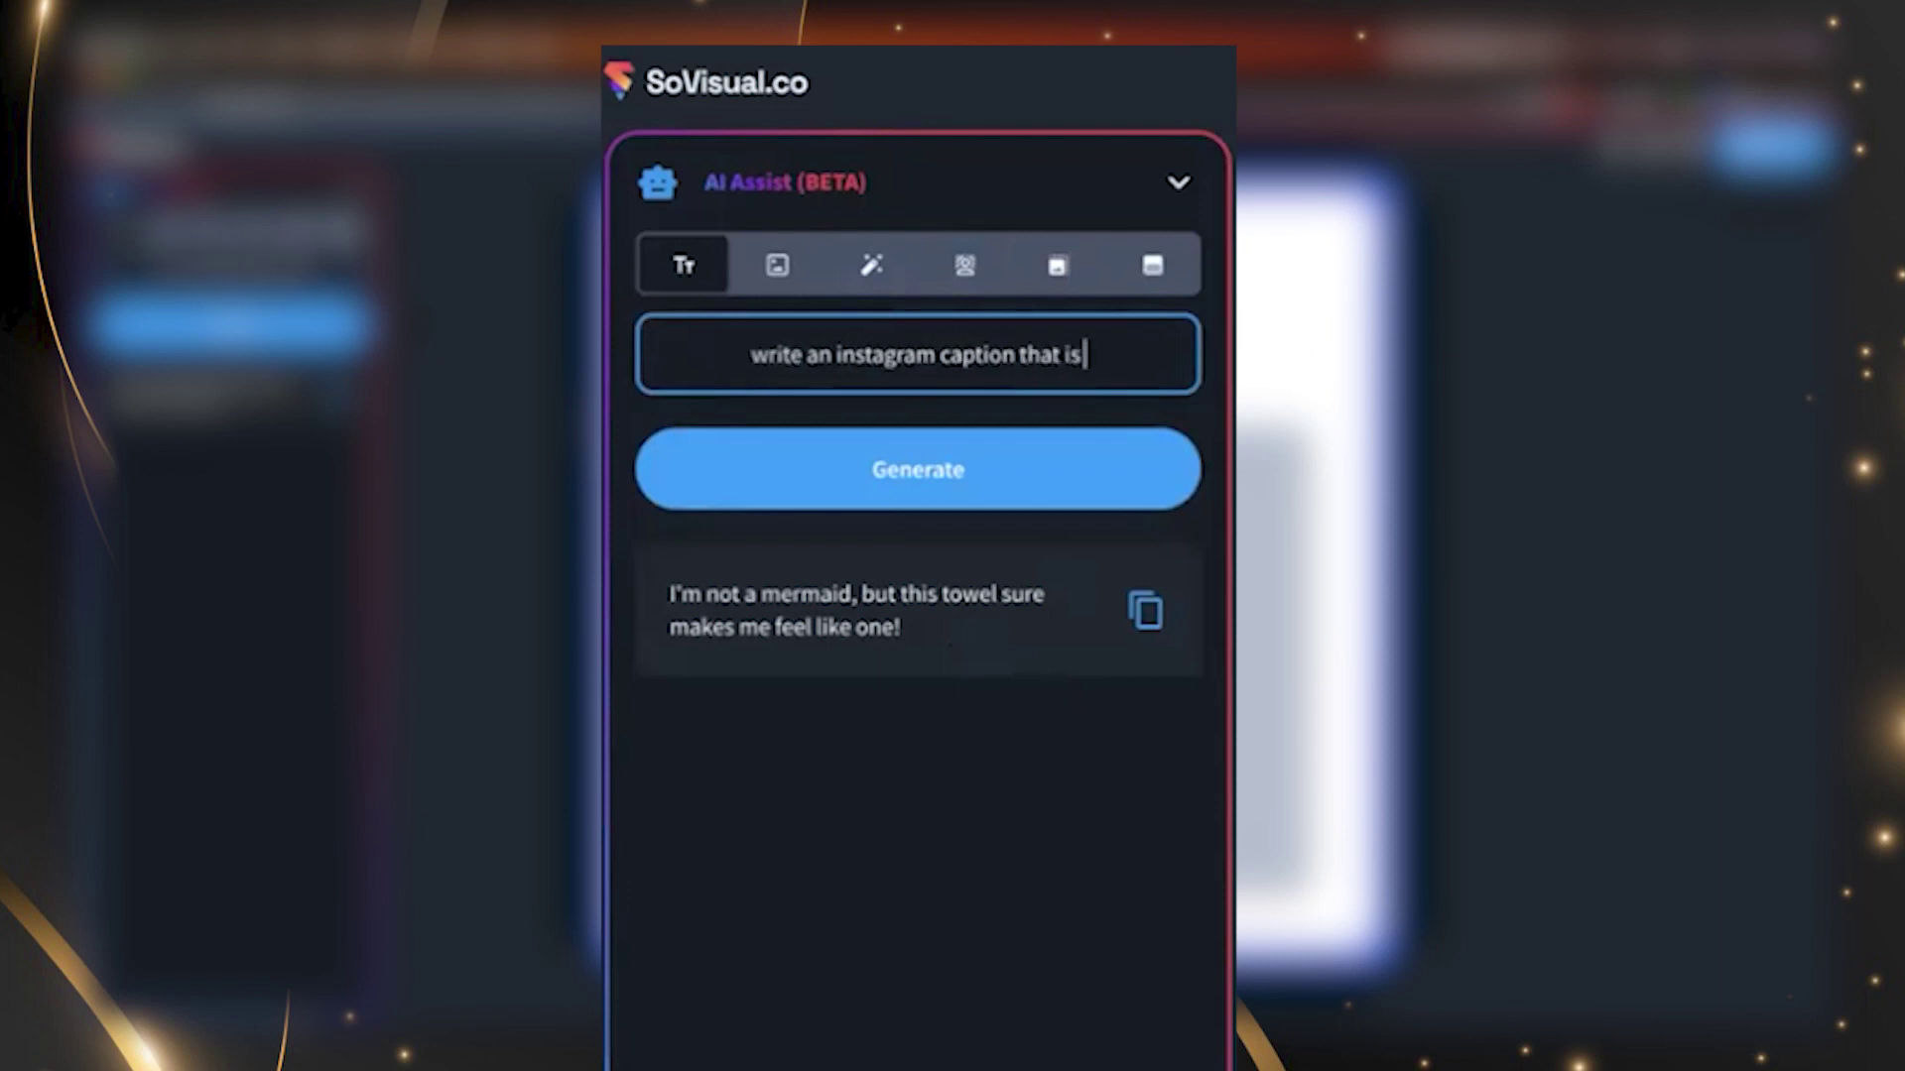
text( 100 words)
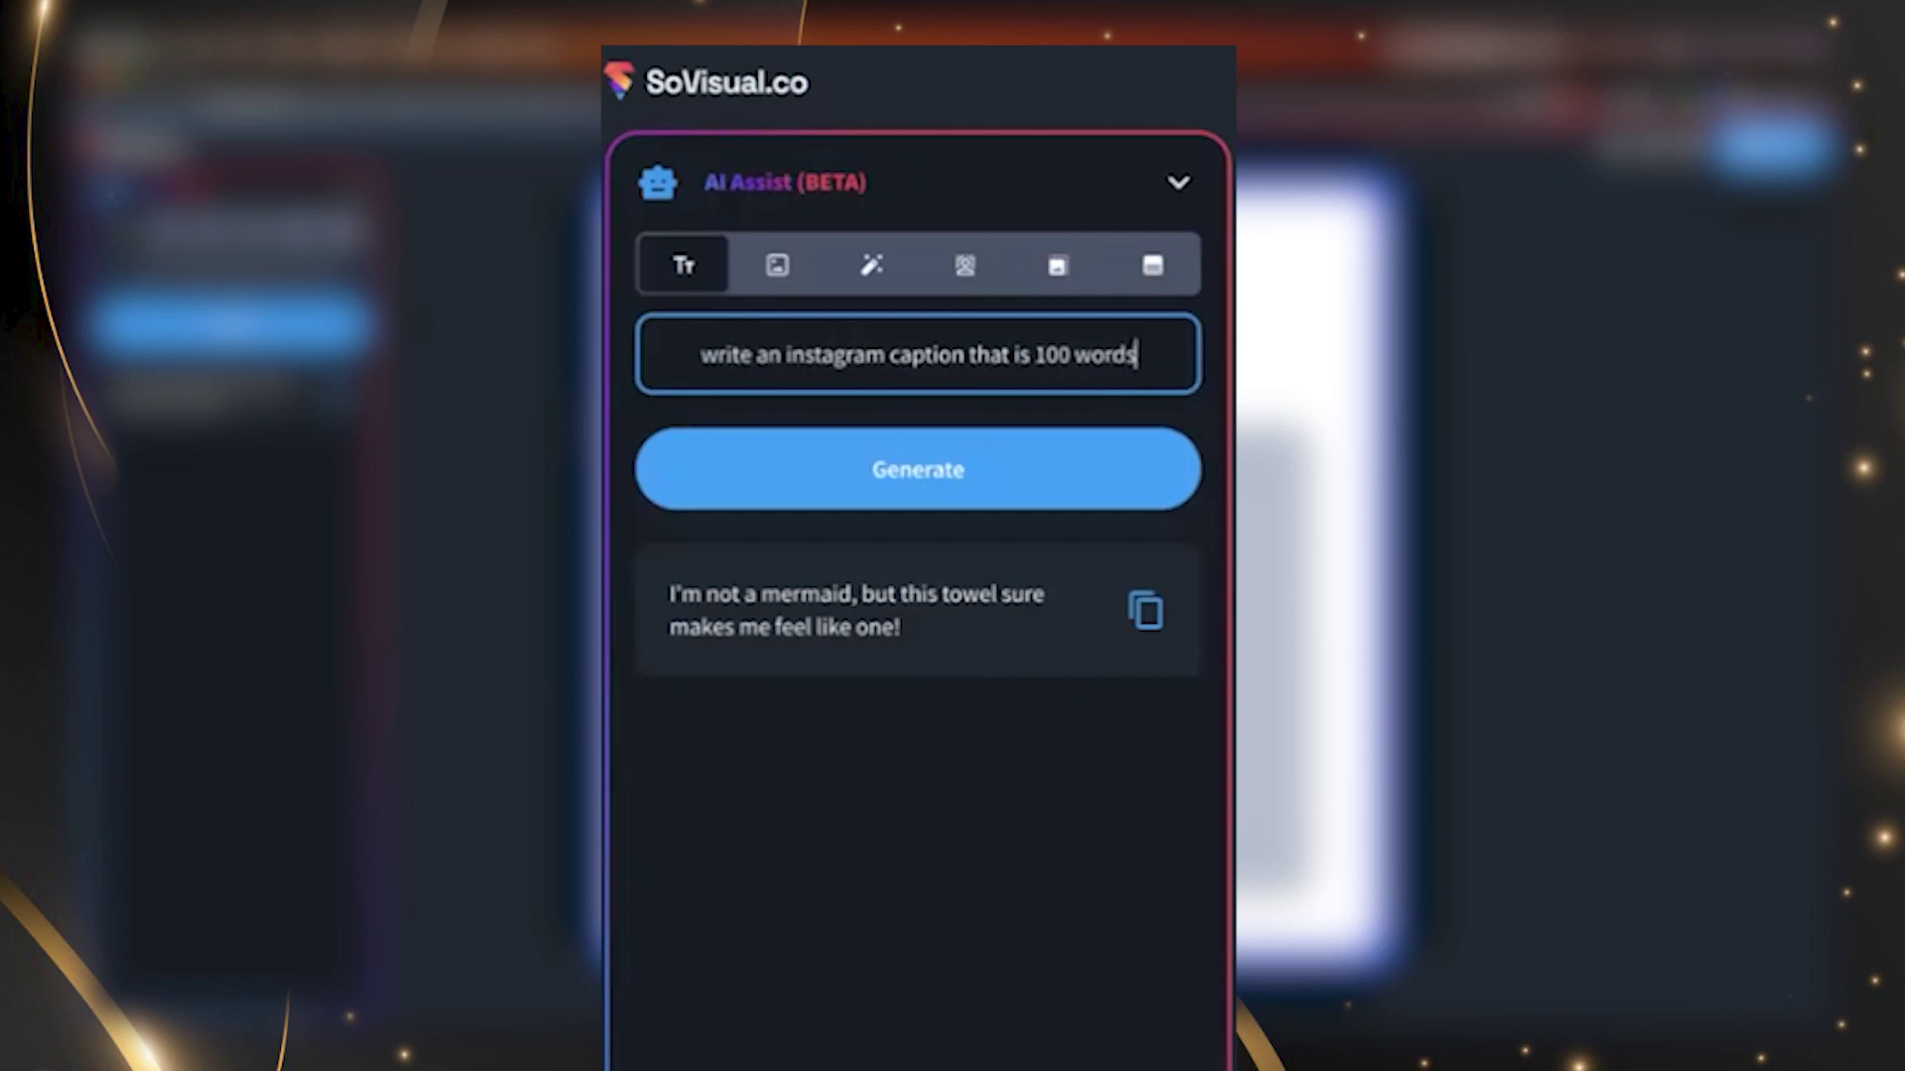
text( and focuses on t)
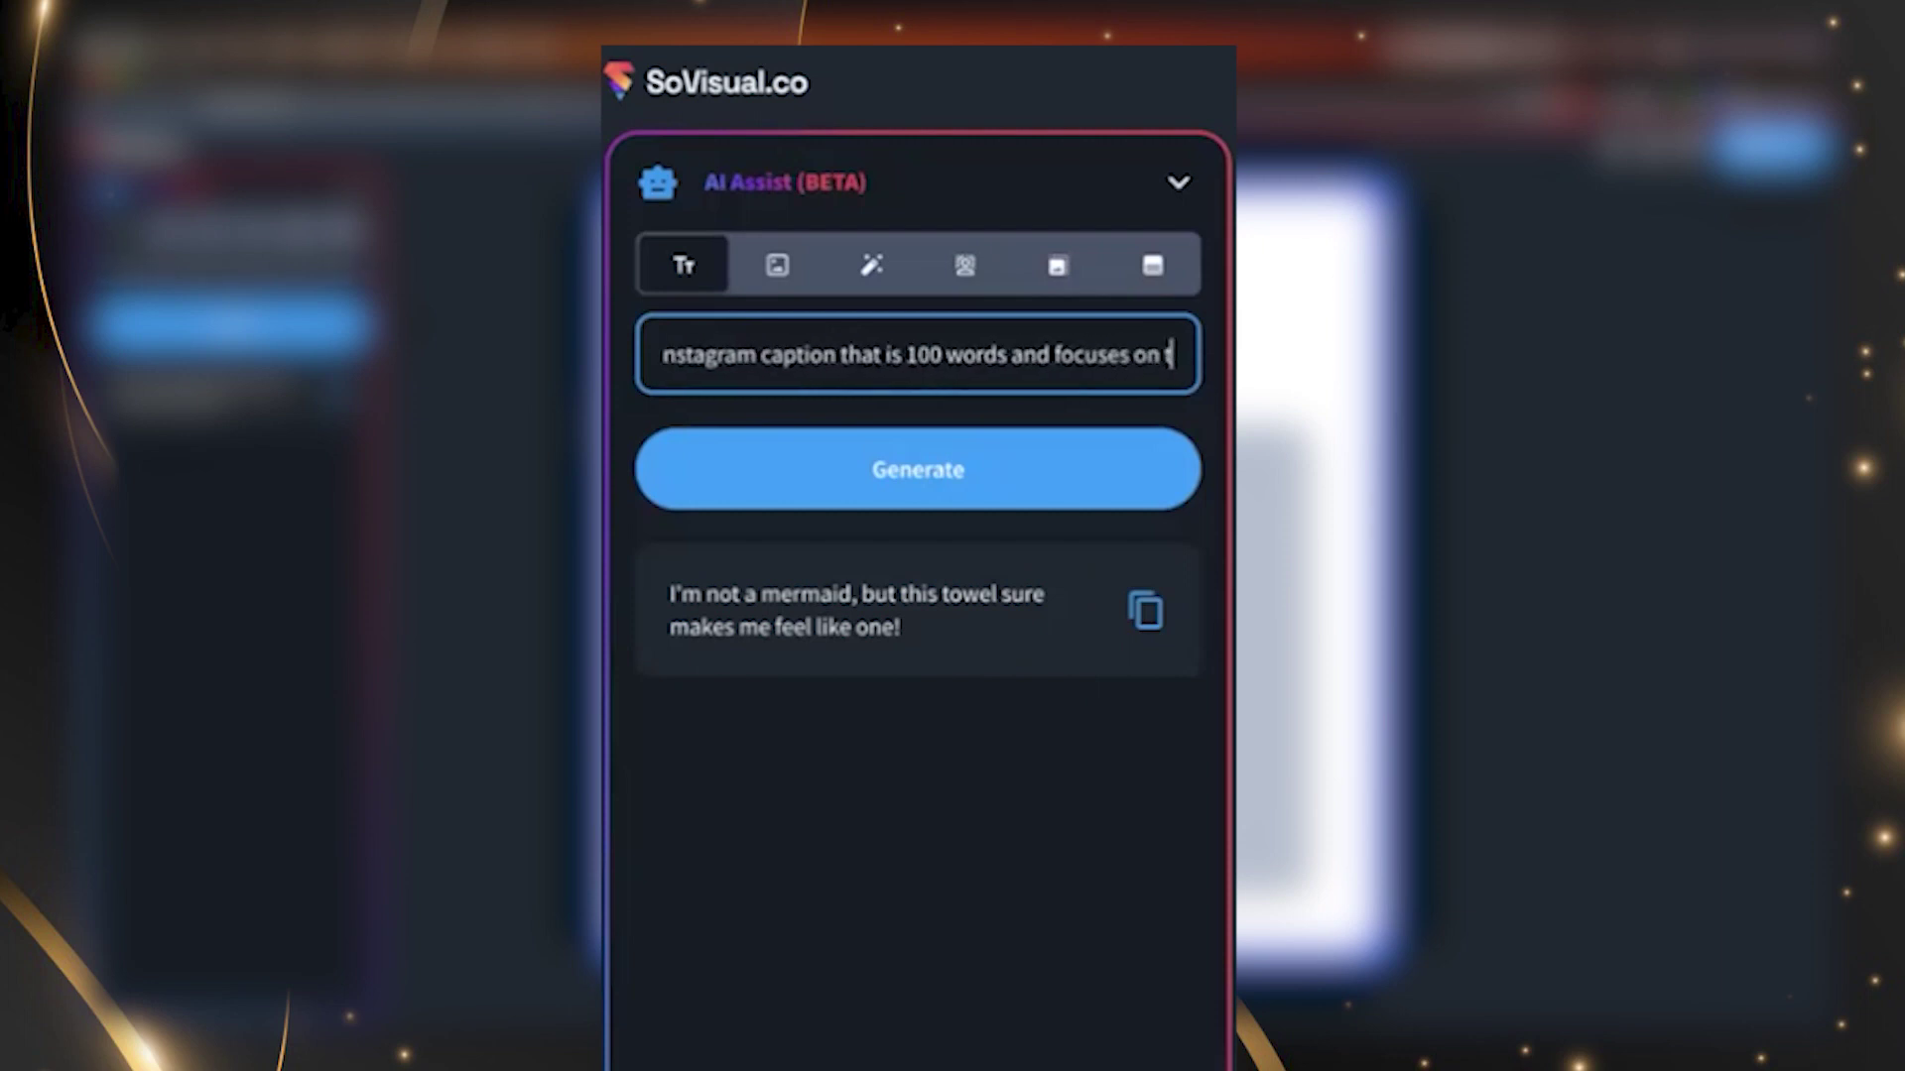
text(he joys of succ)
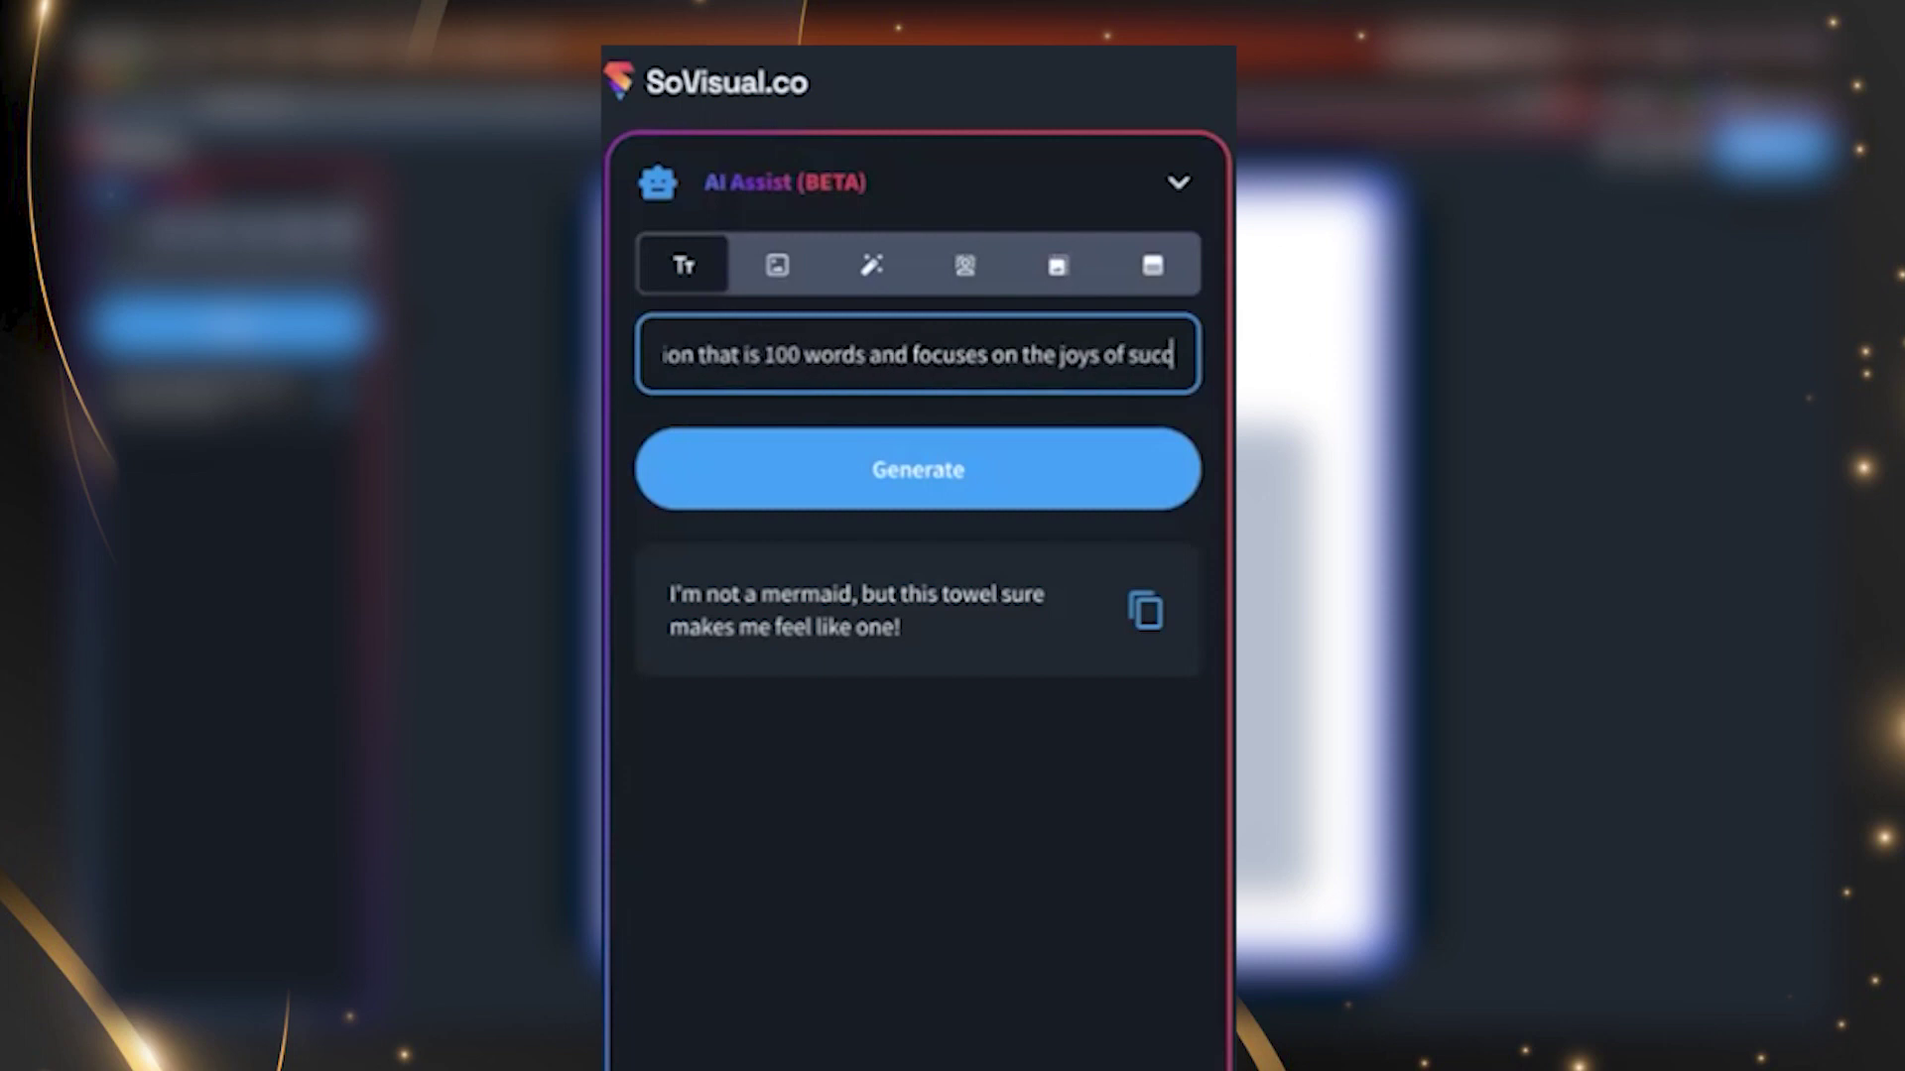
text(ess)
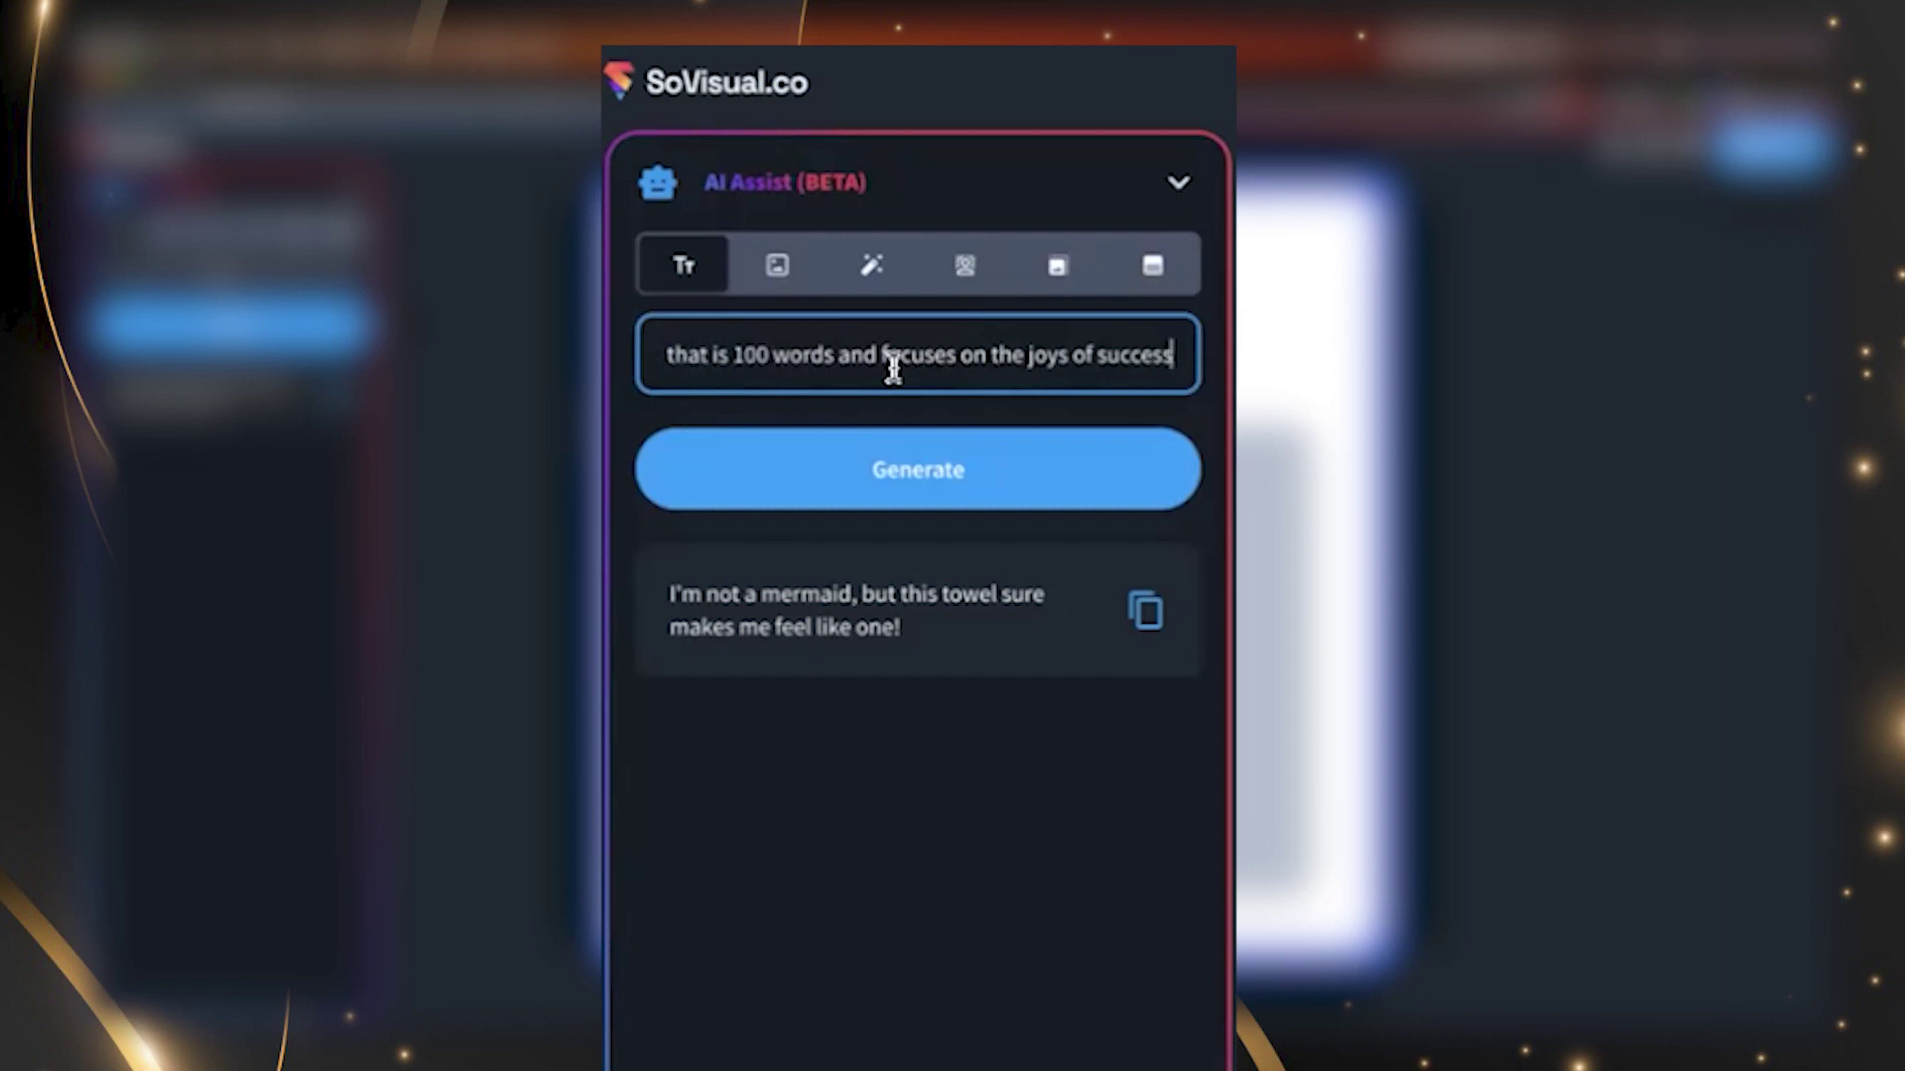
click(913, 485)
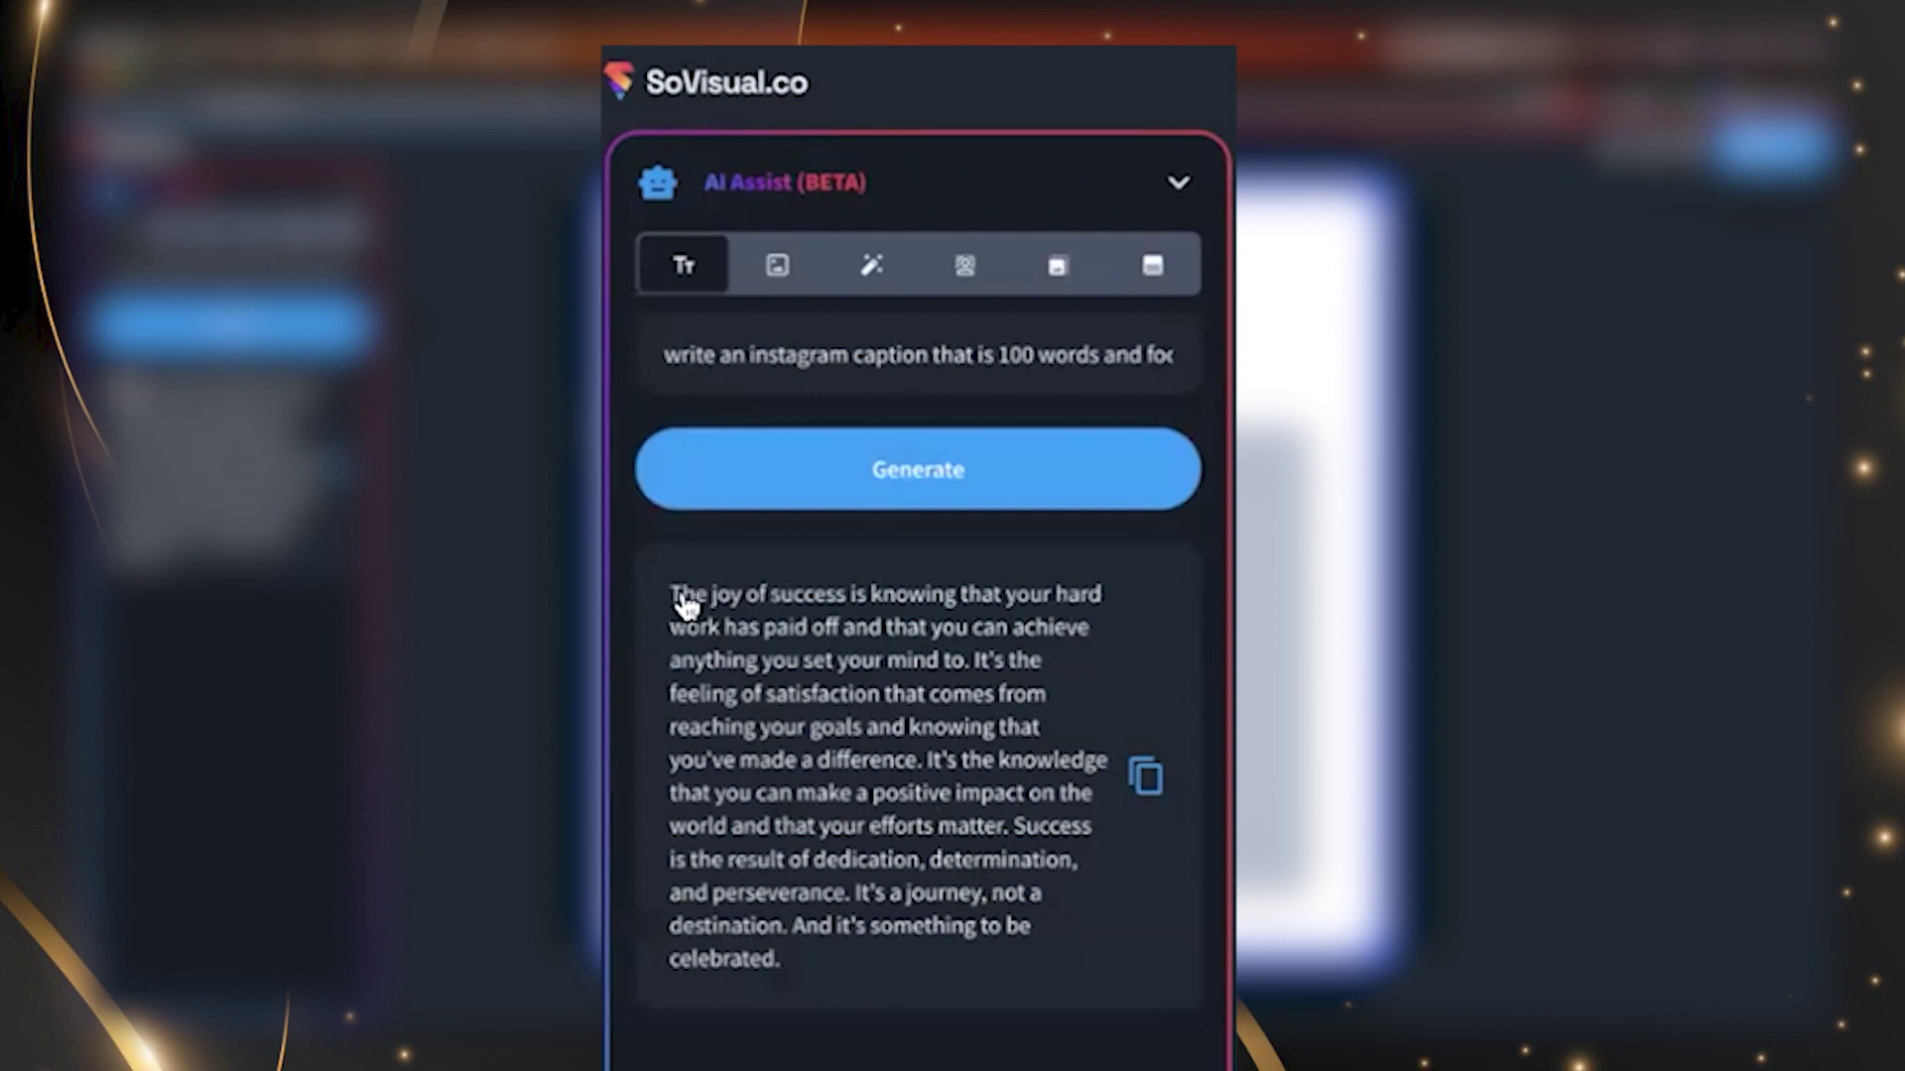
Copy the generated caption about the joy of success and paste it into the template's Headline field.
click(855, 727)
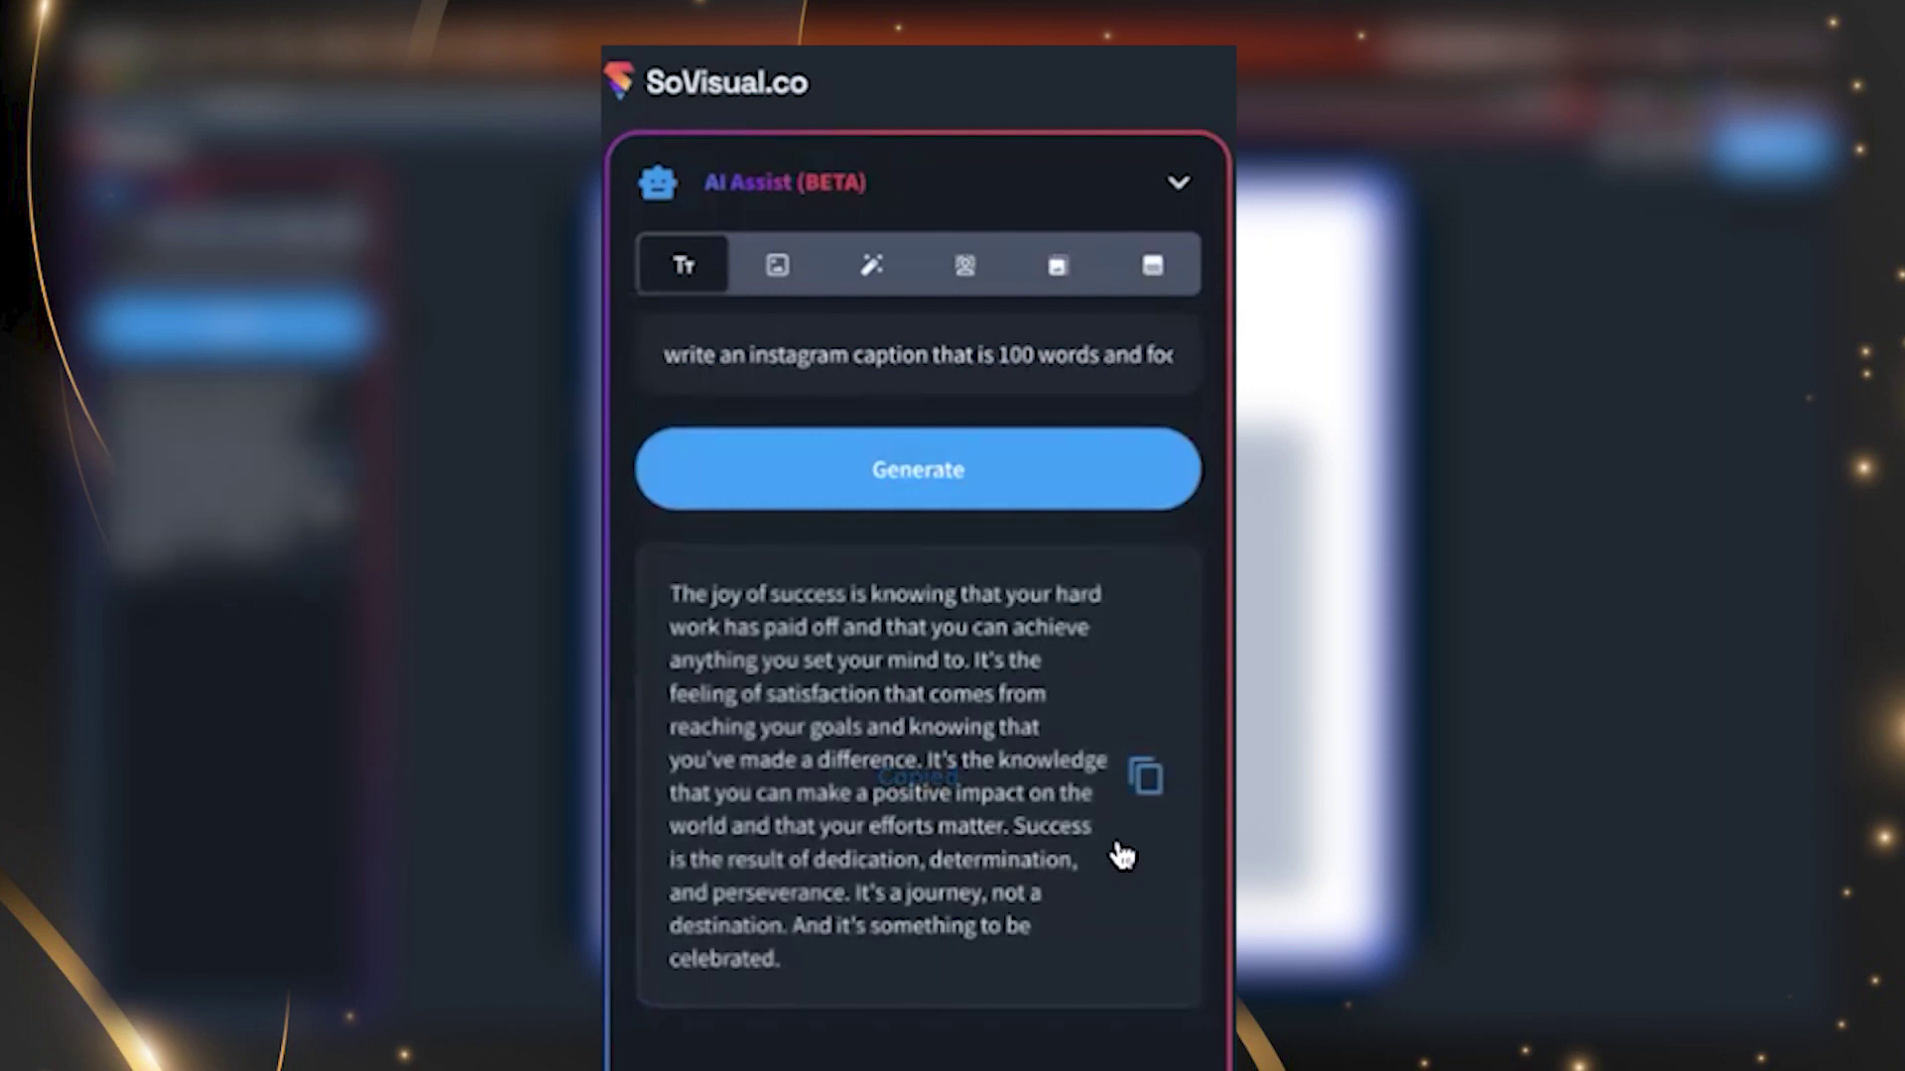
click(1030, 784)
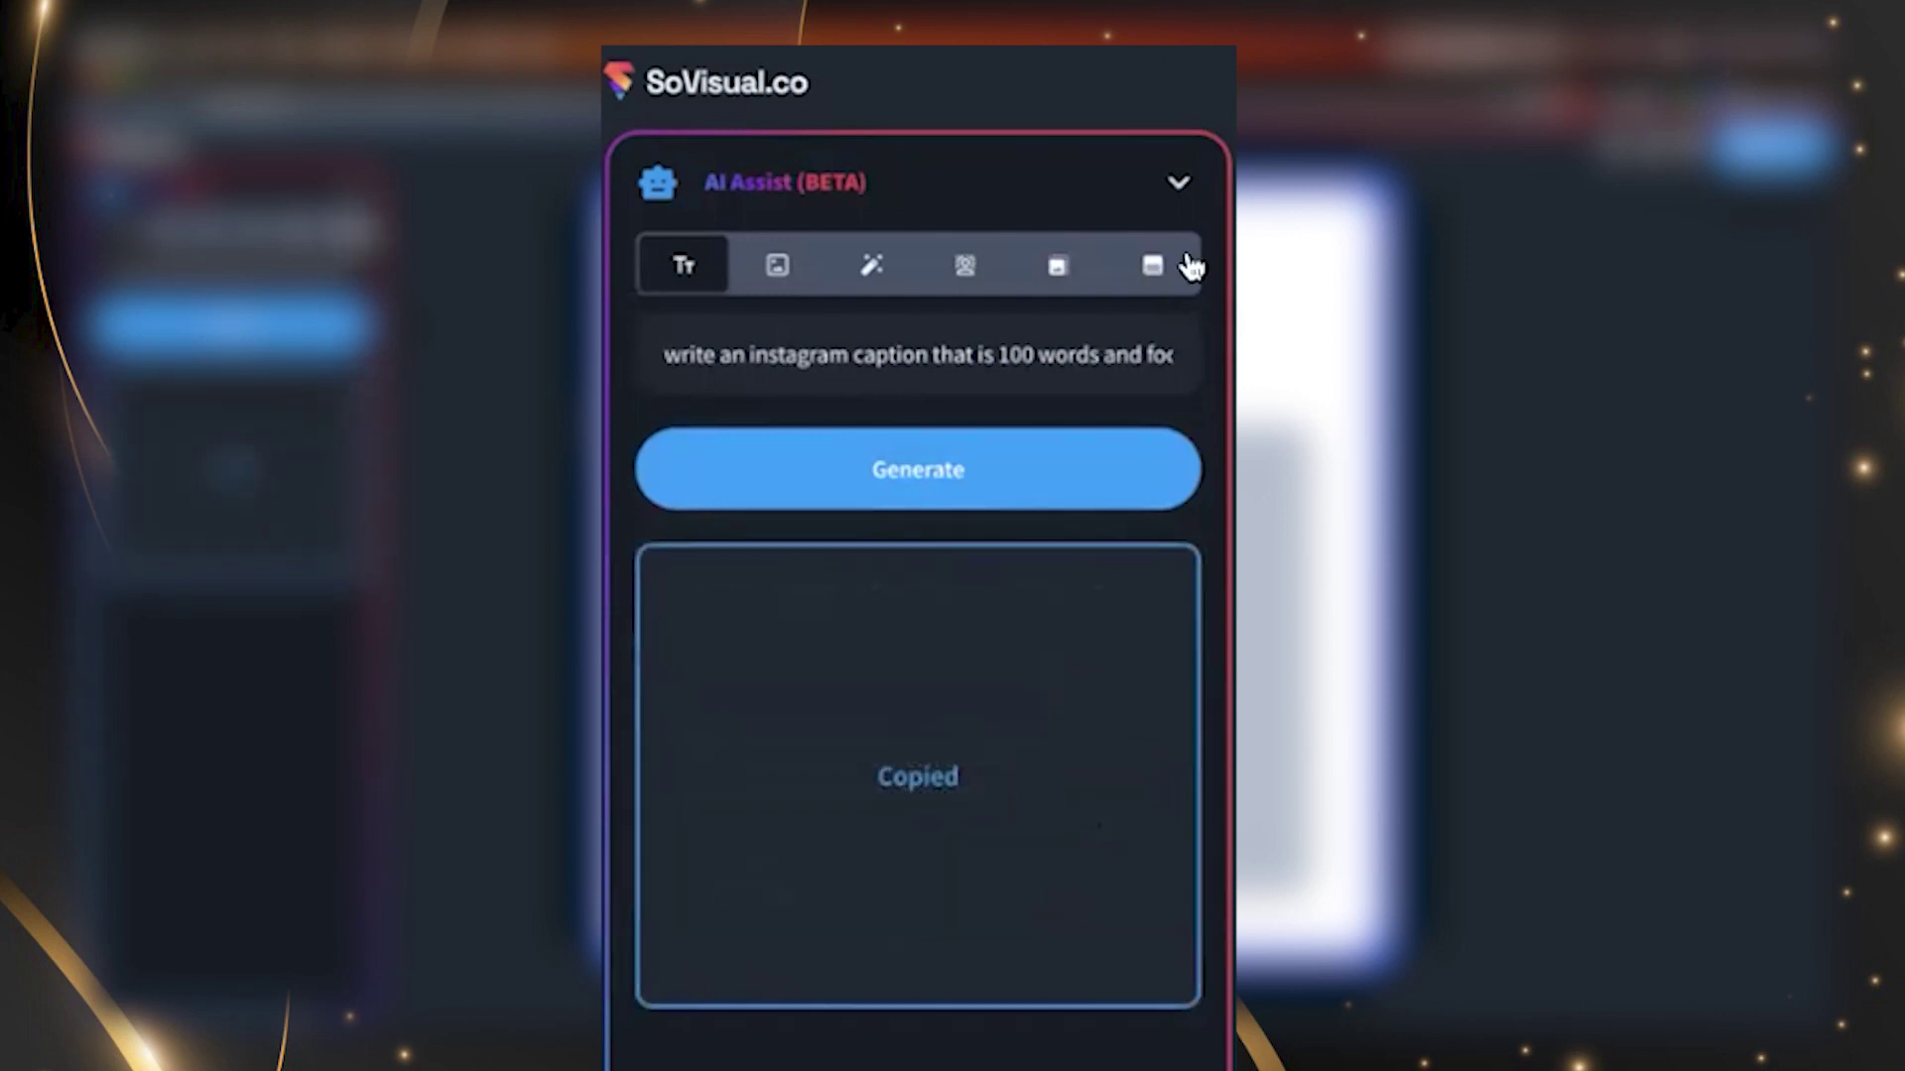
click(1177, 183)
scroll(992, 397, down, 5)
click(874, 323)
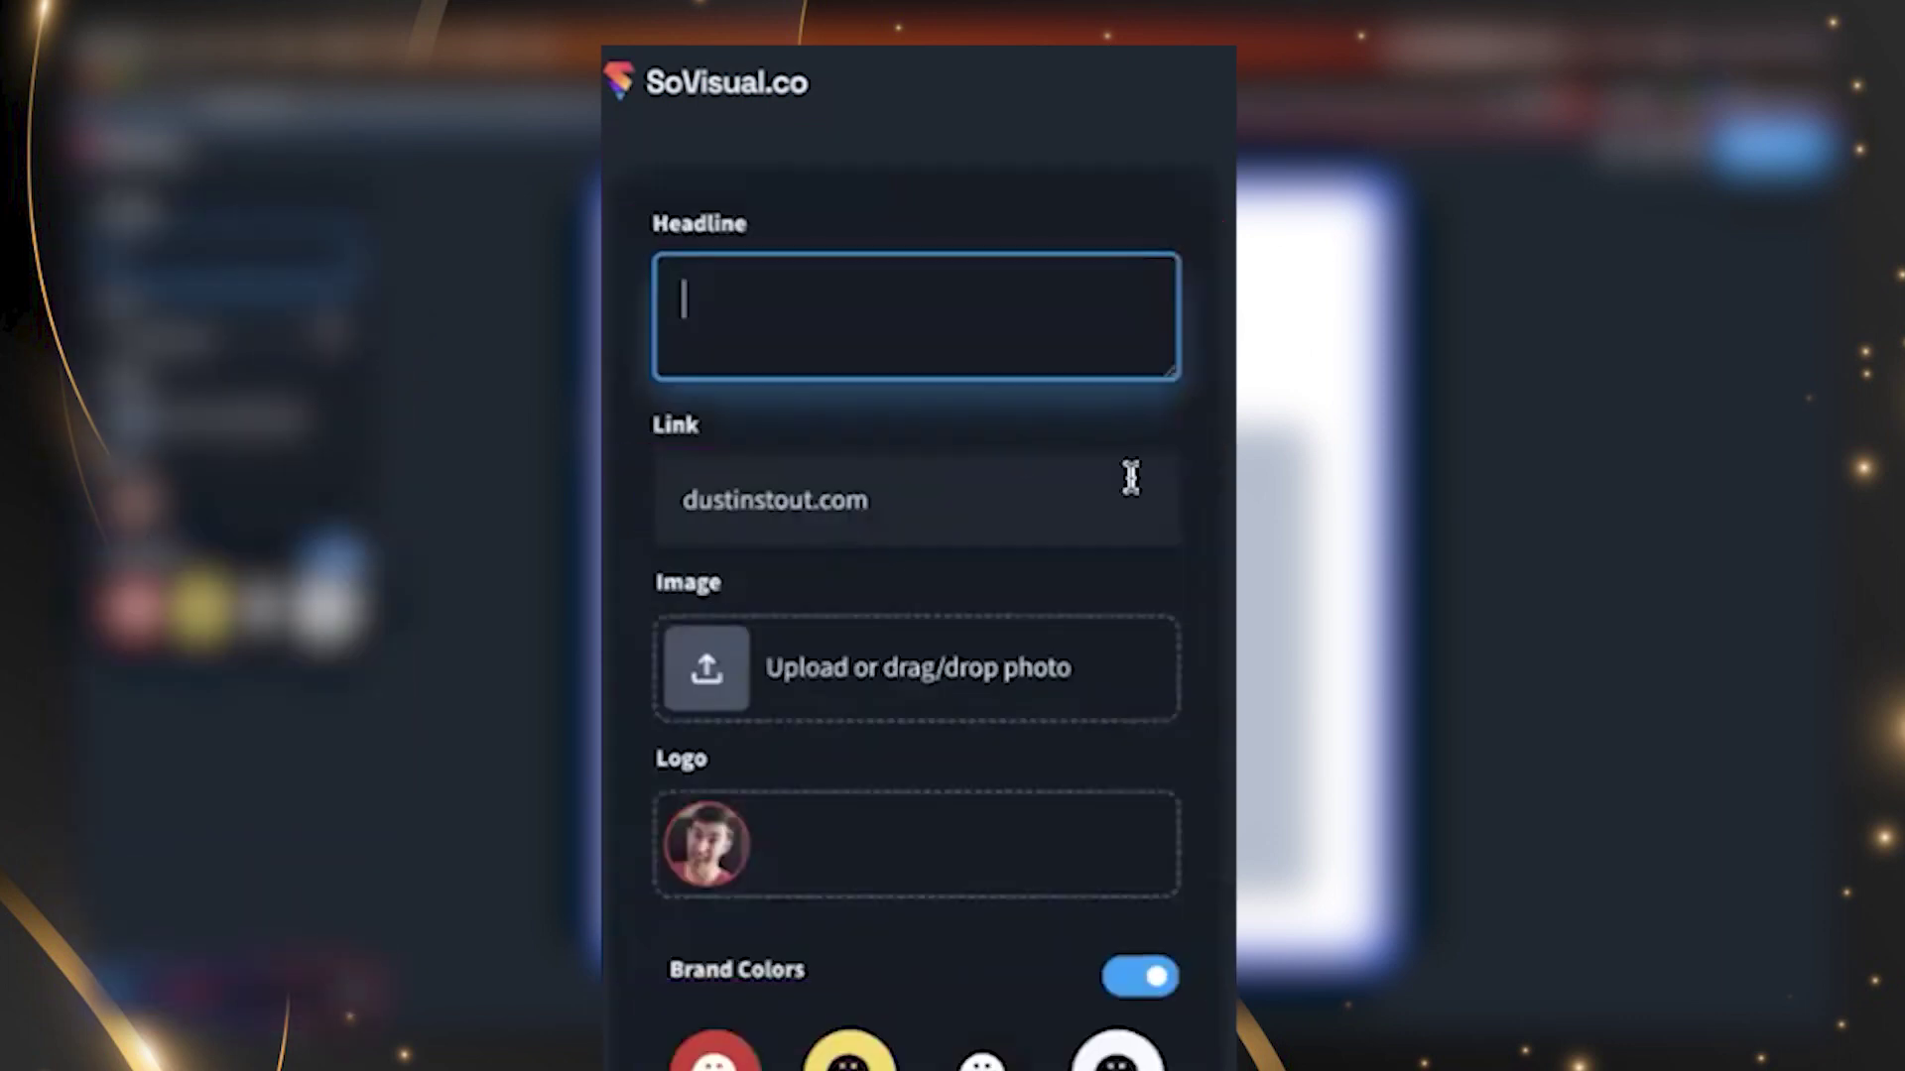
key(ctrl+v)
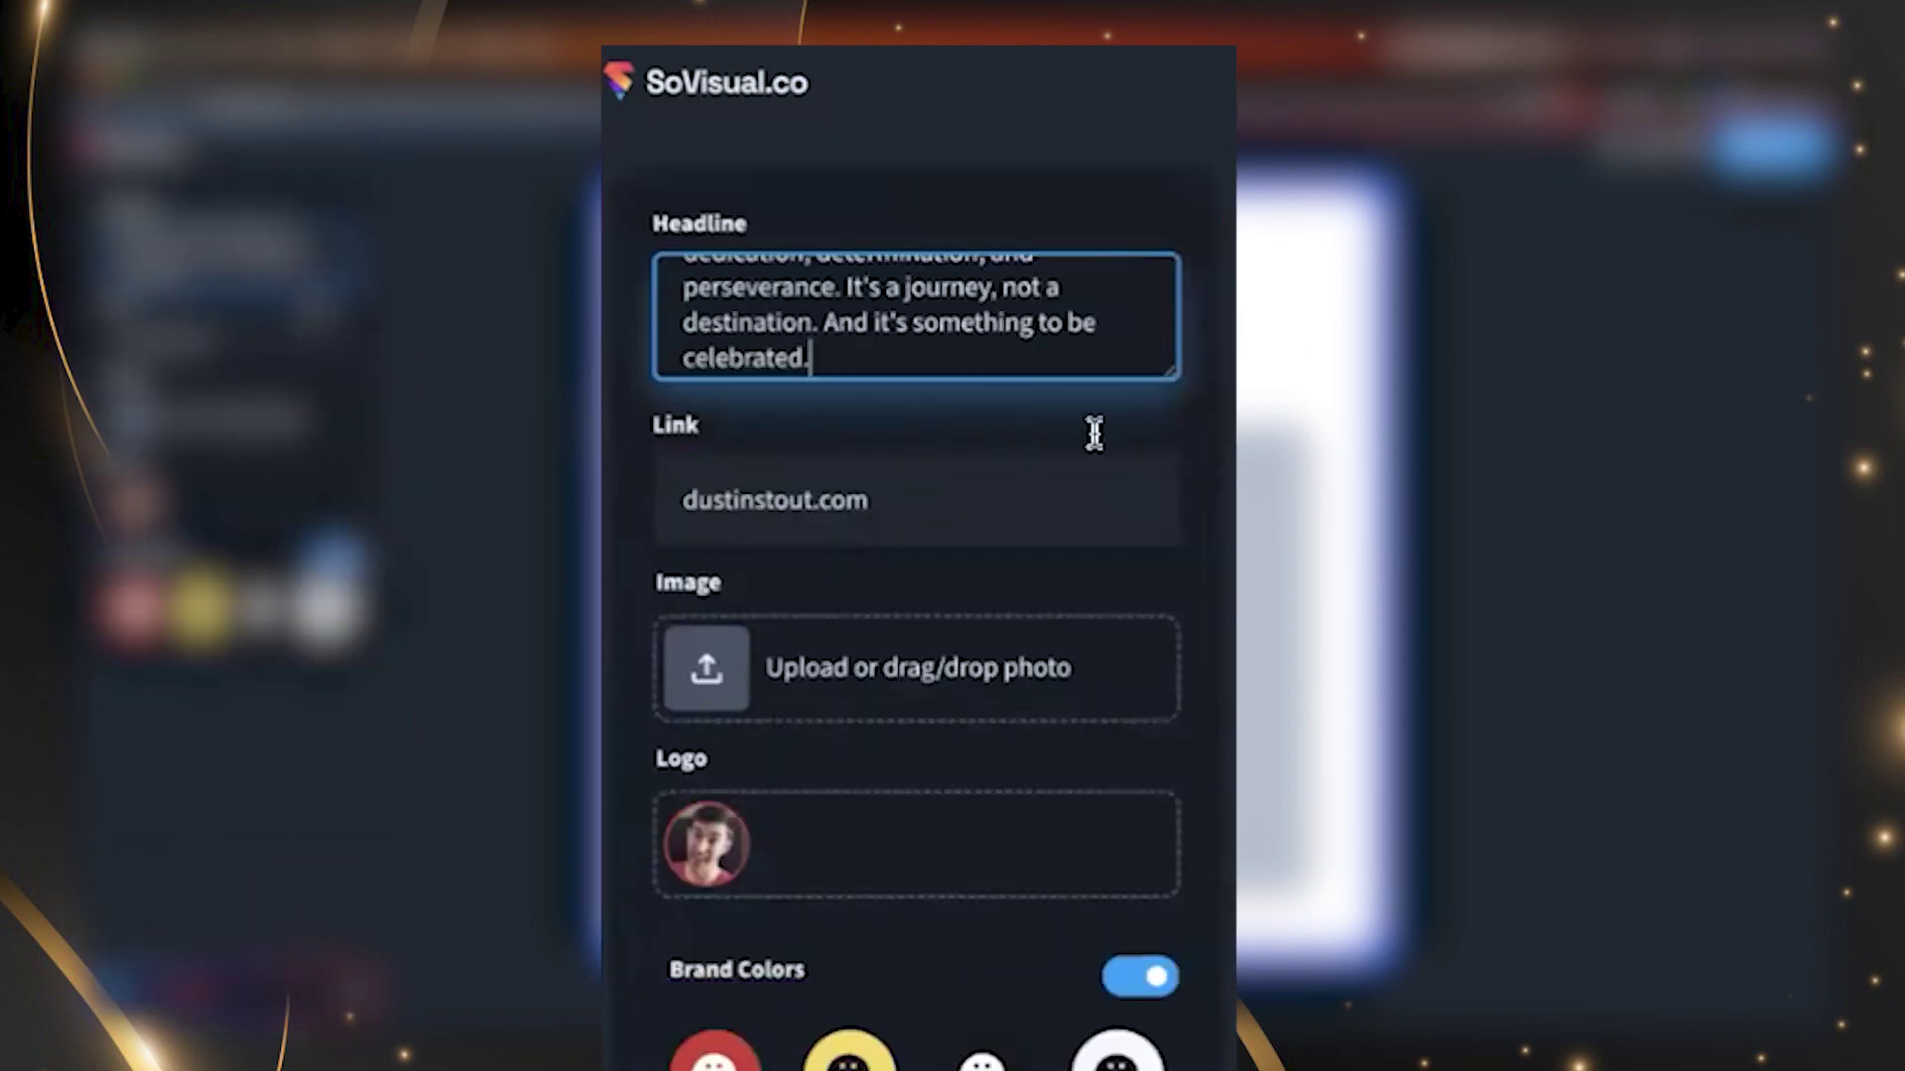
Shorten the headline to its first sentence, ending in "achieve anything you set your mind to.", resizing the text box to suit.
drag(1171, 374, 1177, 881)
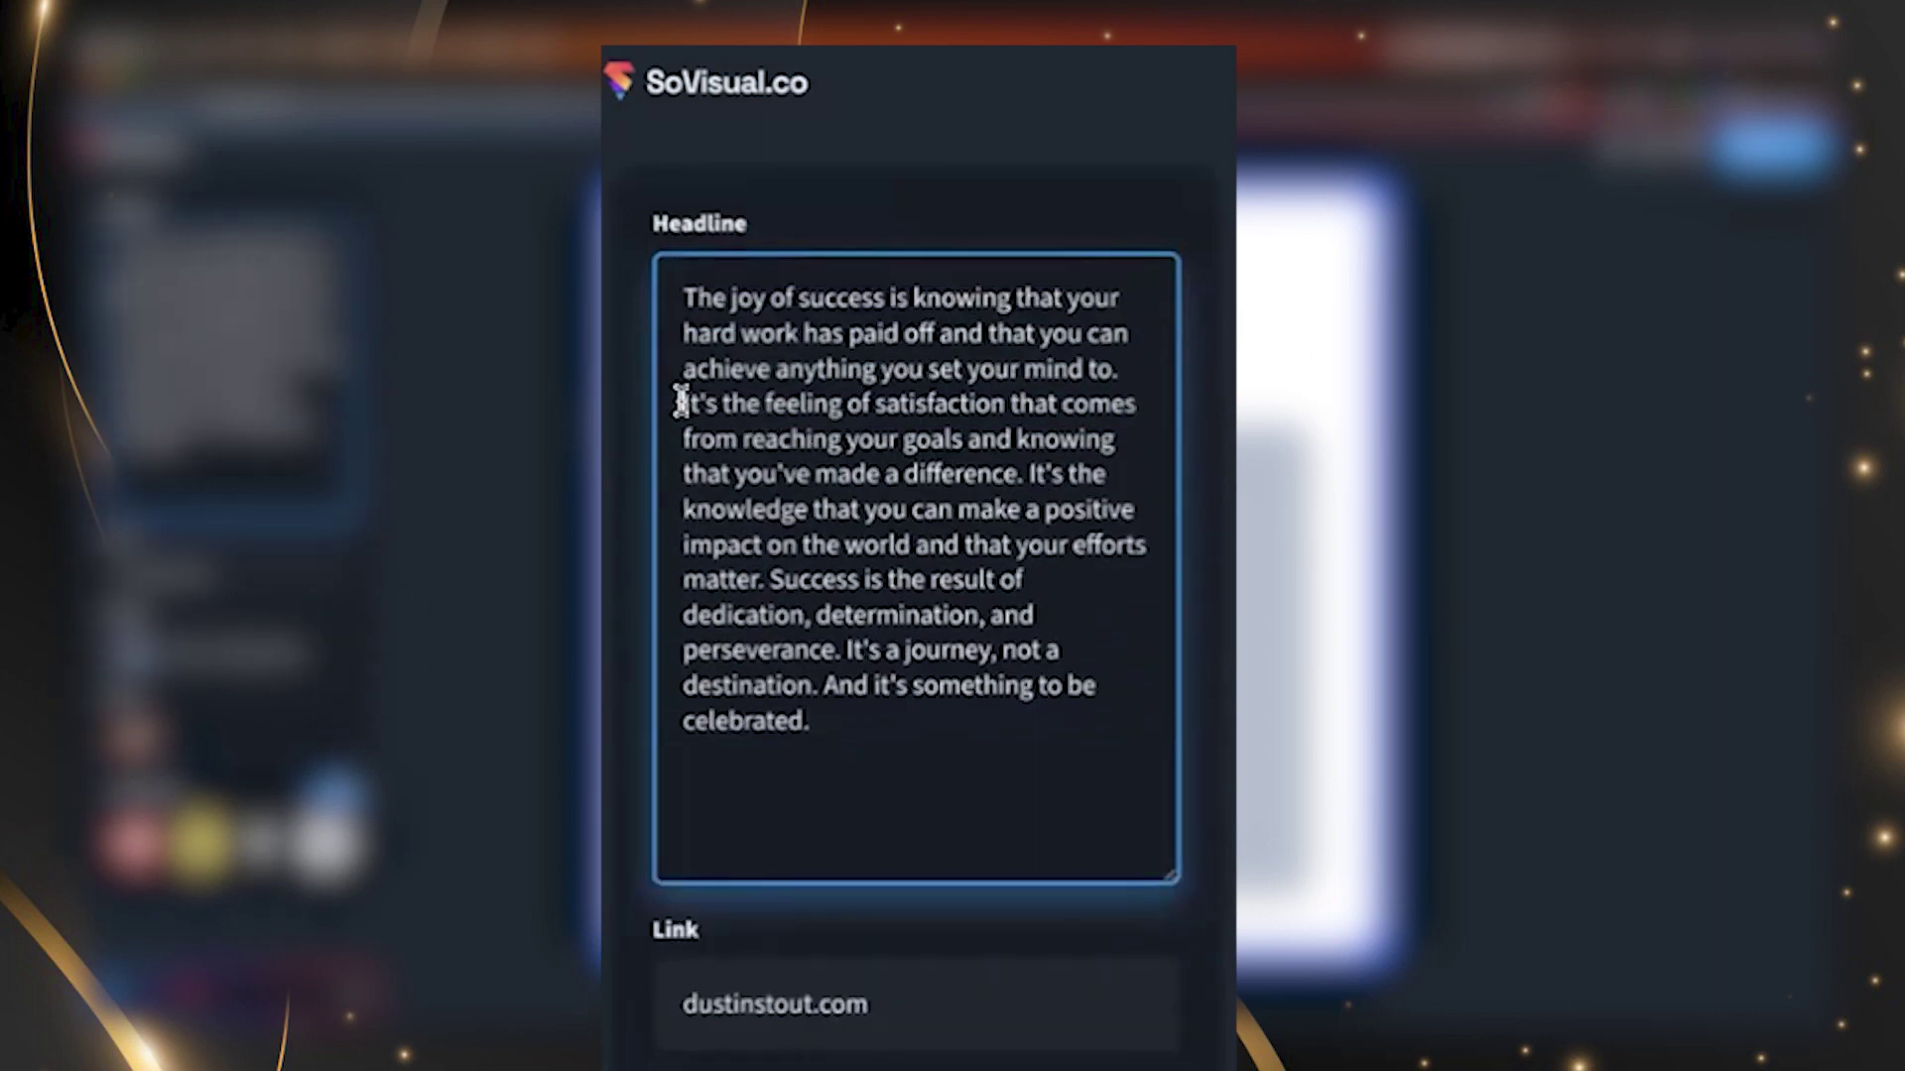
drag(680, 402, 986, 757)
key(BackSpace)
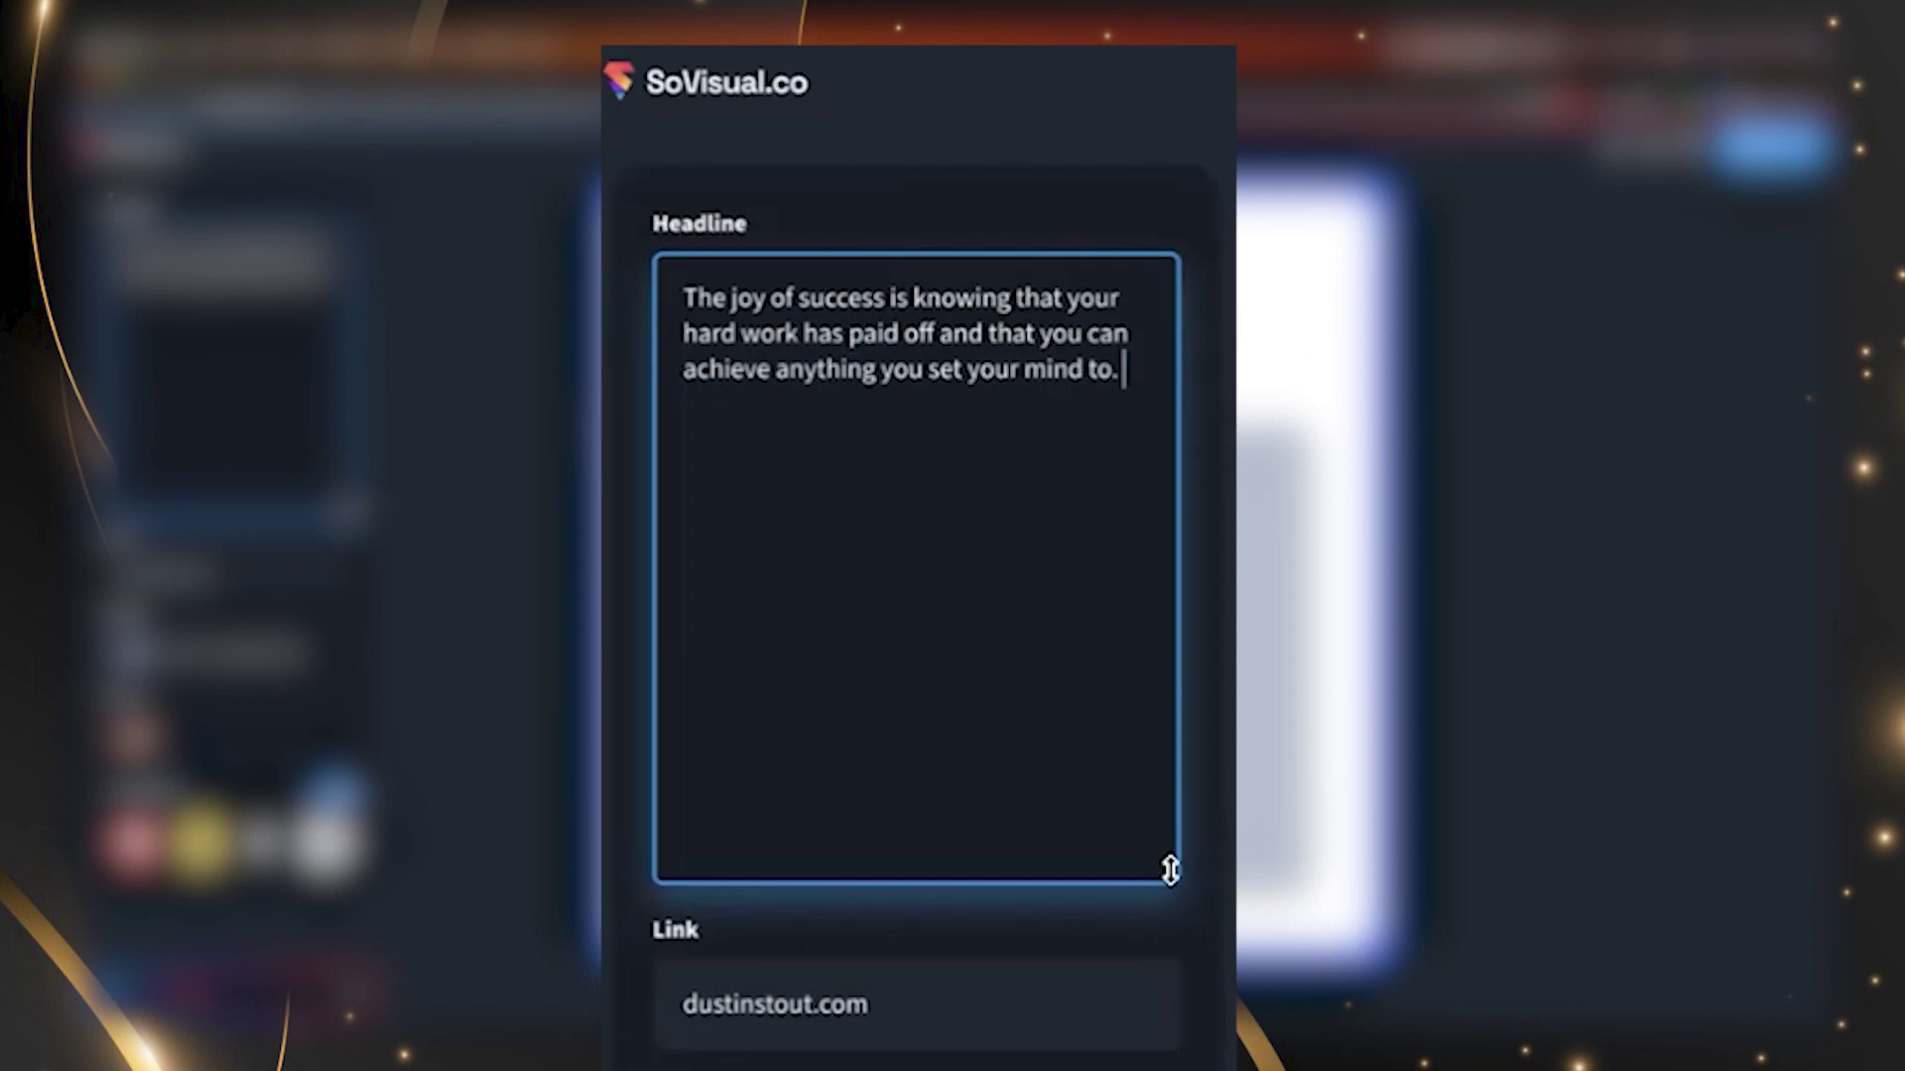
drag(1171, 873, 1156, 483)
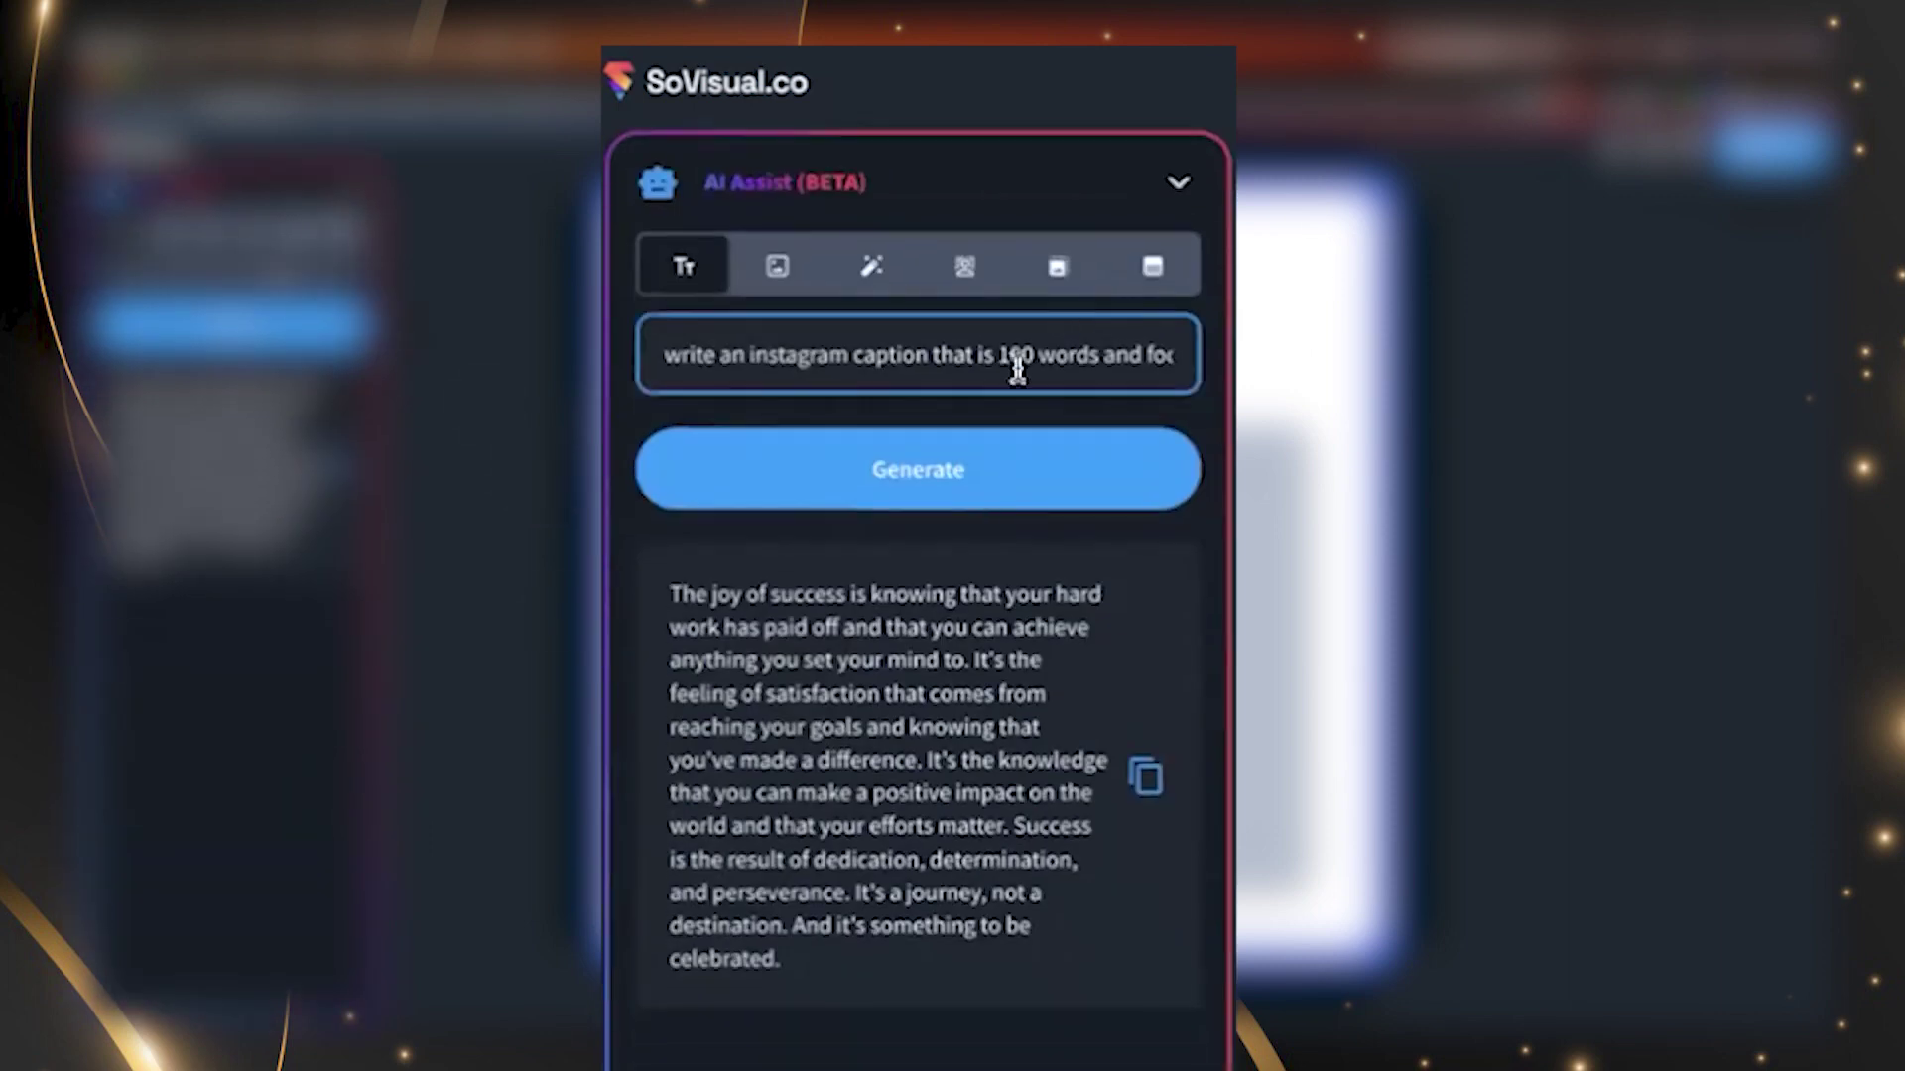
Replace the text prompt with "give me 5 social media ideas about welless", generate the text and copy the result.
triple_click(1017, 369)
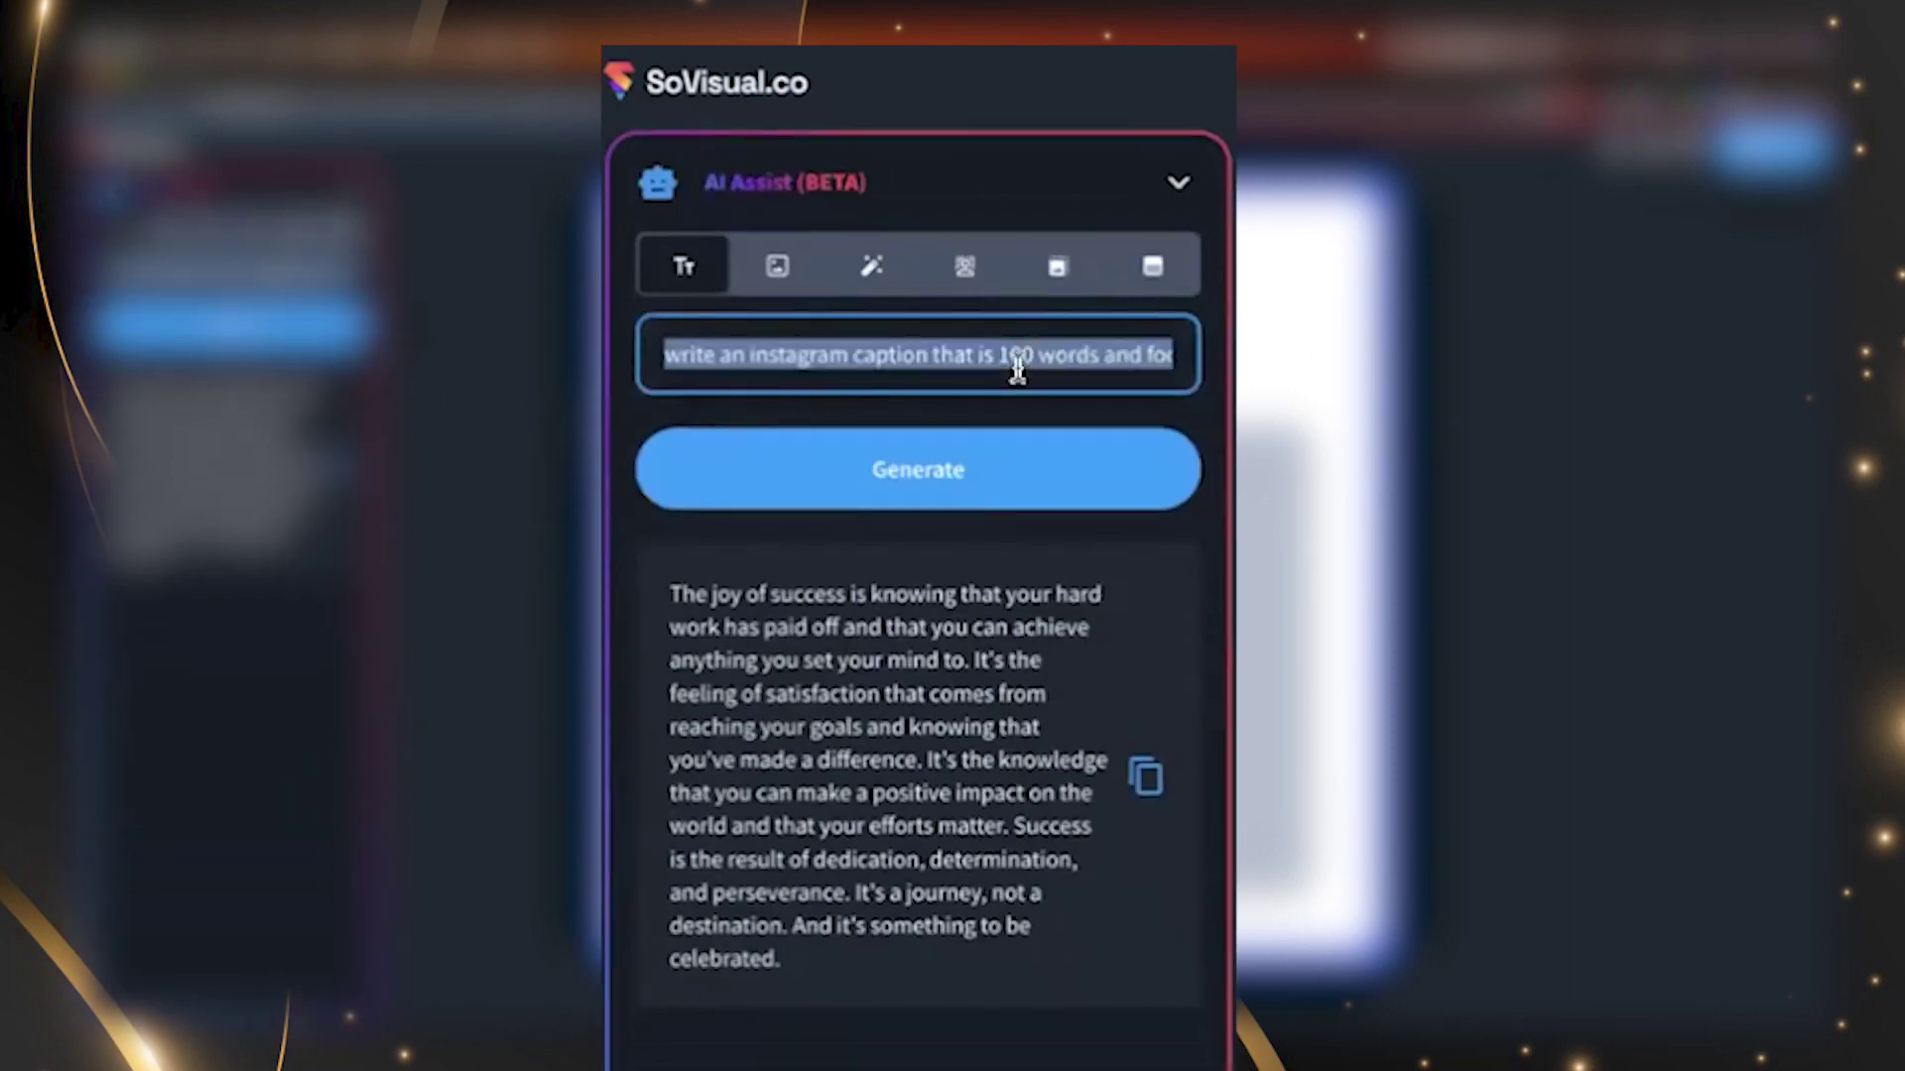
key(BackSpace)
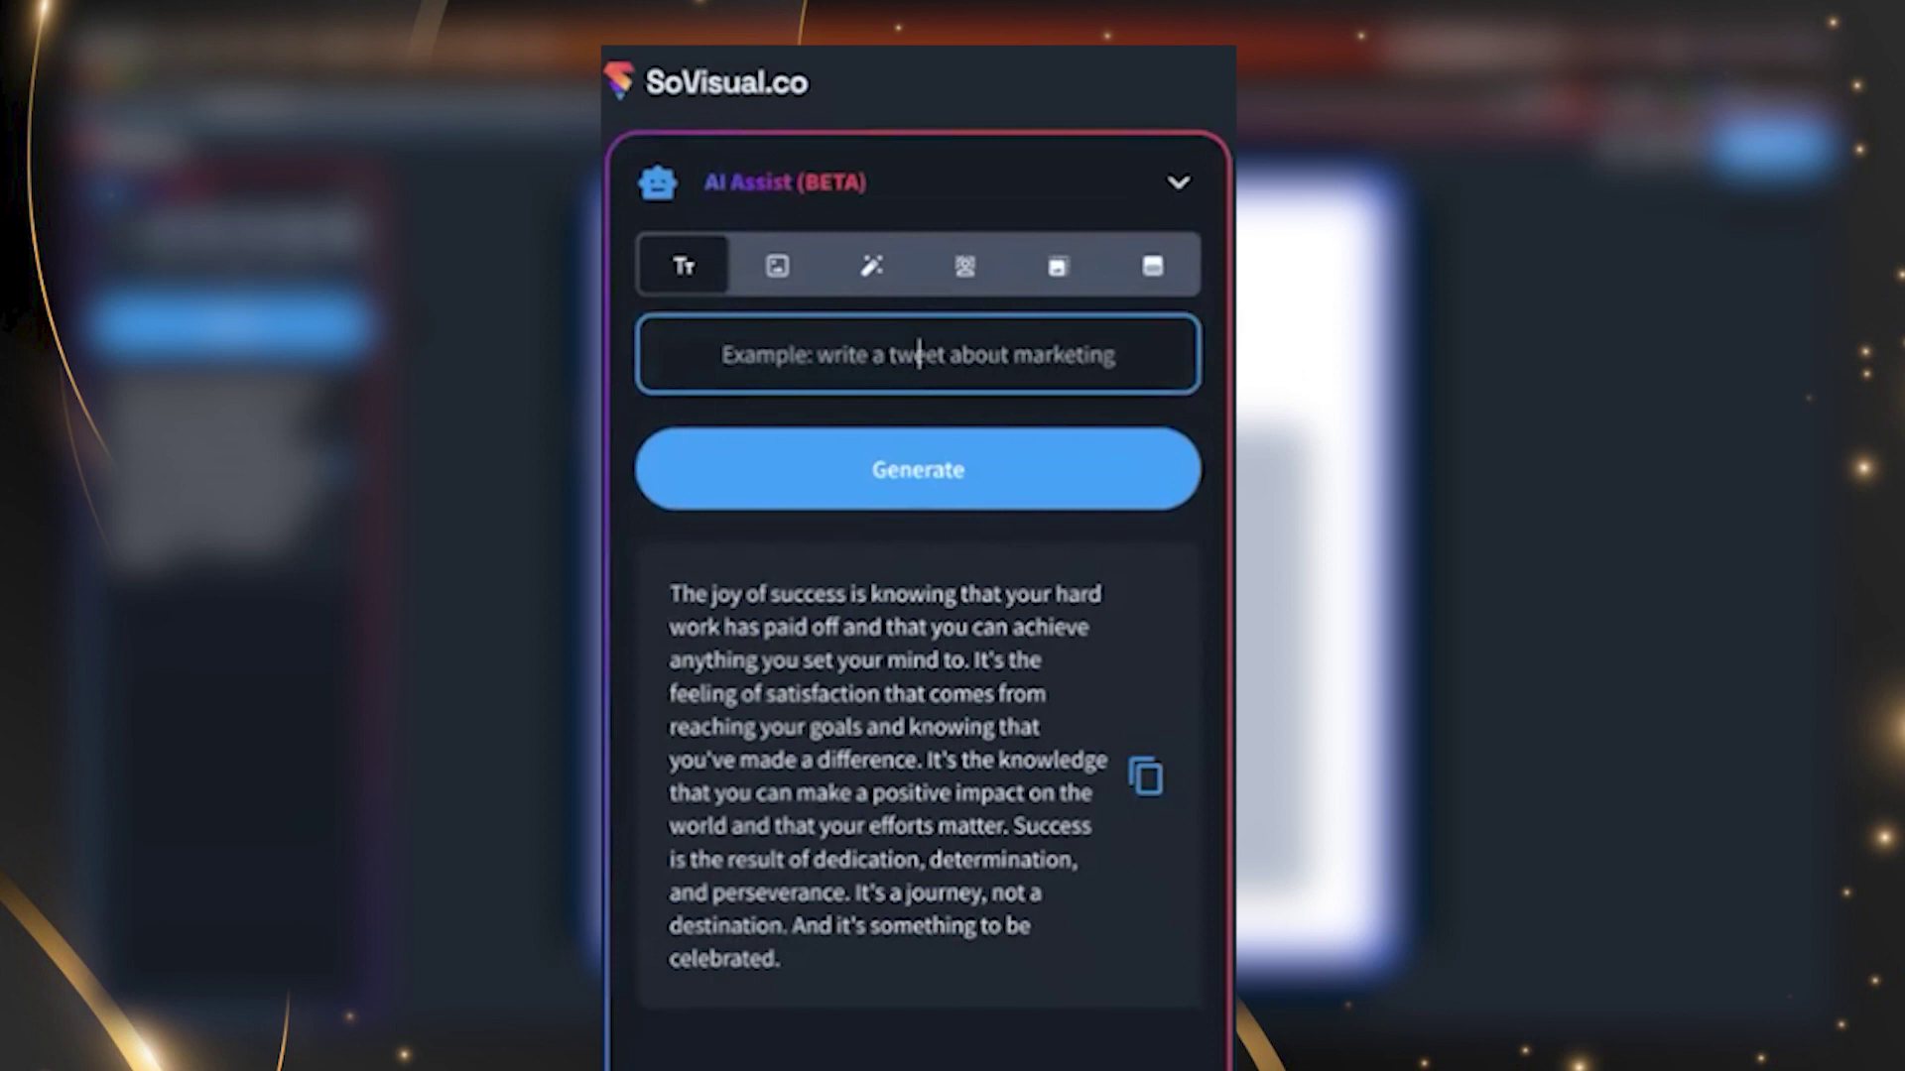
text(a)
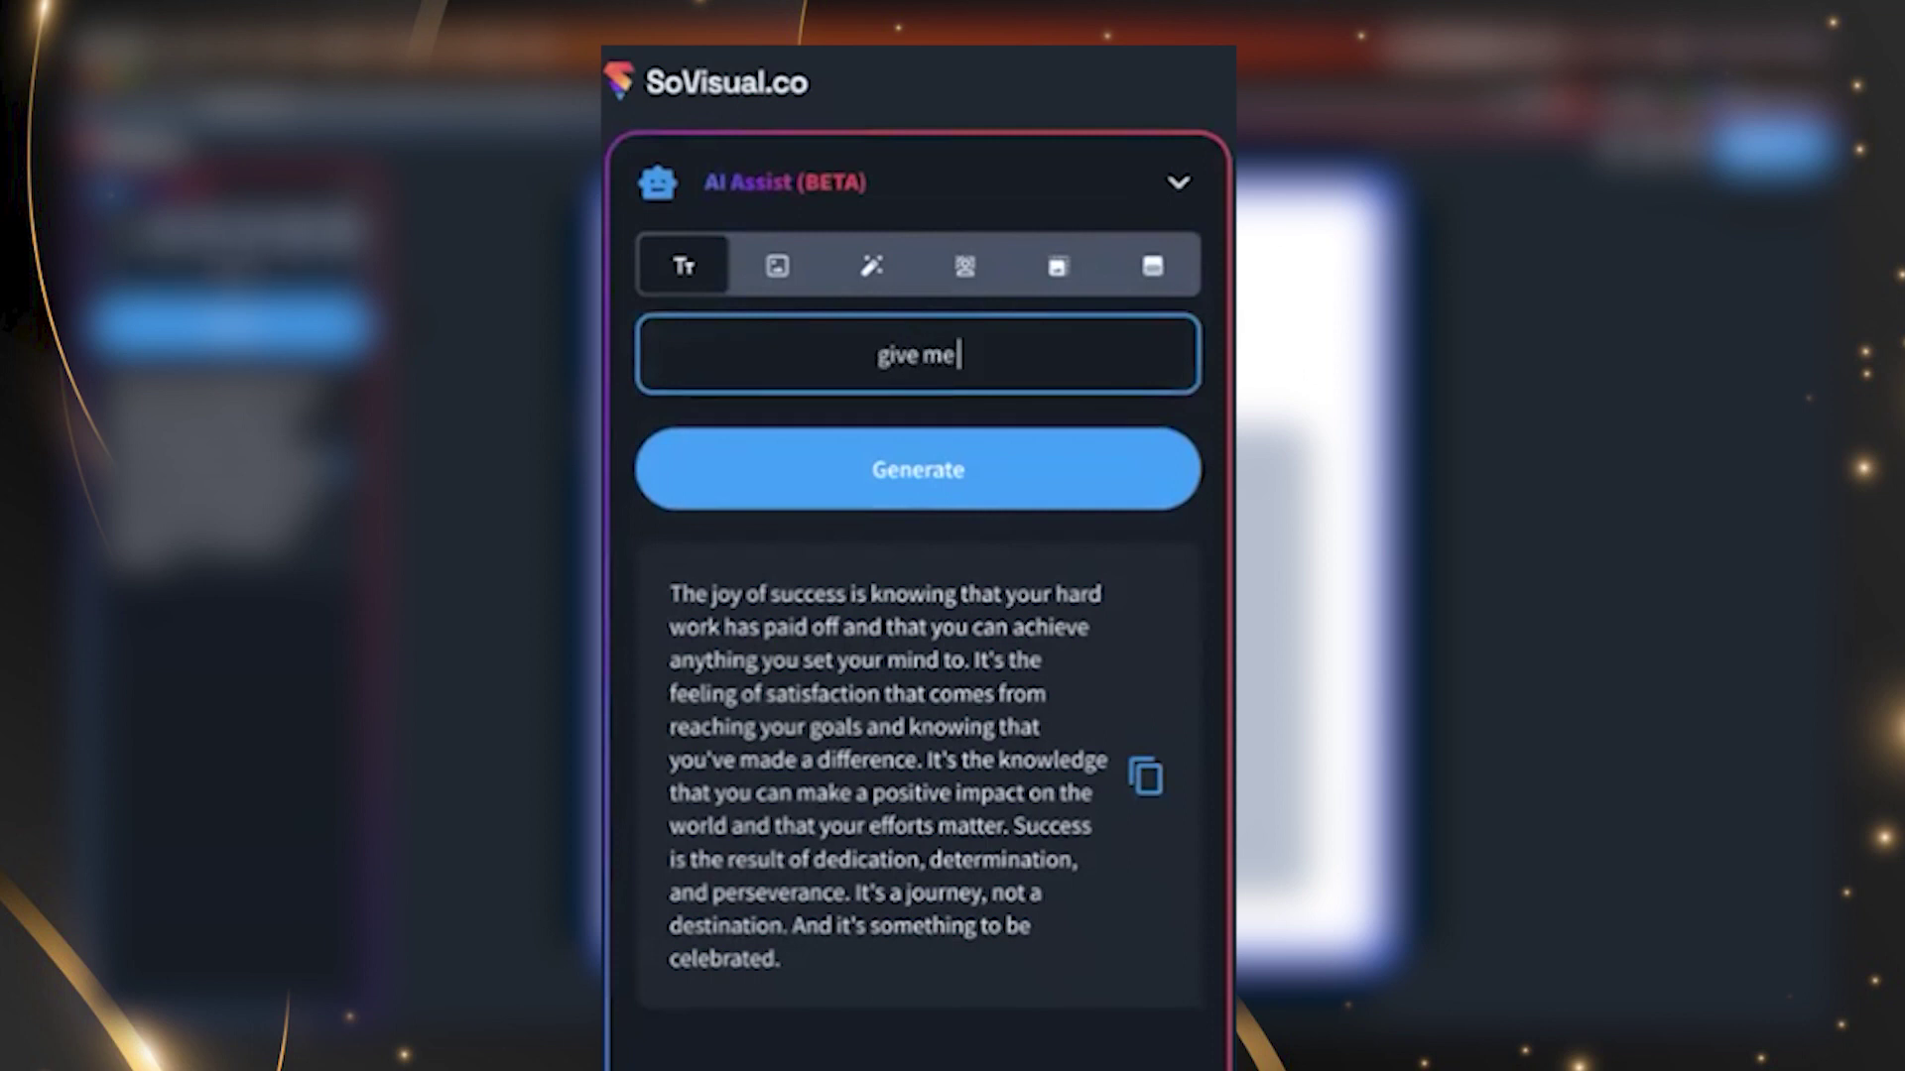
text(ive me 5 social m)
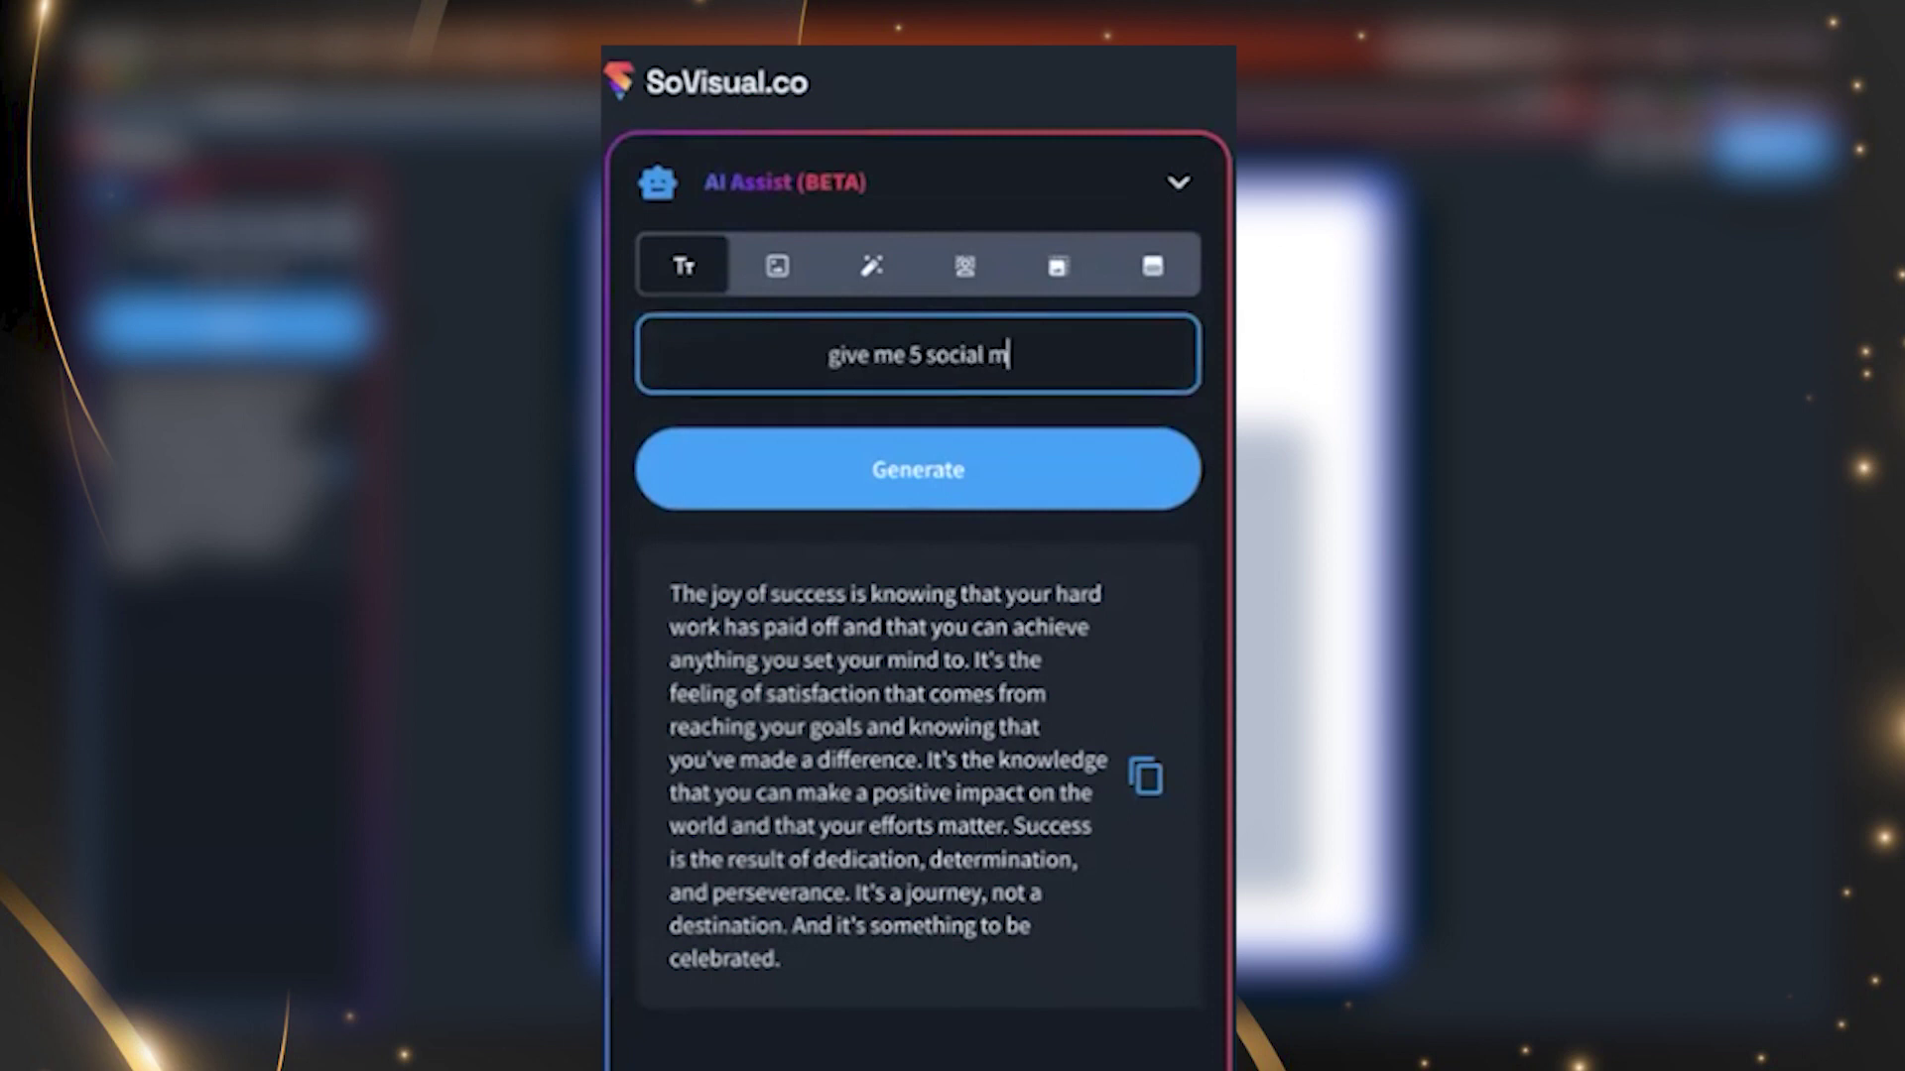
text(edia ideas abo)
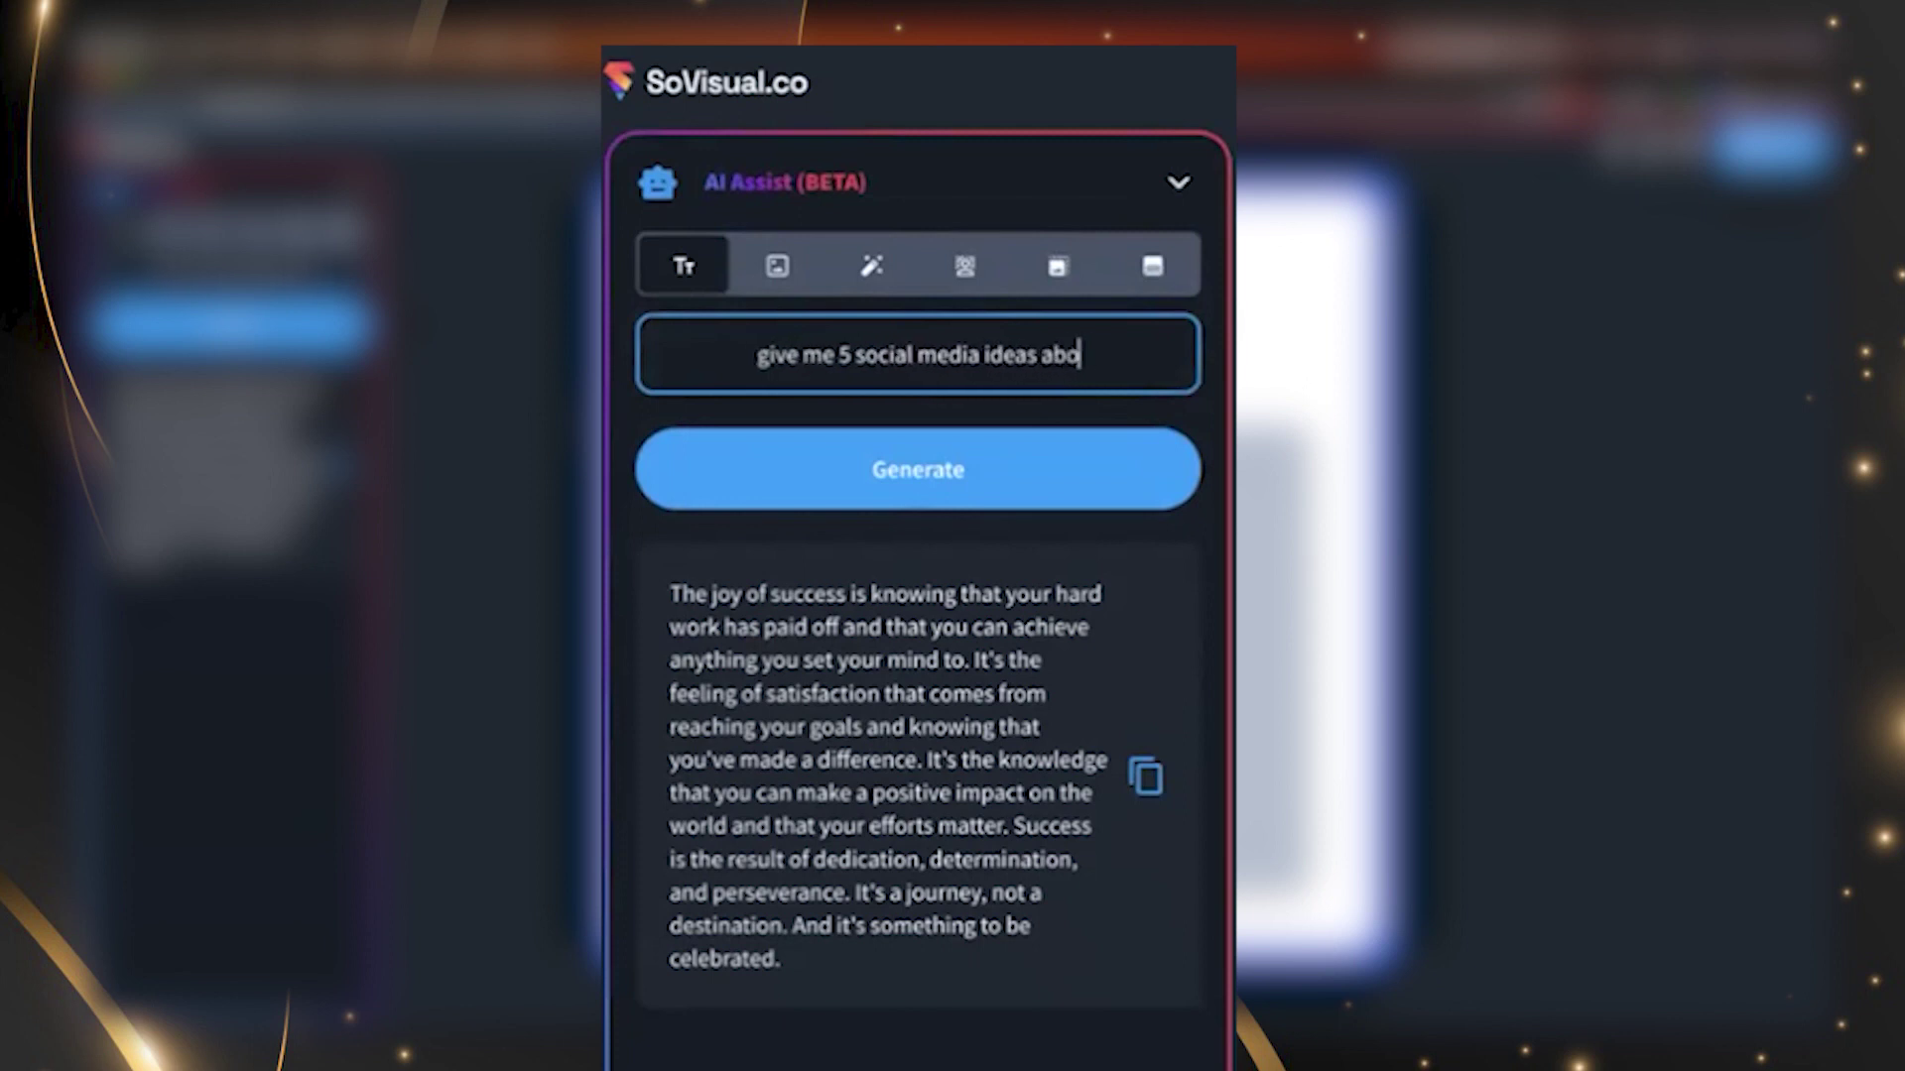
text(ut wellness)
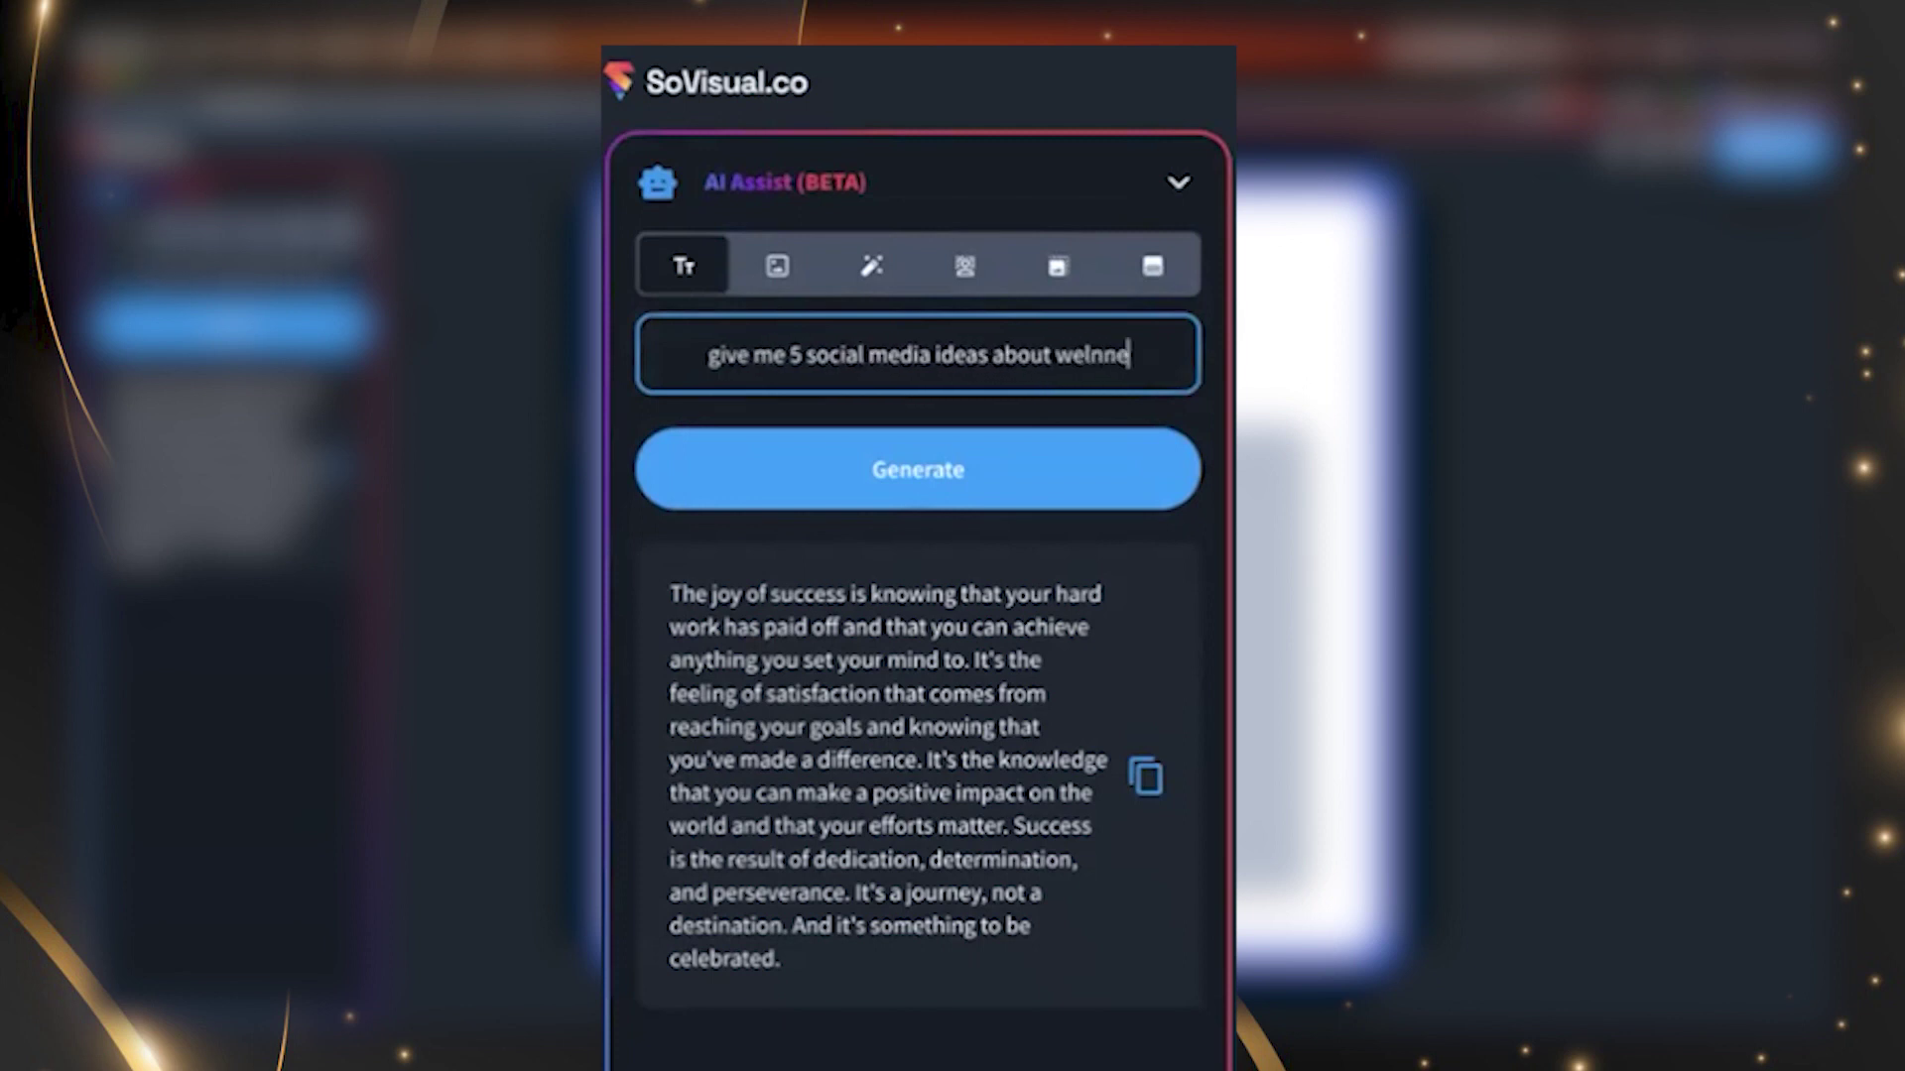
key(Return)
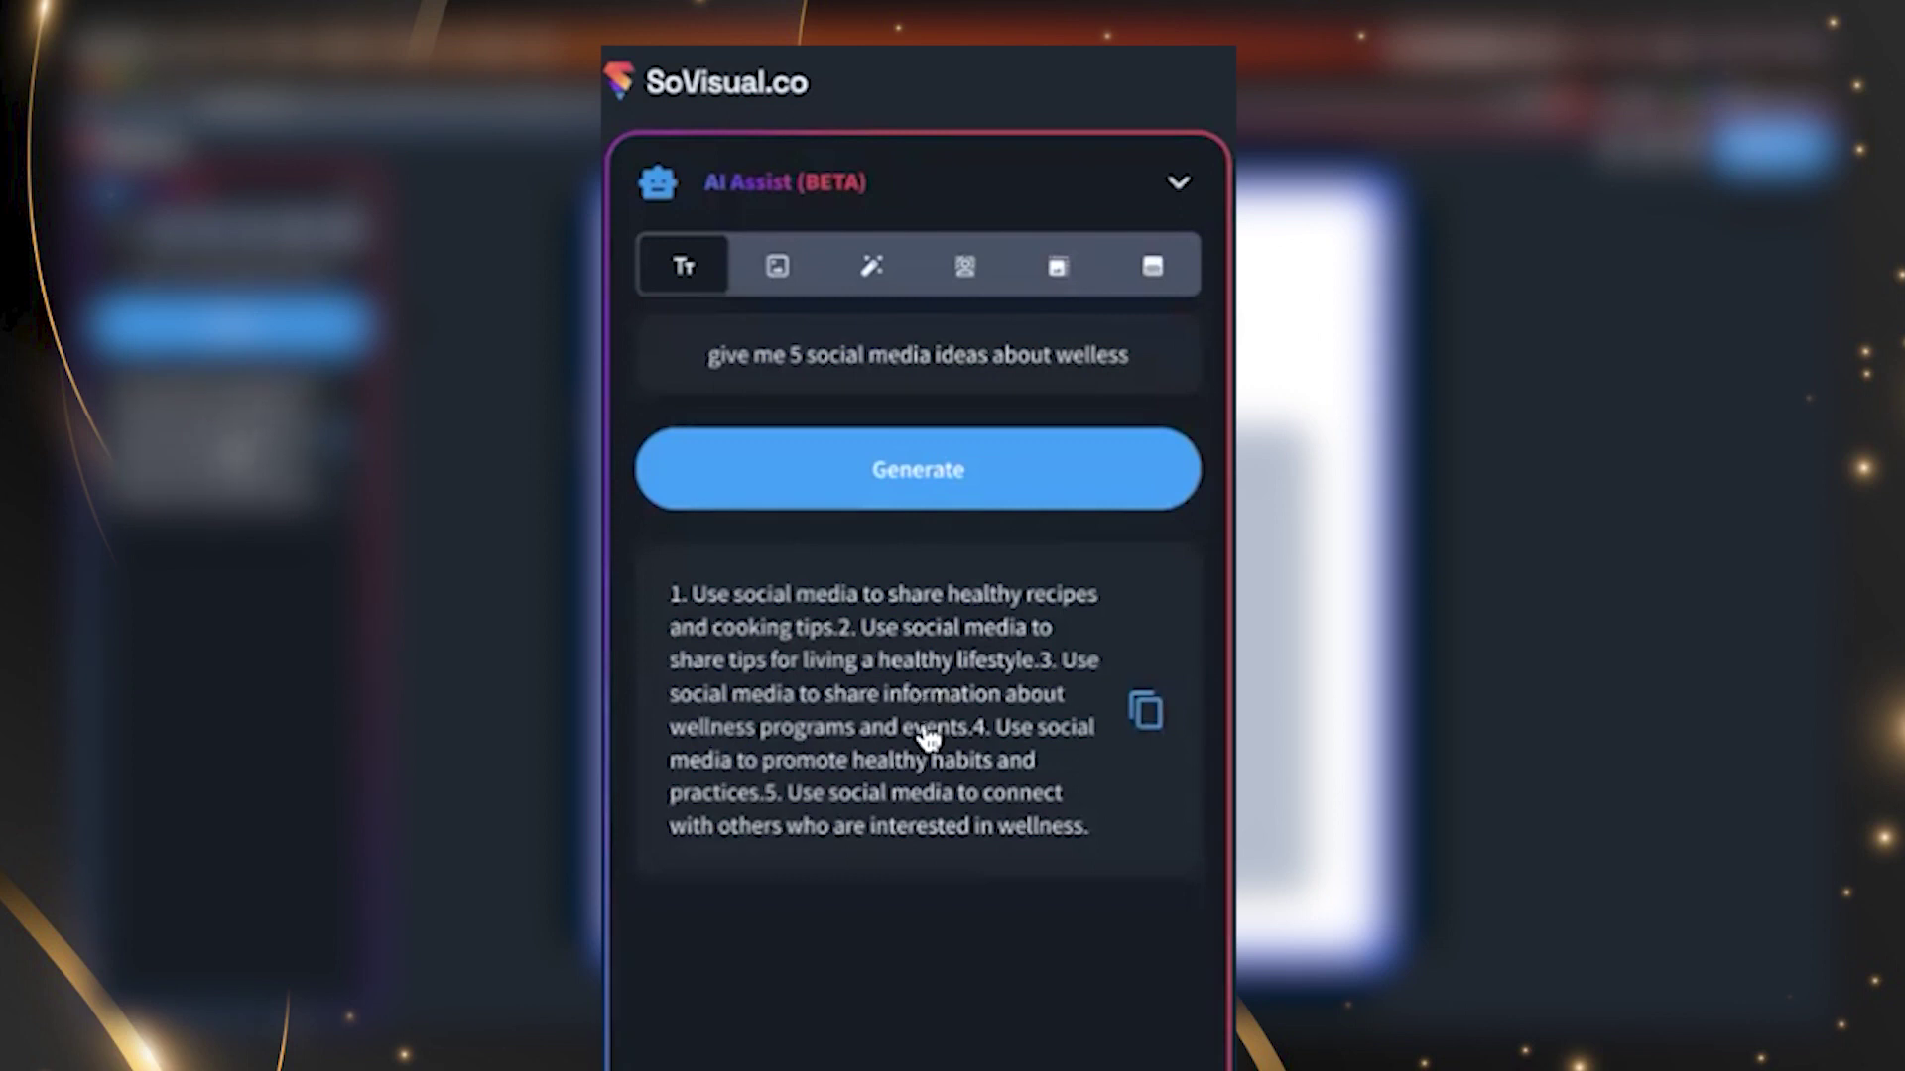
click(901, 799)
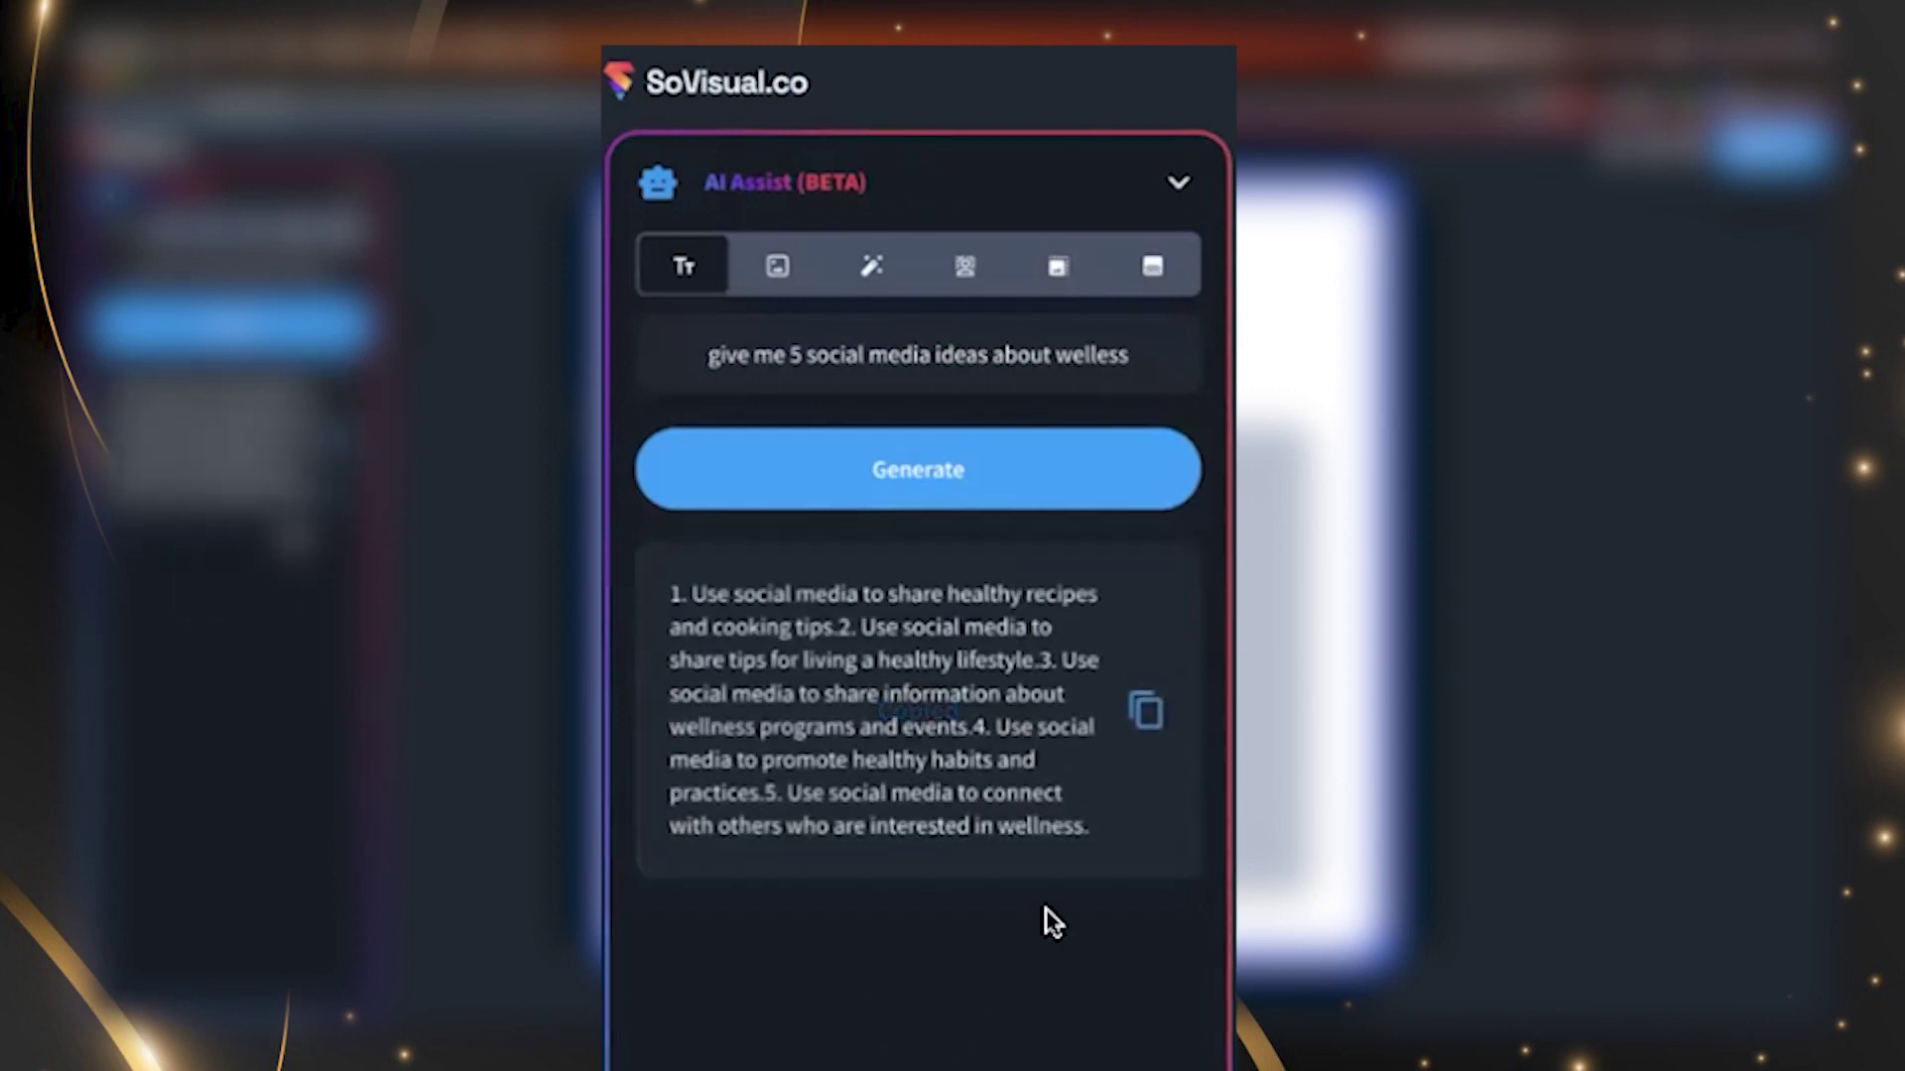
Generate an AI image from the prompt "an armchair shaped like an avocado".
click(777, 266)
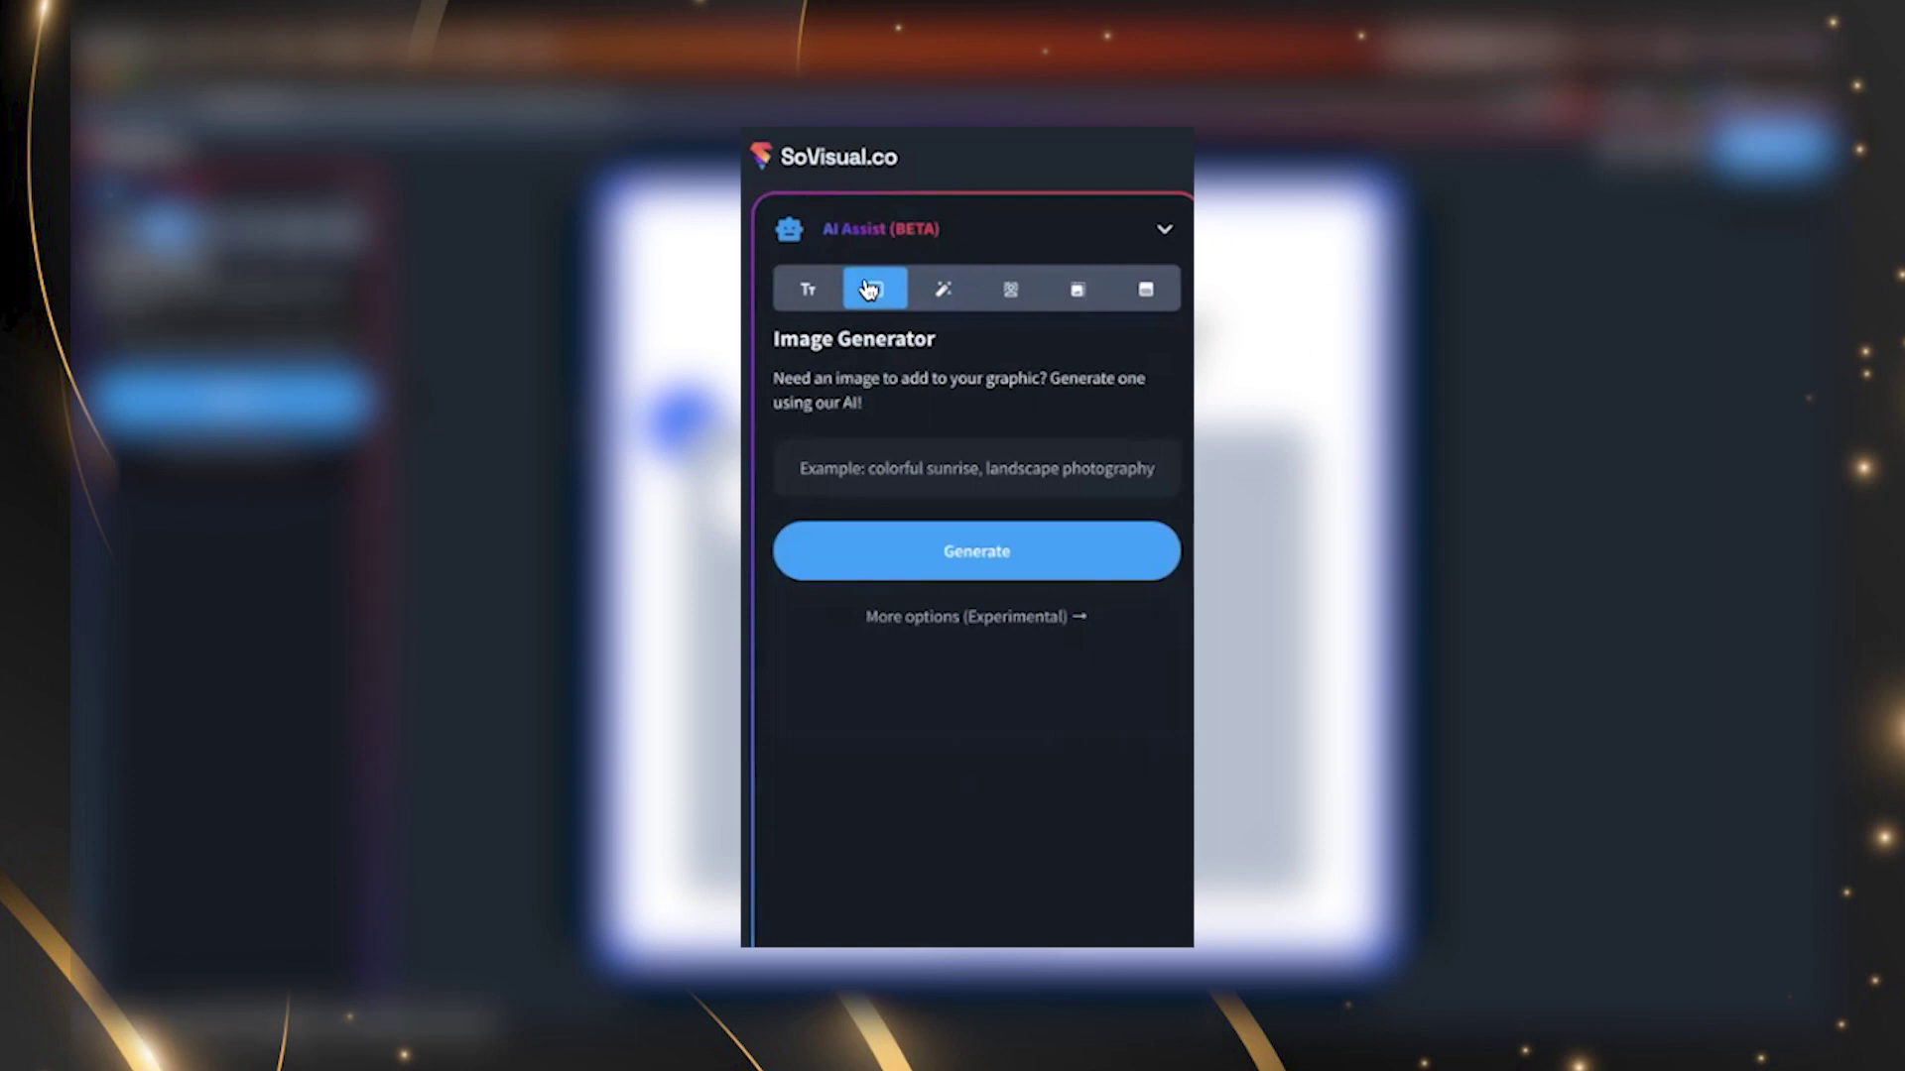
click(982, 469)
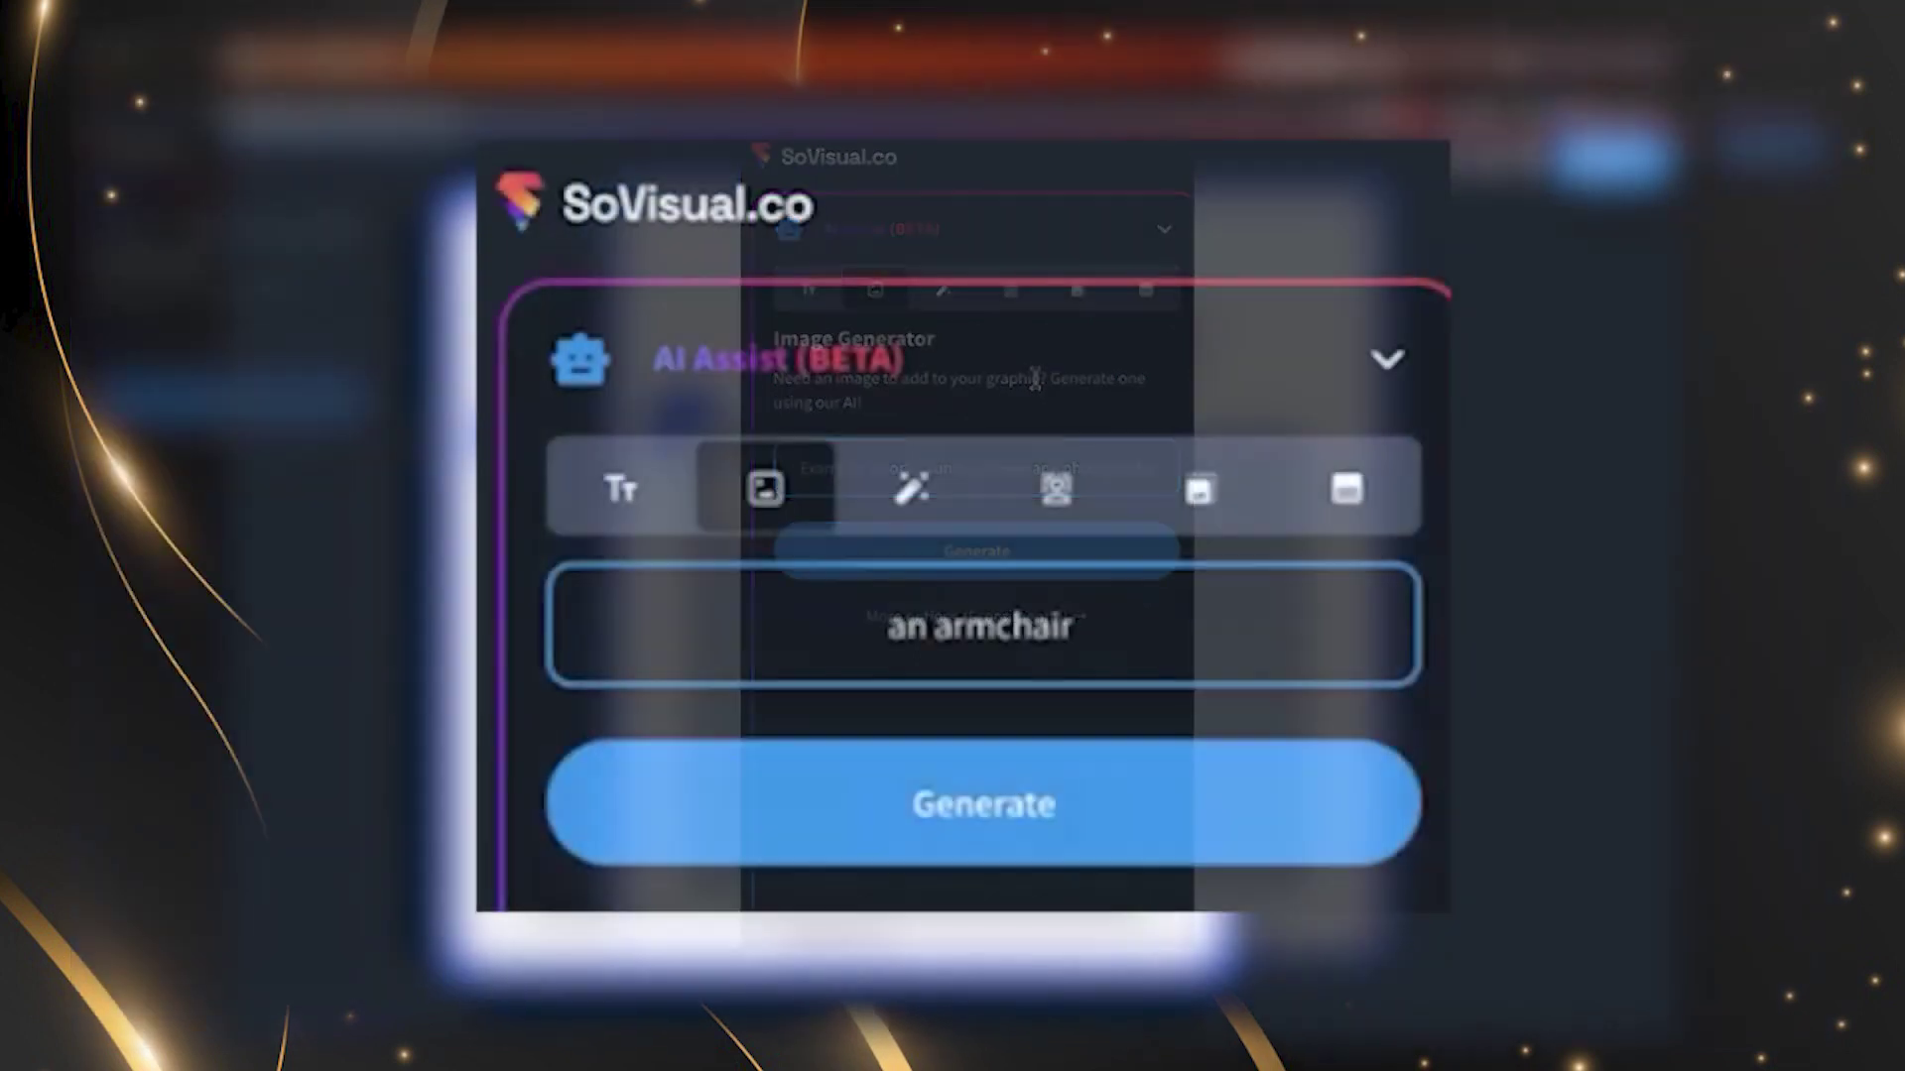
text(sha)
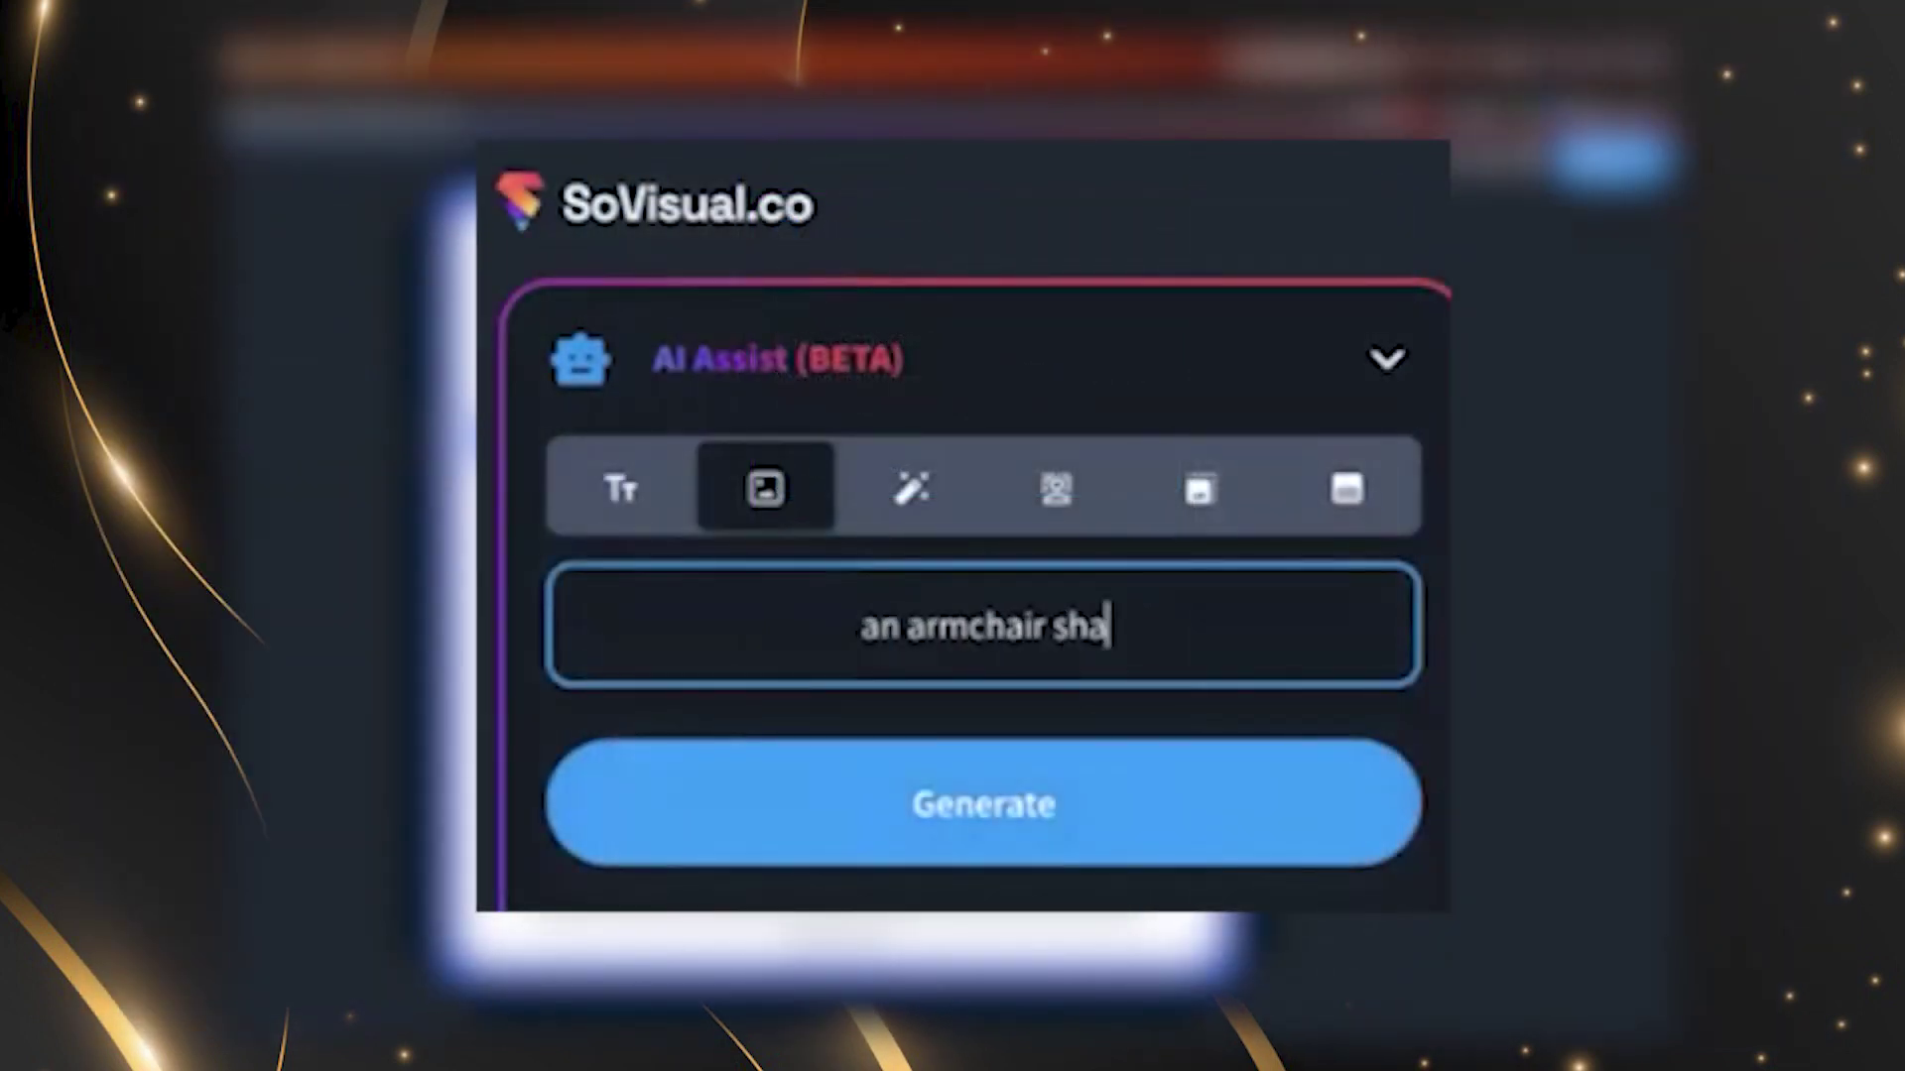
text(ped like an ava)
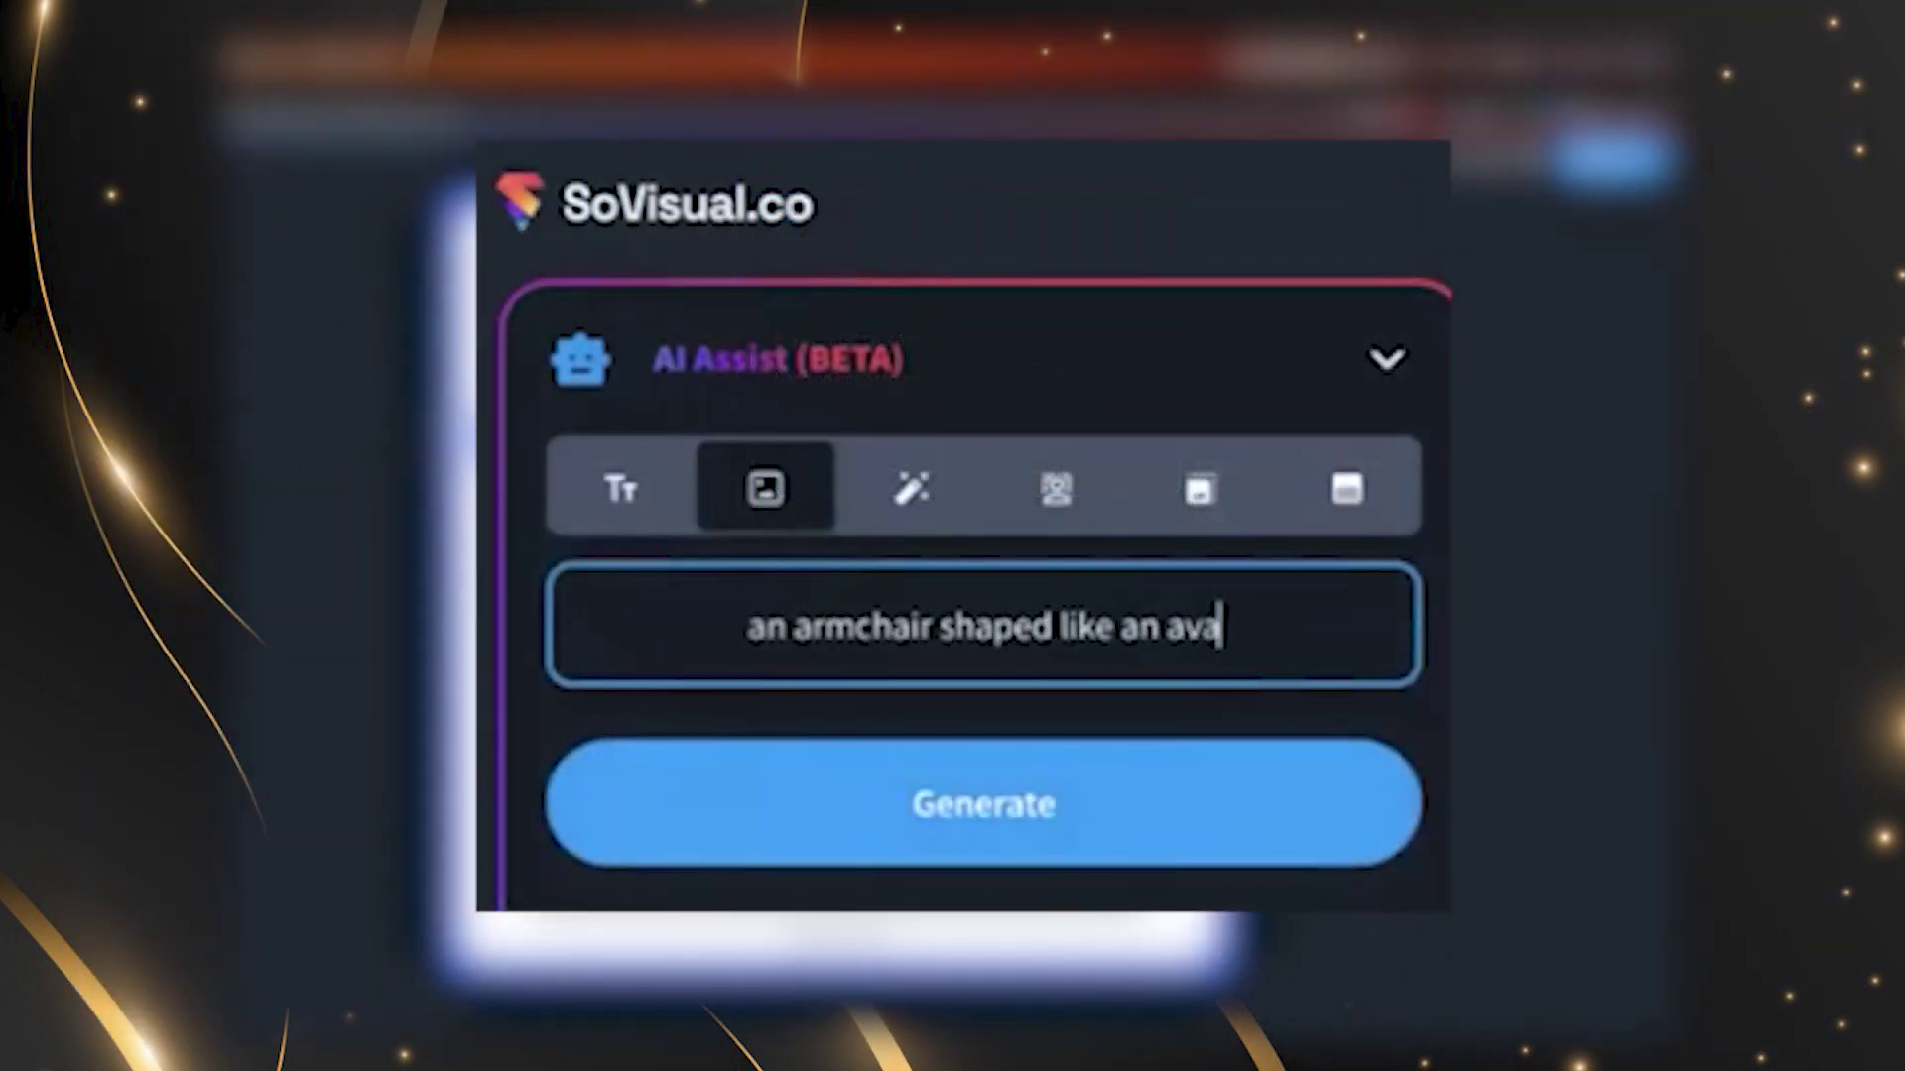
key(BackSpace)
text(ocada)
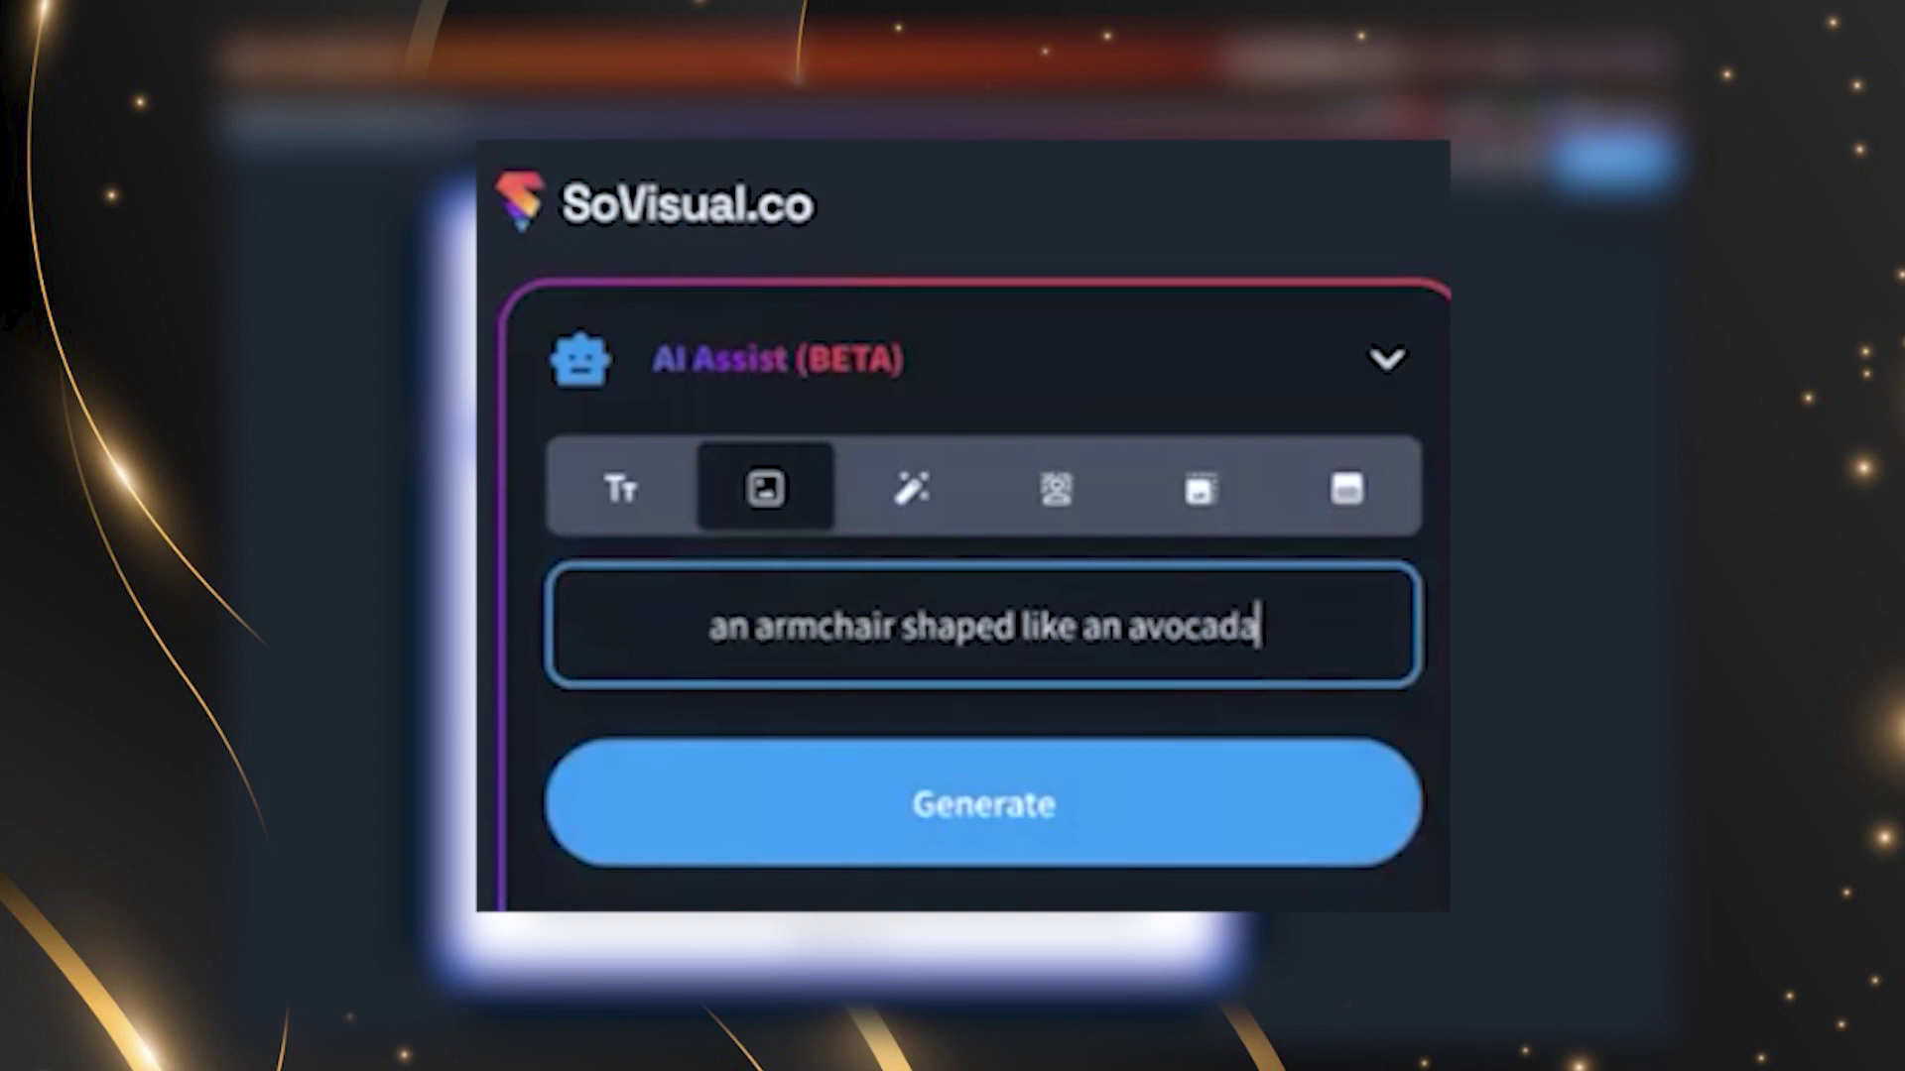
key(BackSpace)
text(o)
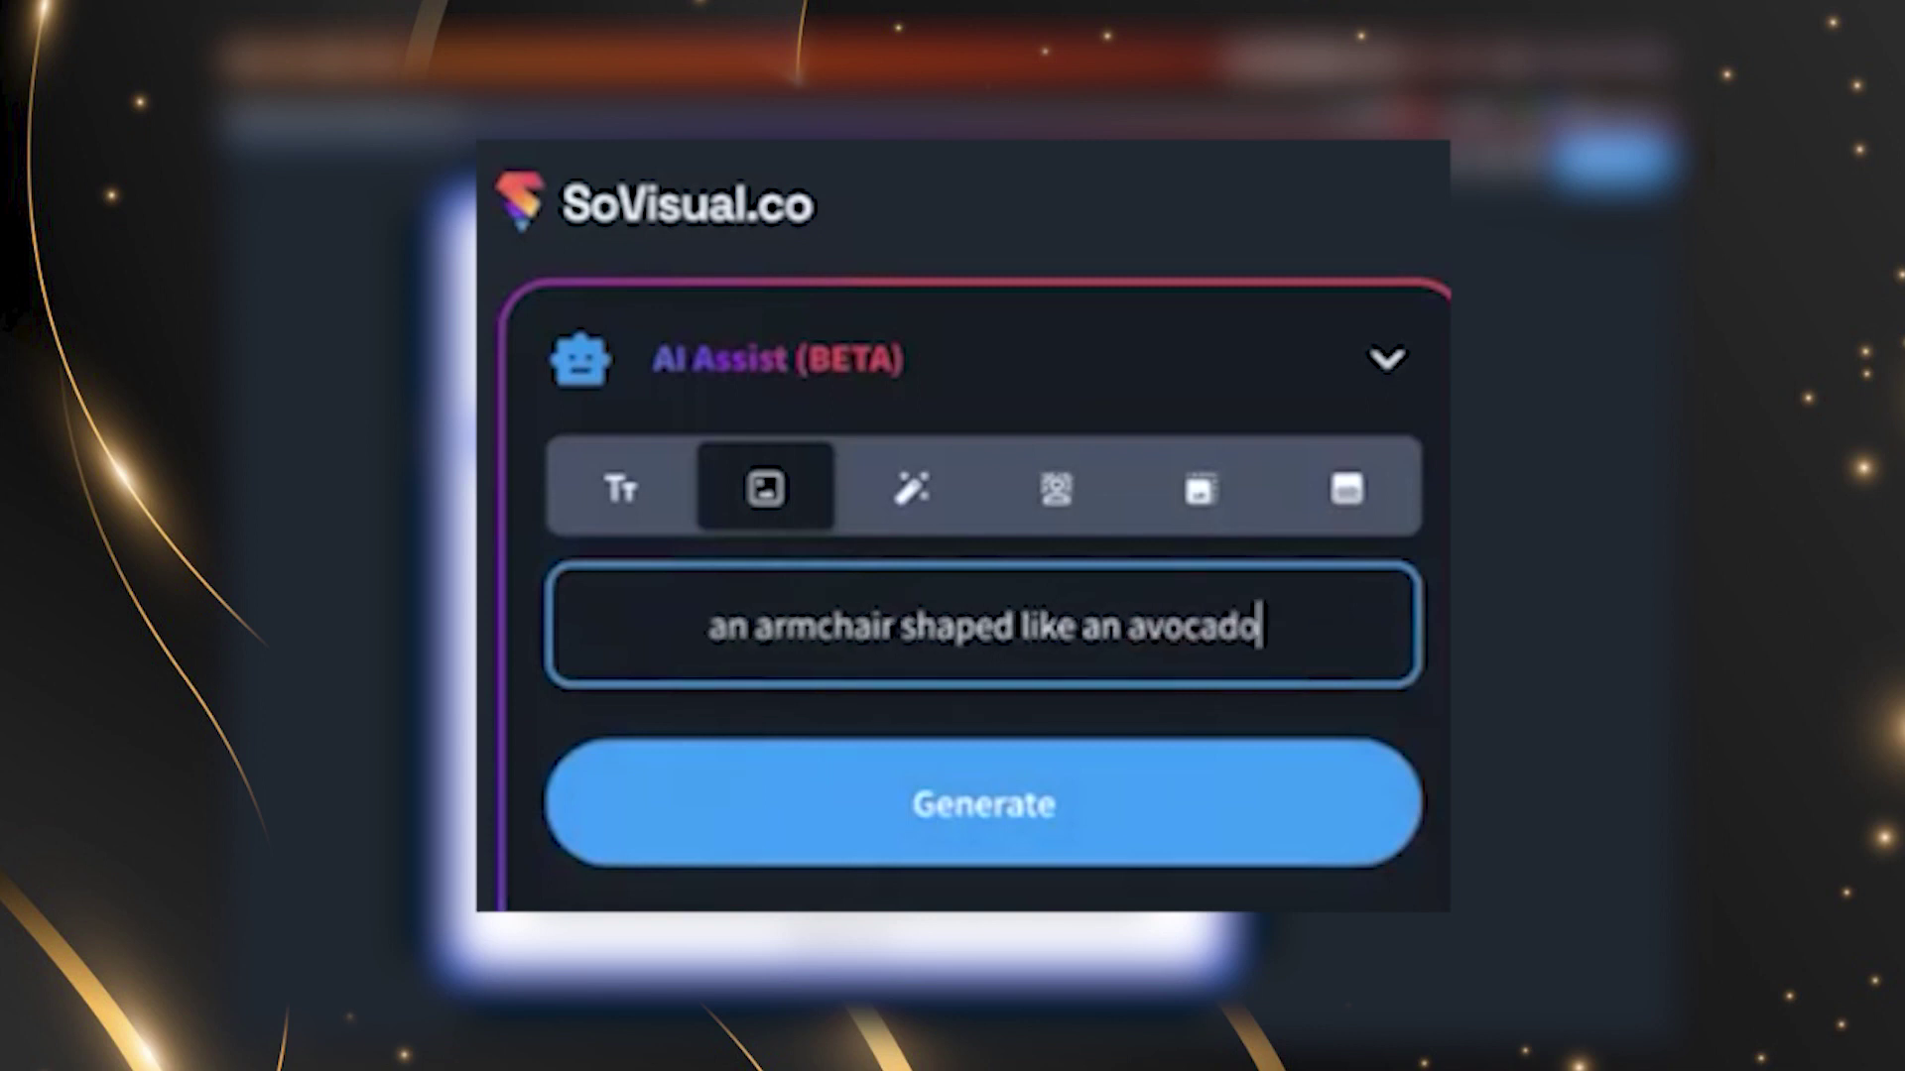
click(976, 818)
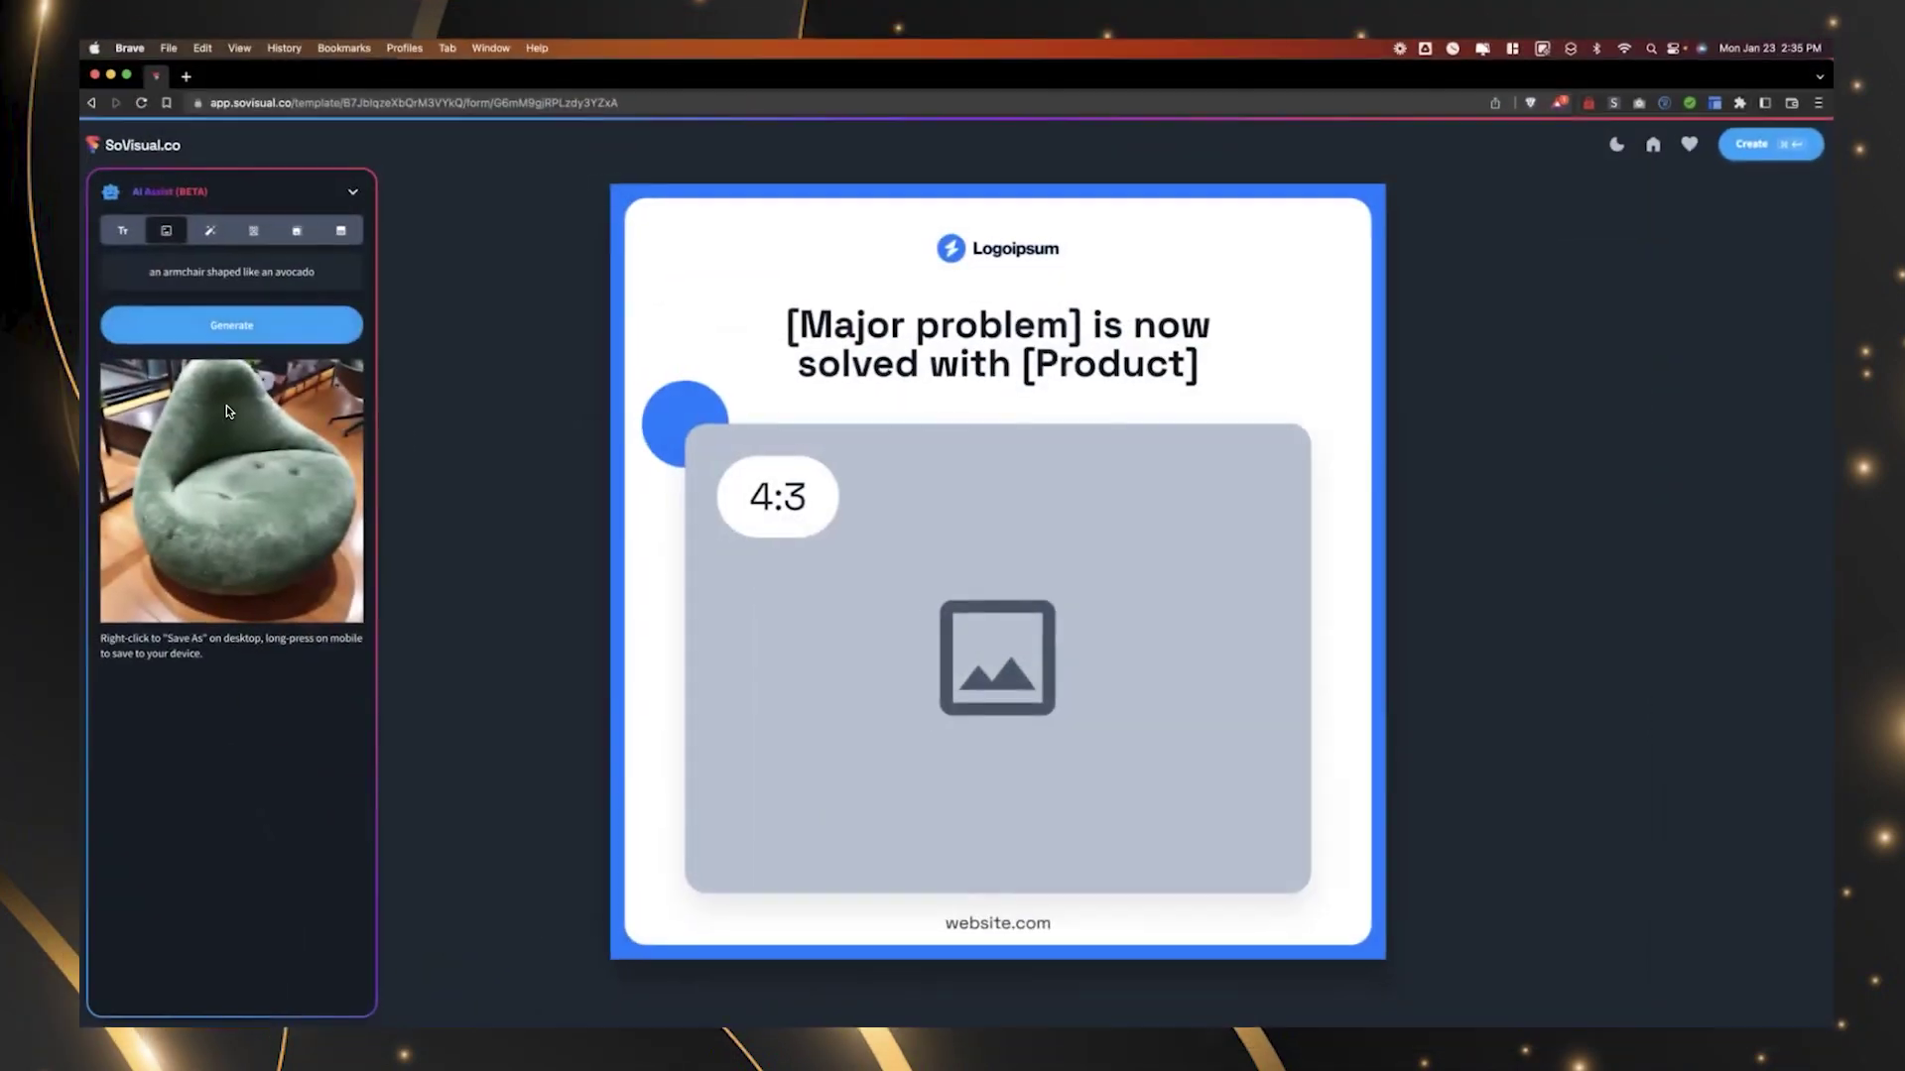
Save the generated armchair image to the Downloads folder under its suggested file name.
right_click(1050, 635)
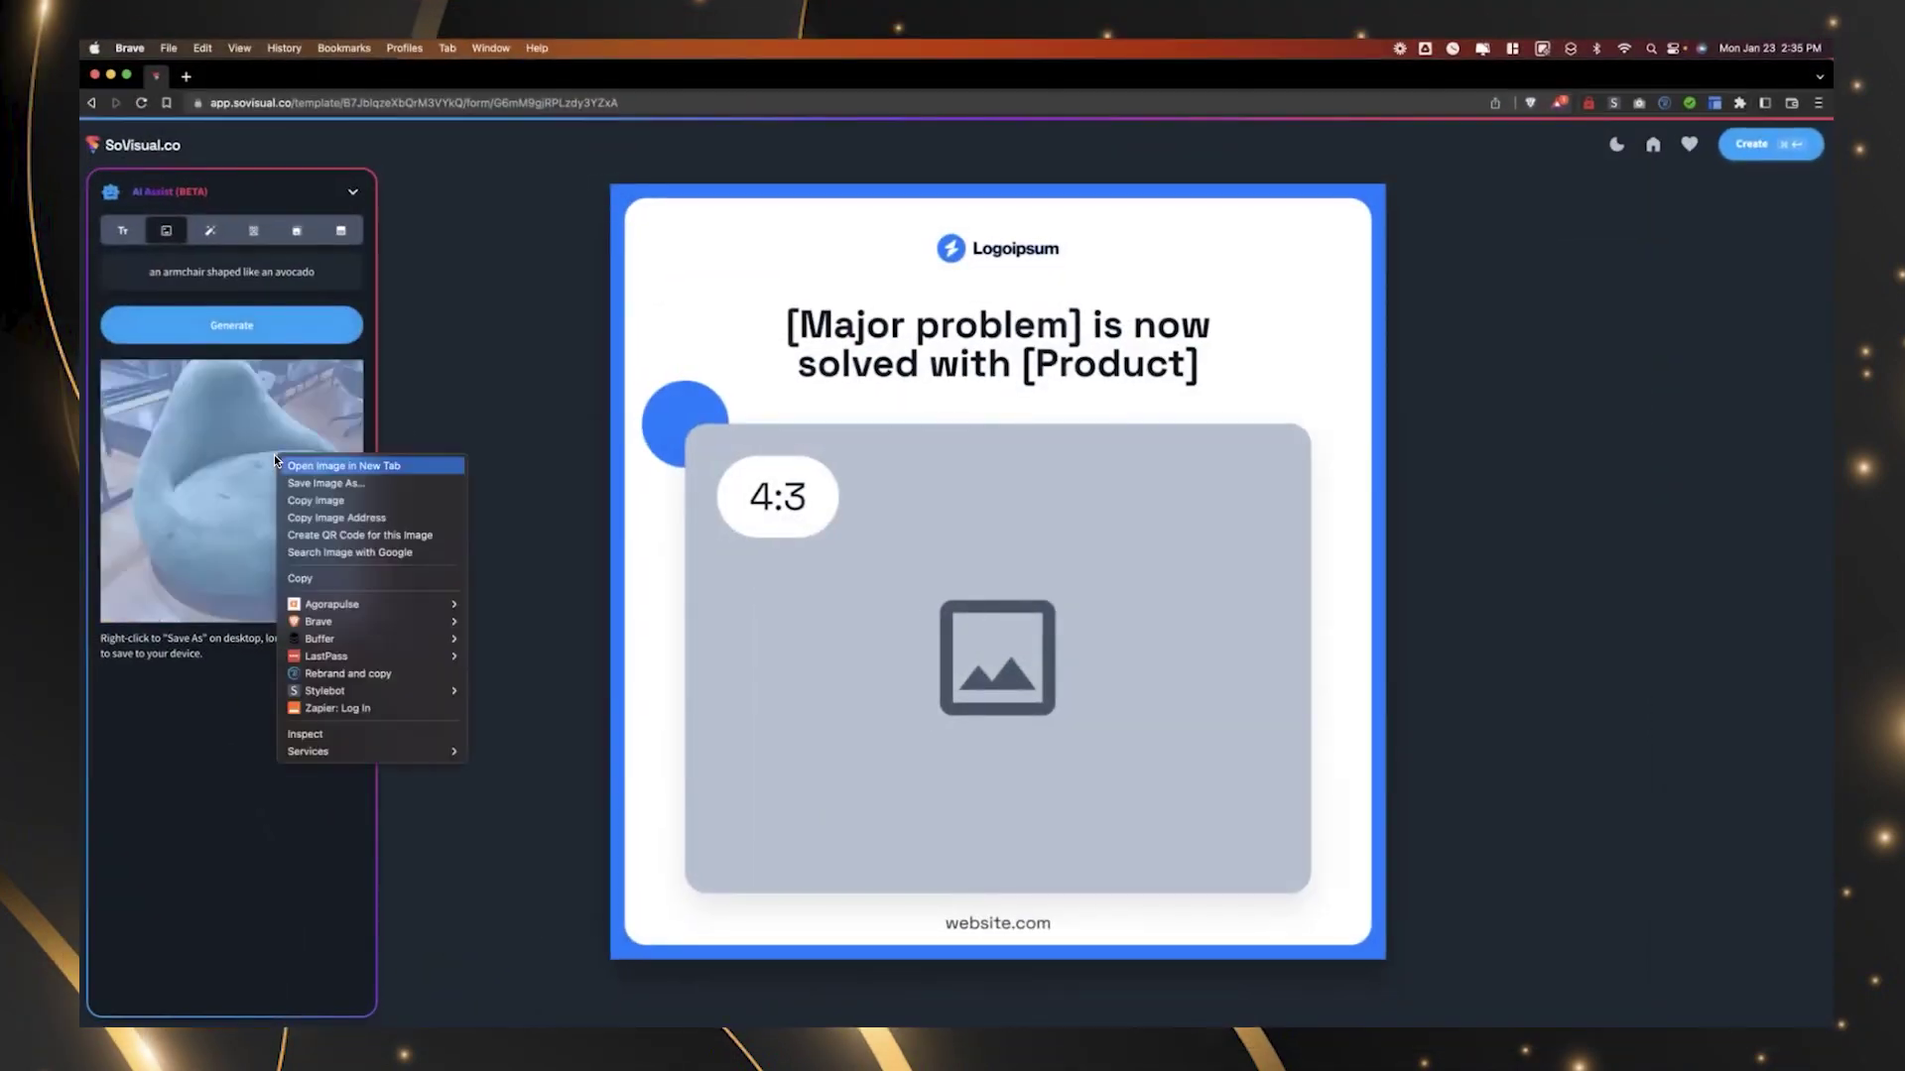
click(355, 484)
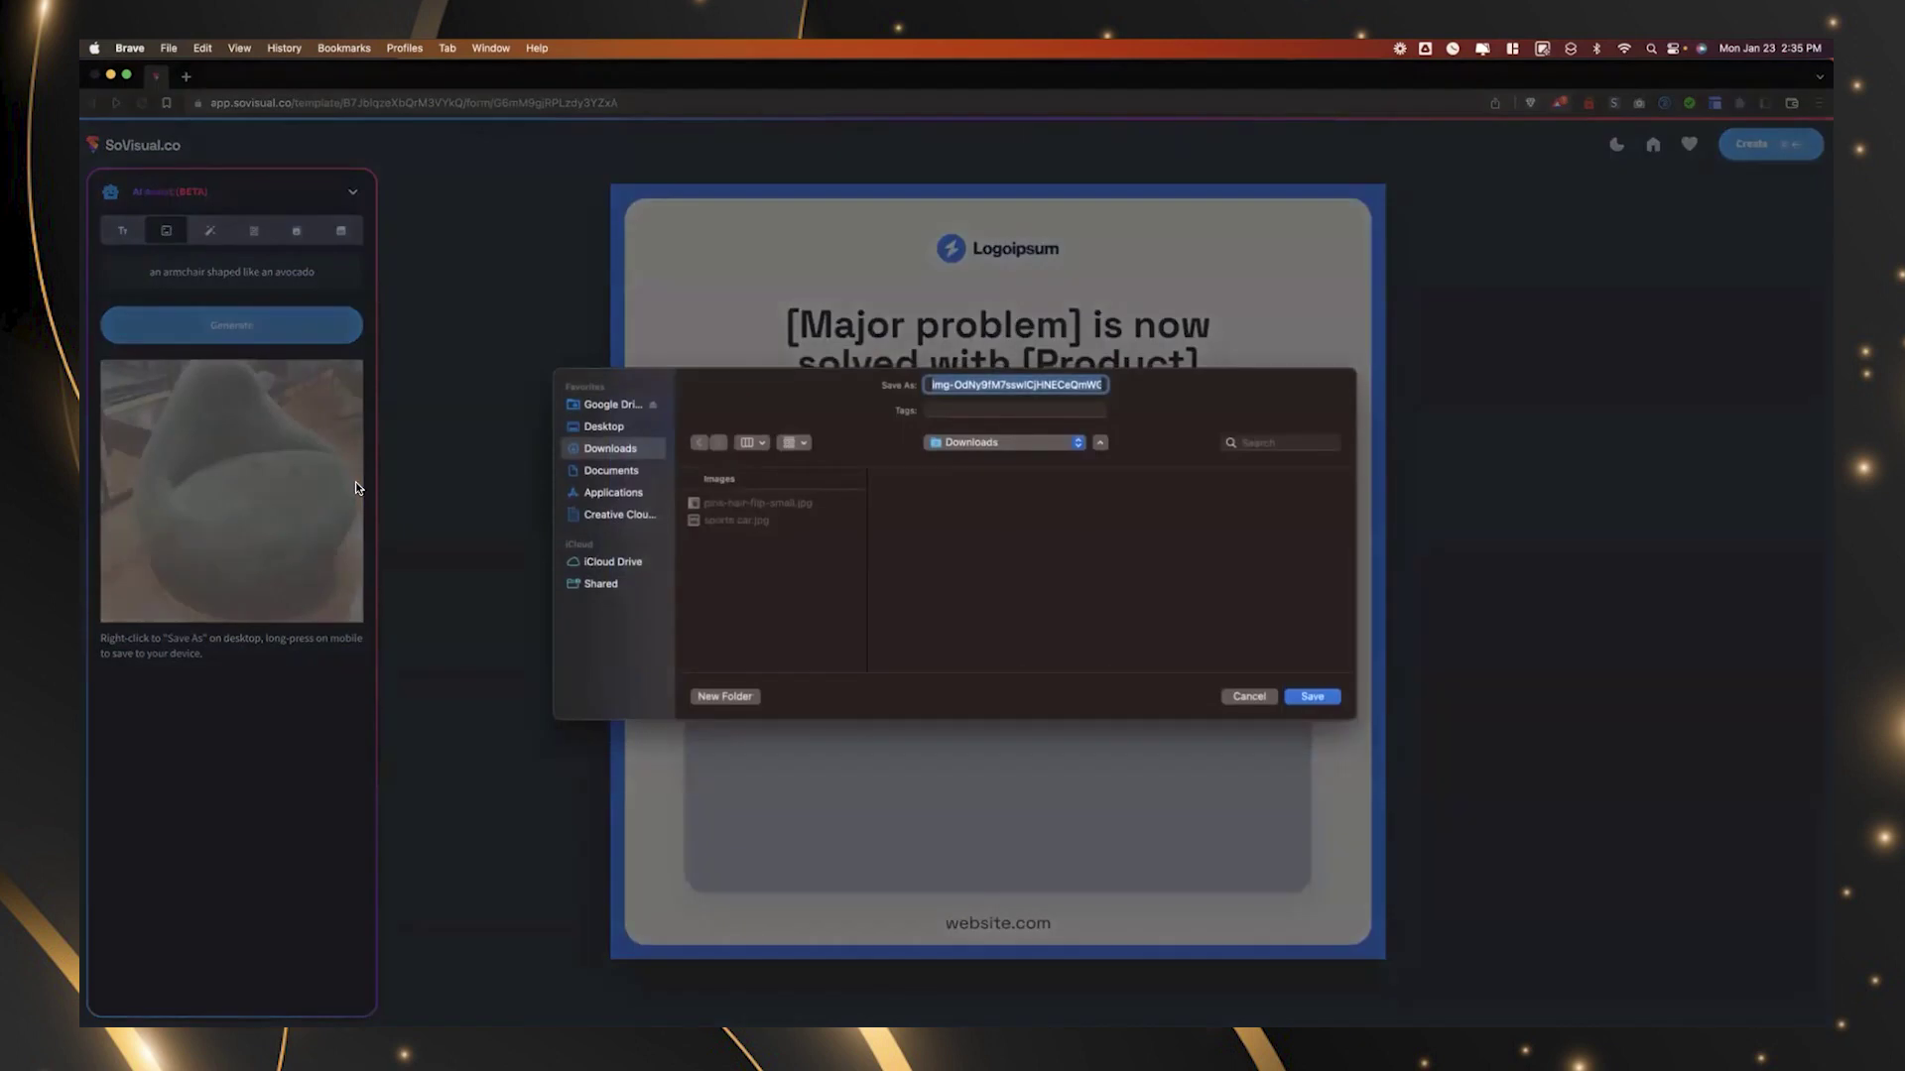
key(Return)
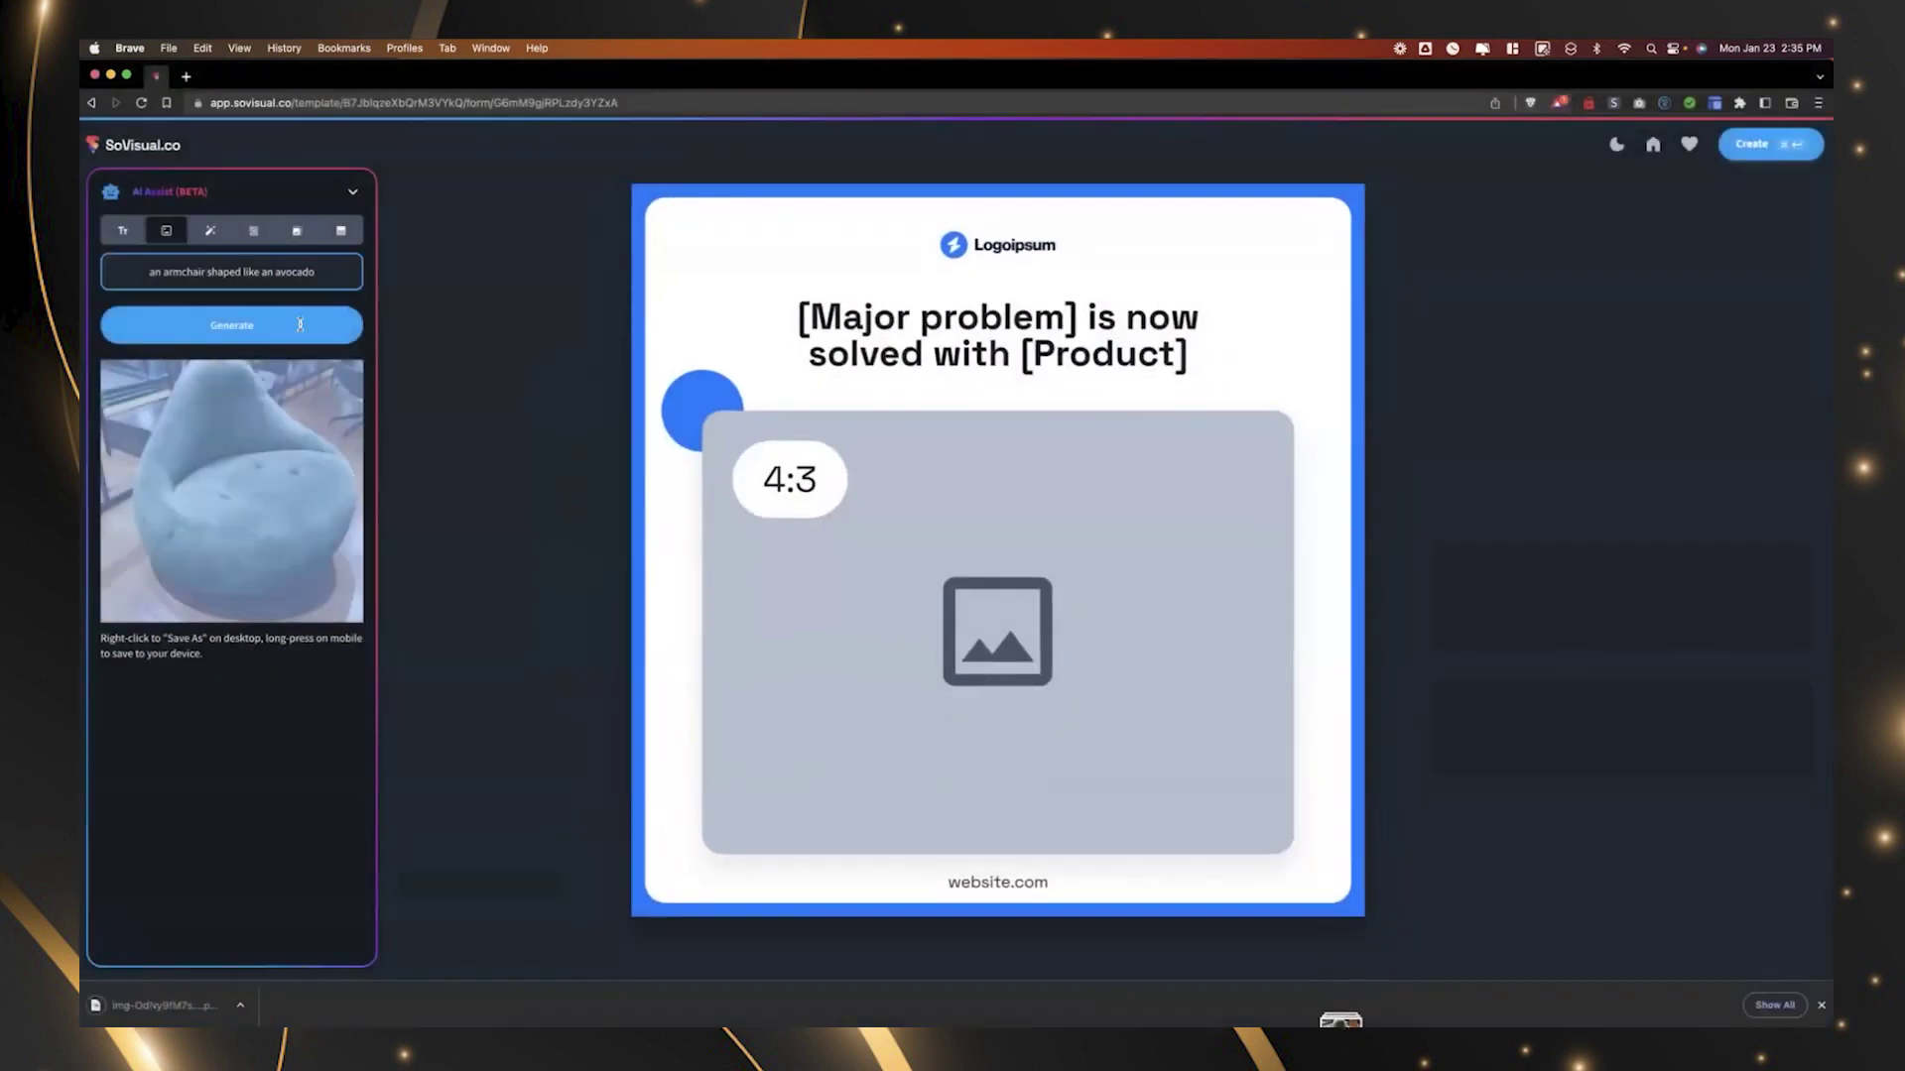
Upload the downloaded armchair image to the Remove Background tool.
click(209, 230)
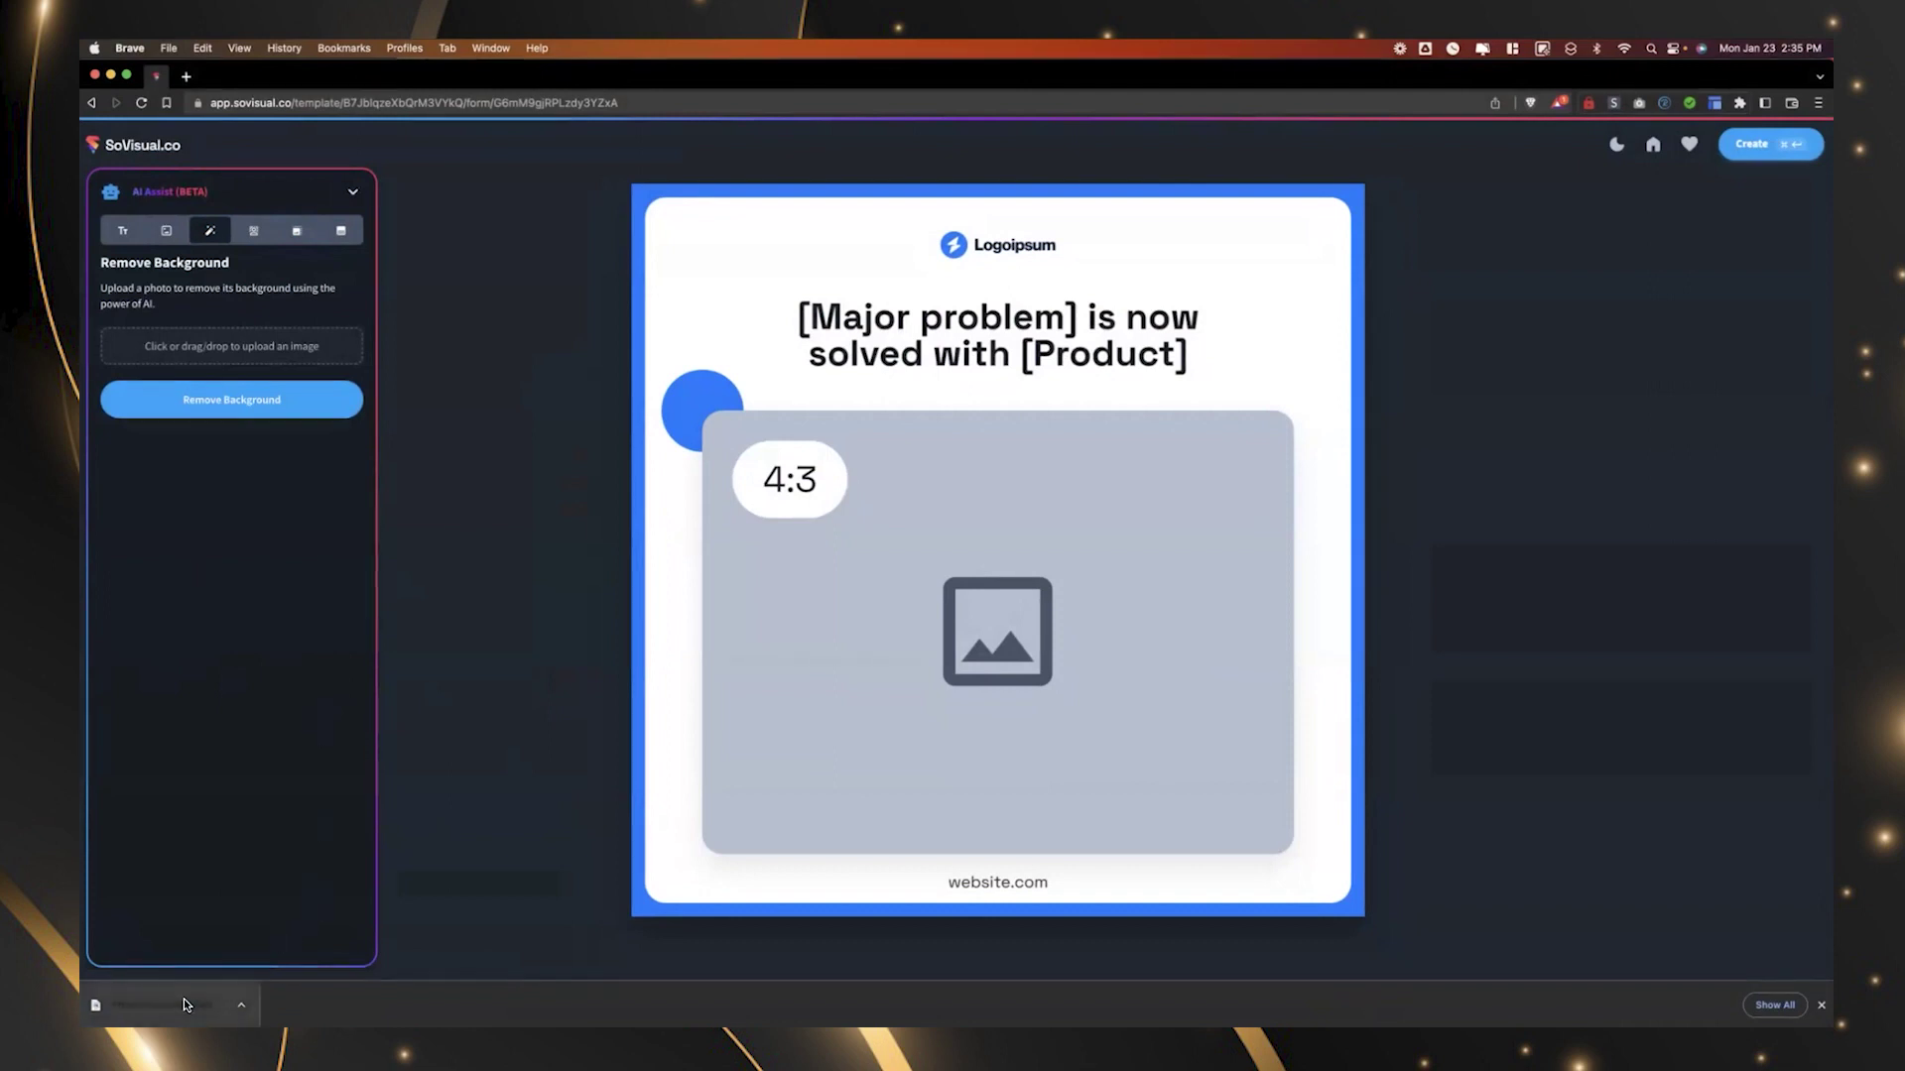
drag(184, 1005, 235, 351)
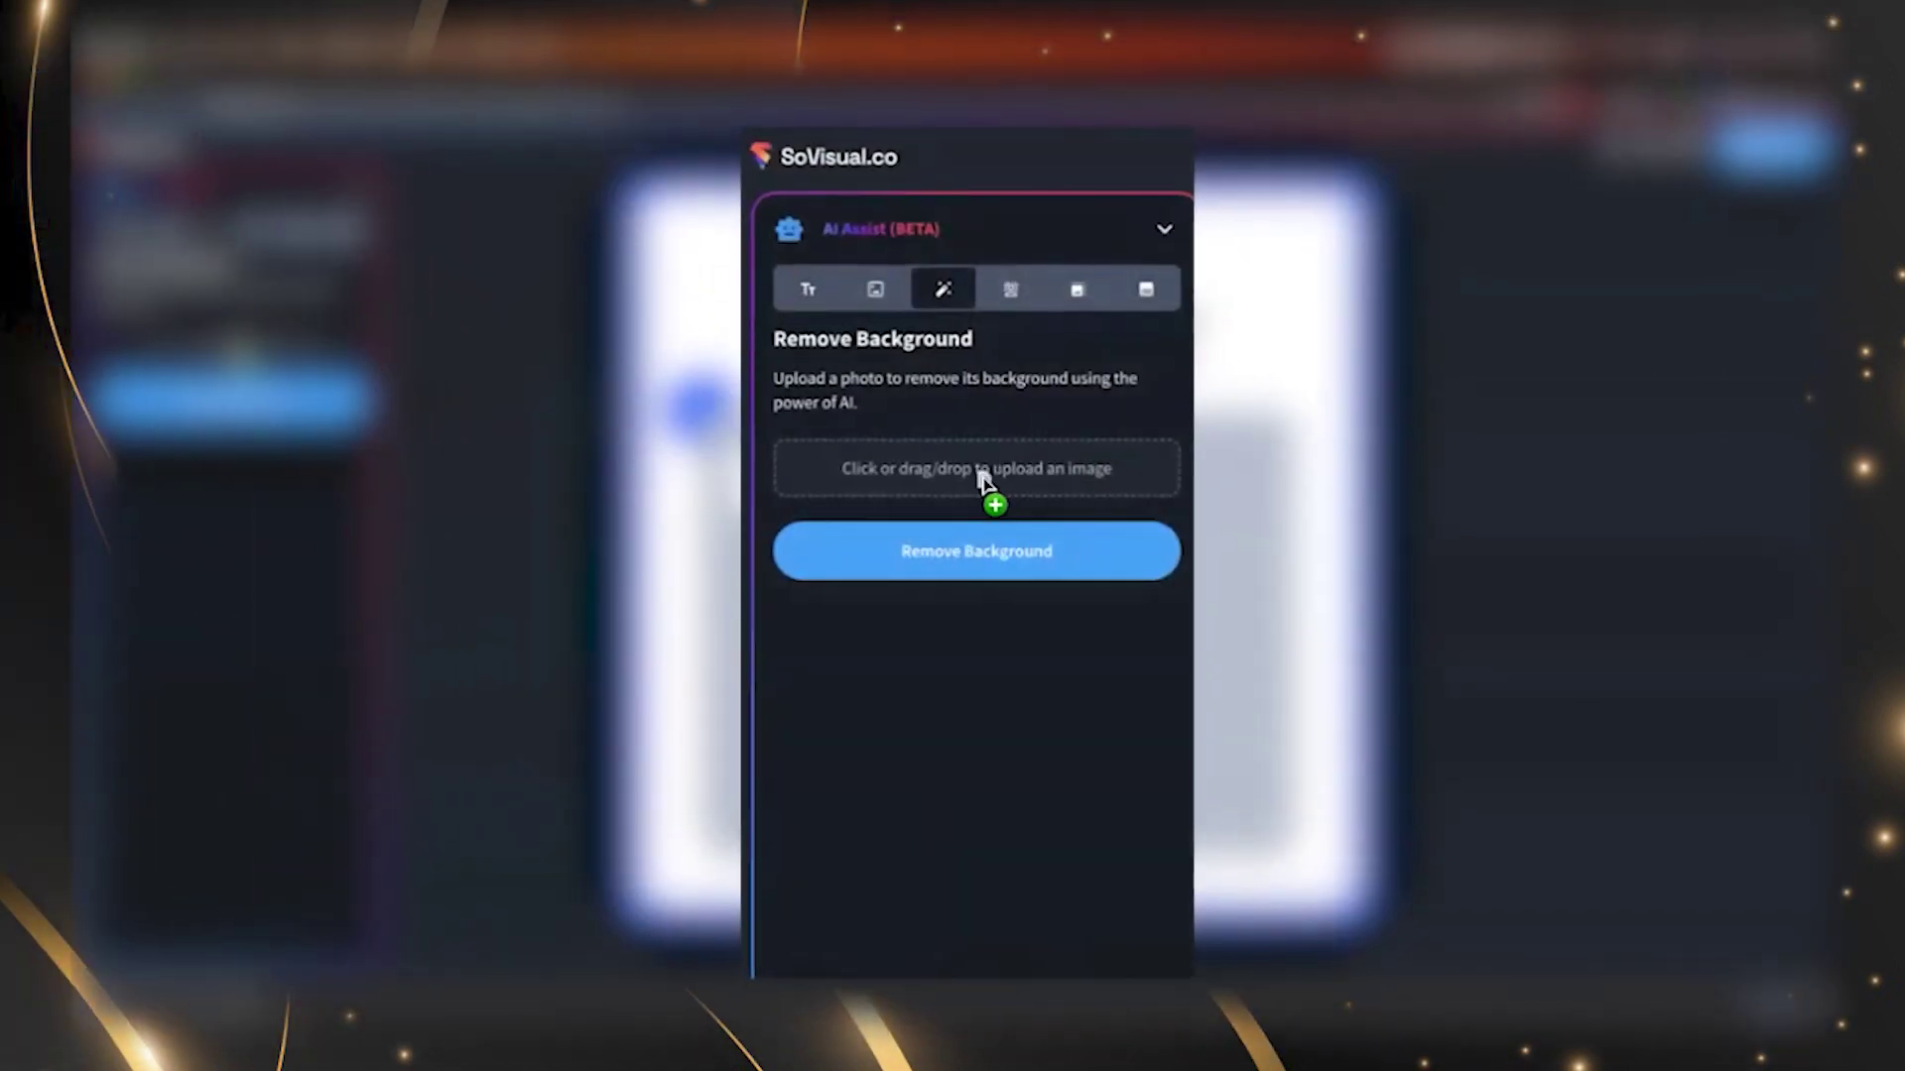
drag(982, 478, 983, 482)
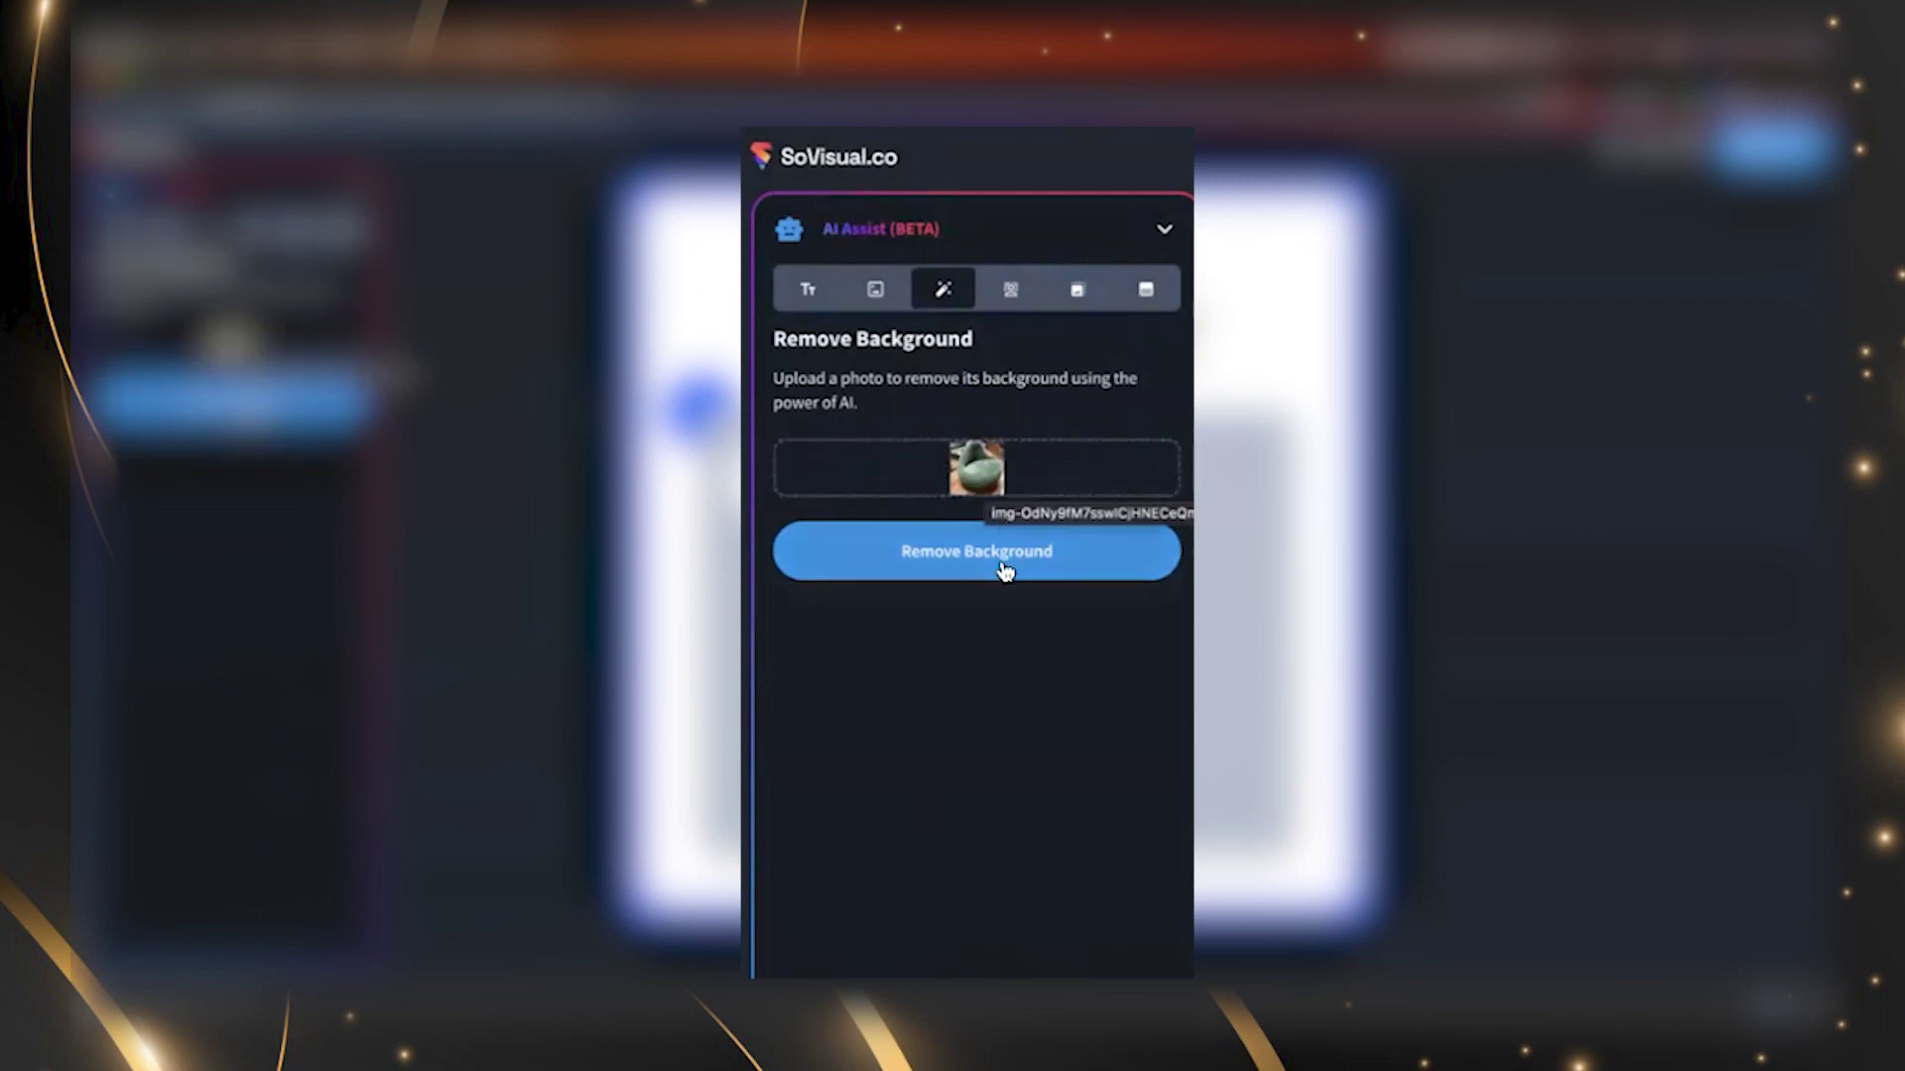
Remove the background of the armchair image and save the result to the Downloads folder as "chair-isolated".
click(969, 553)
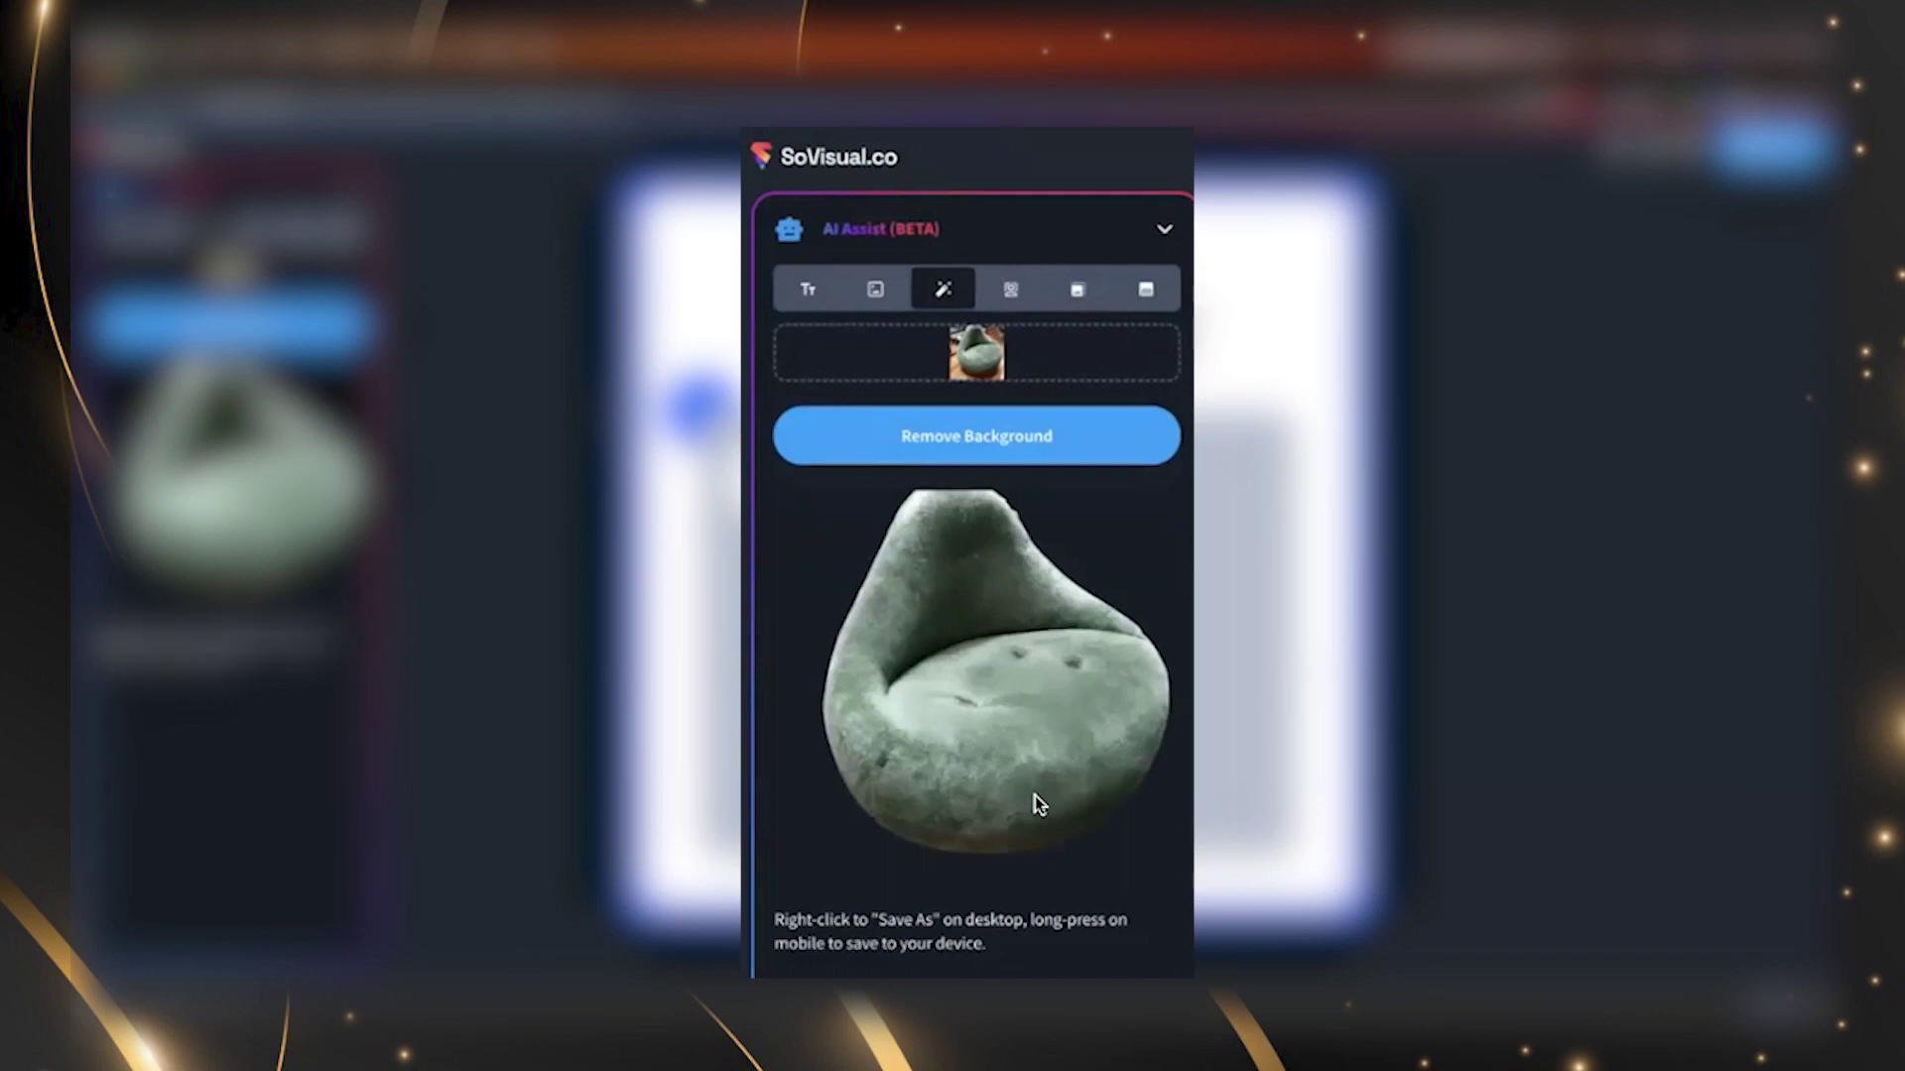
right_click(990, 700)
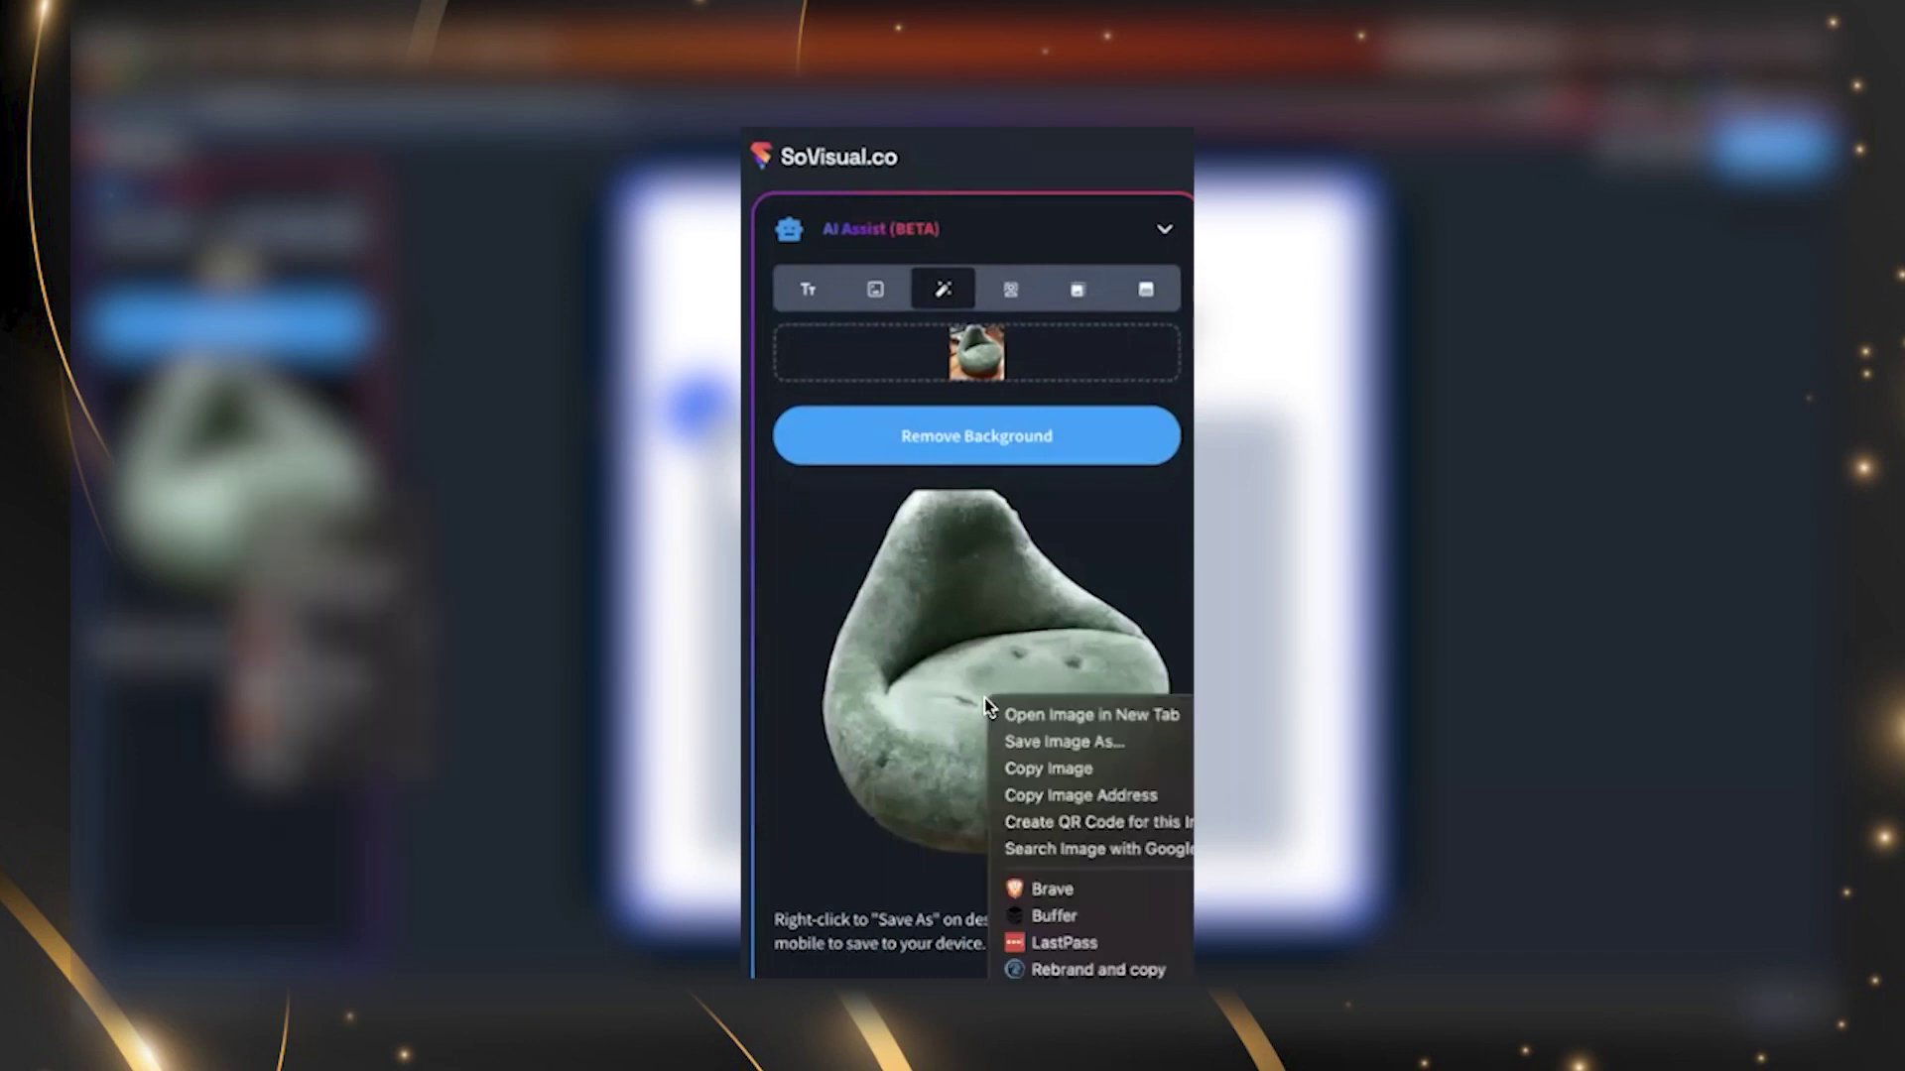
click(1092, 742)
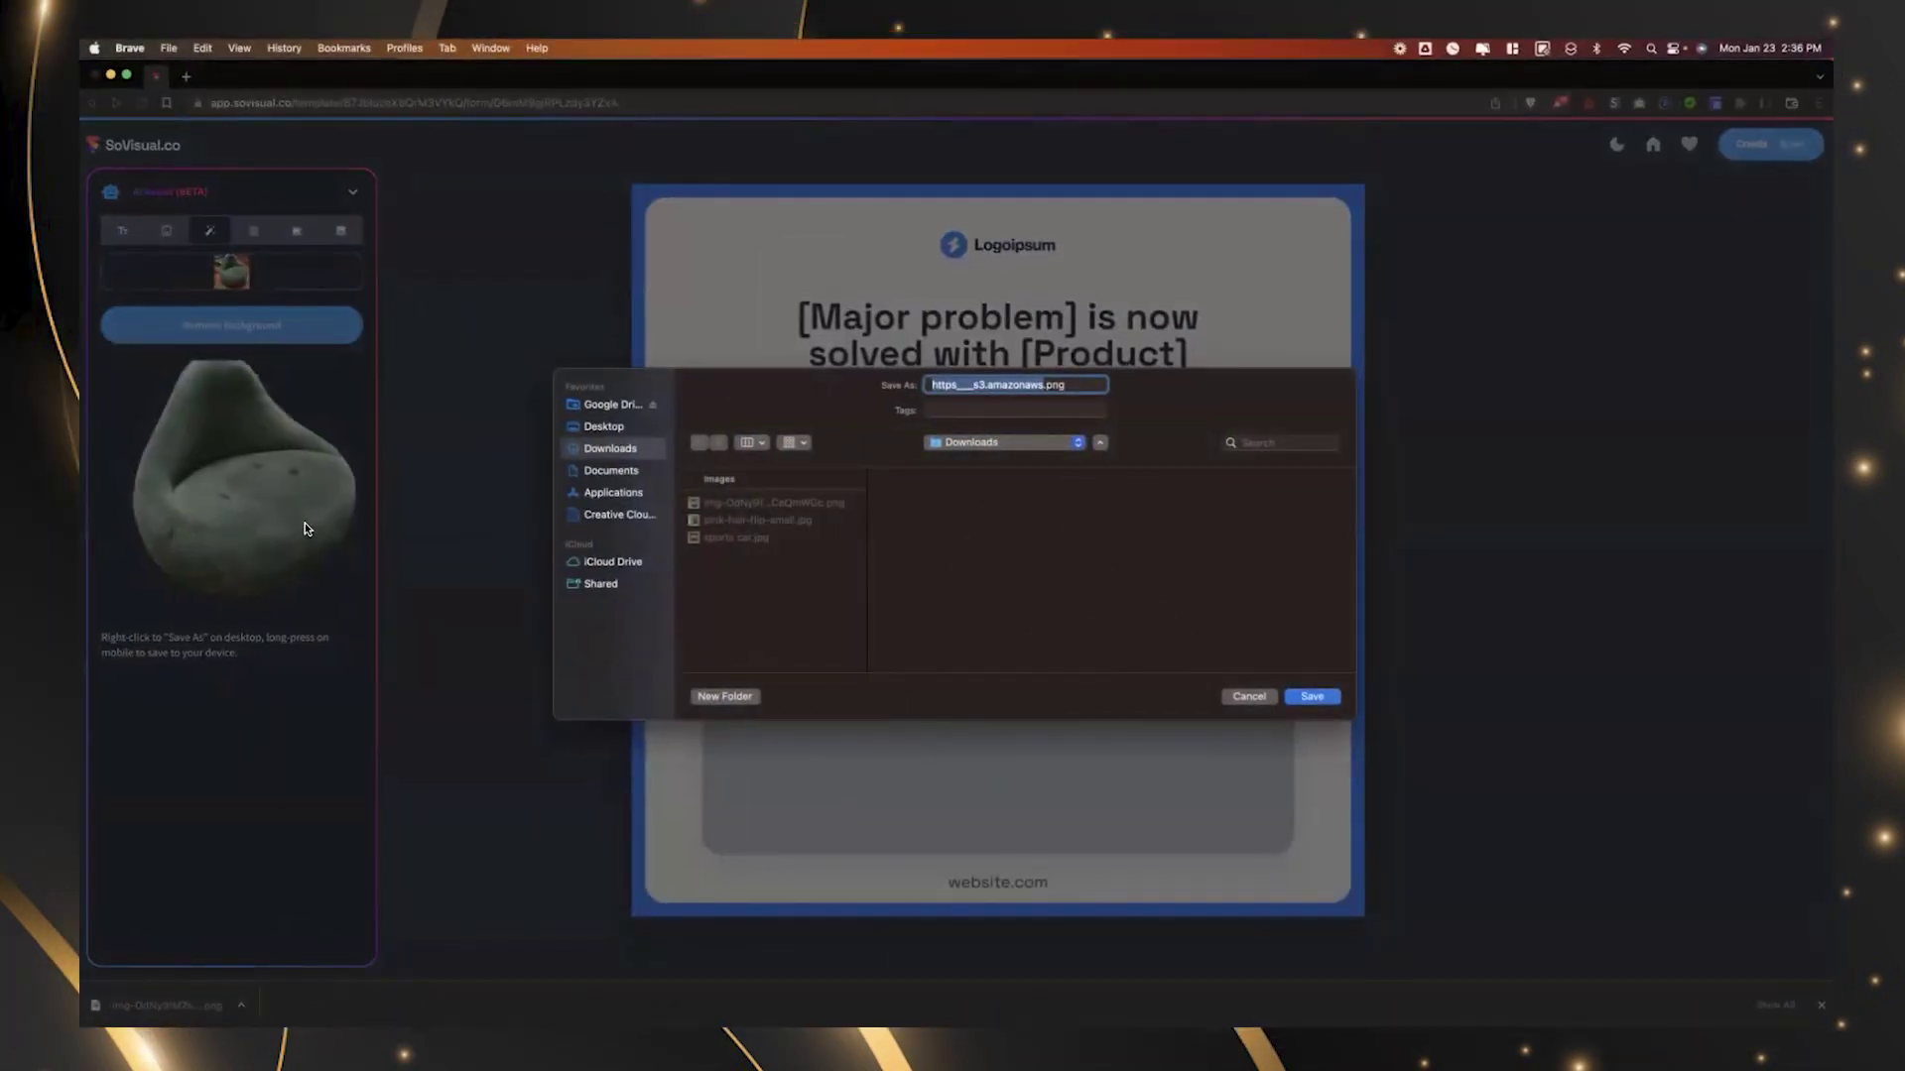
text(chair-)
text(isolated)
key(Return)
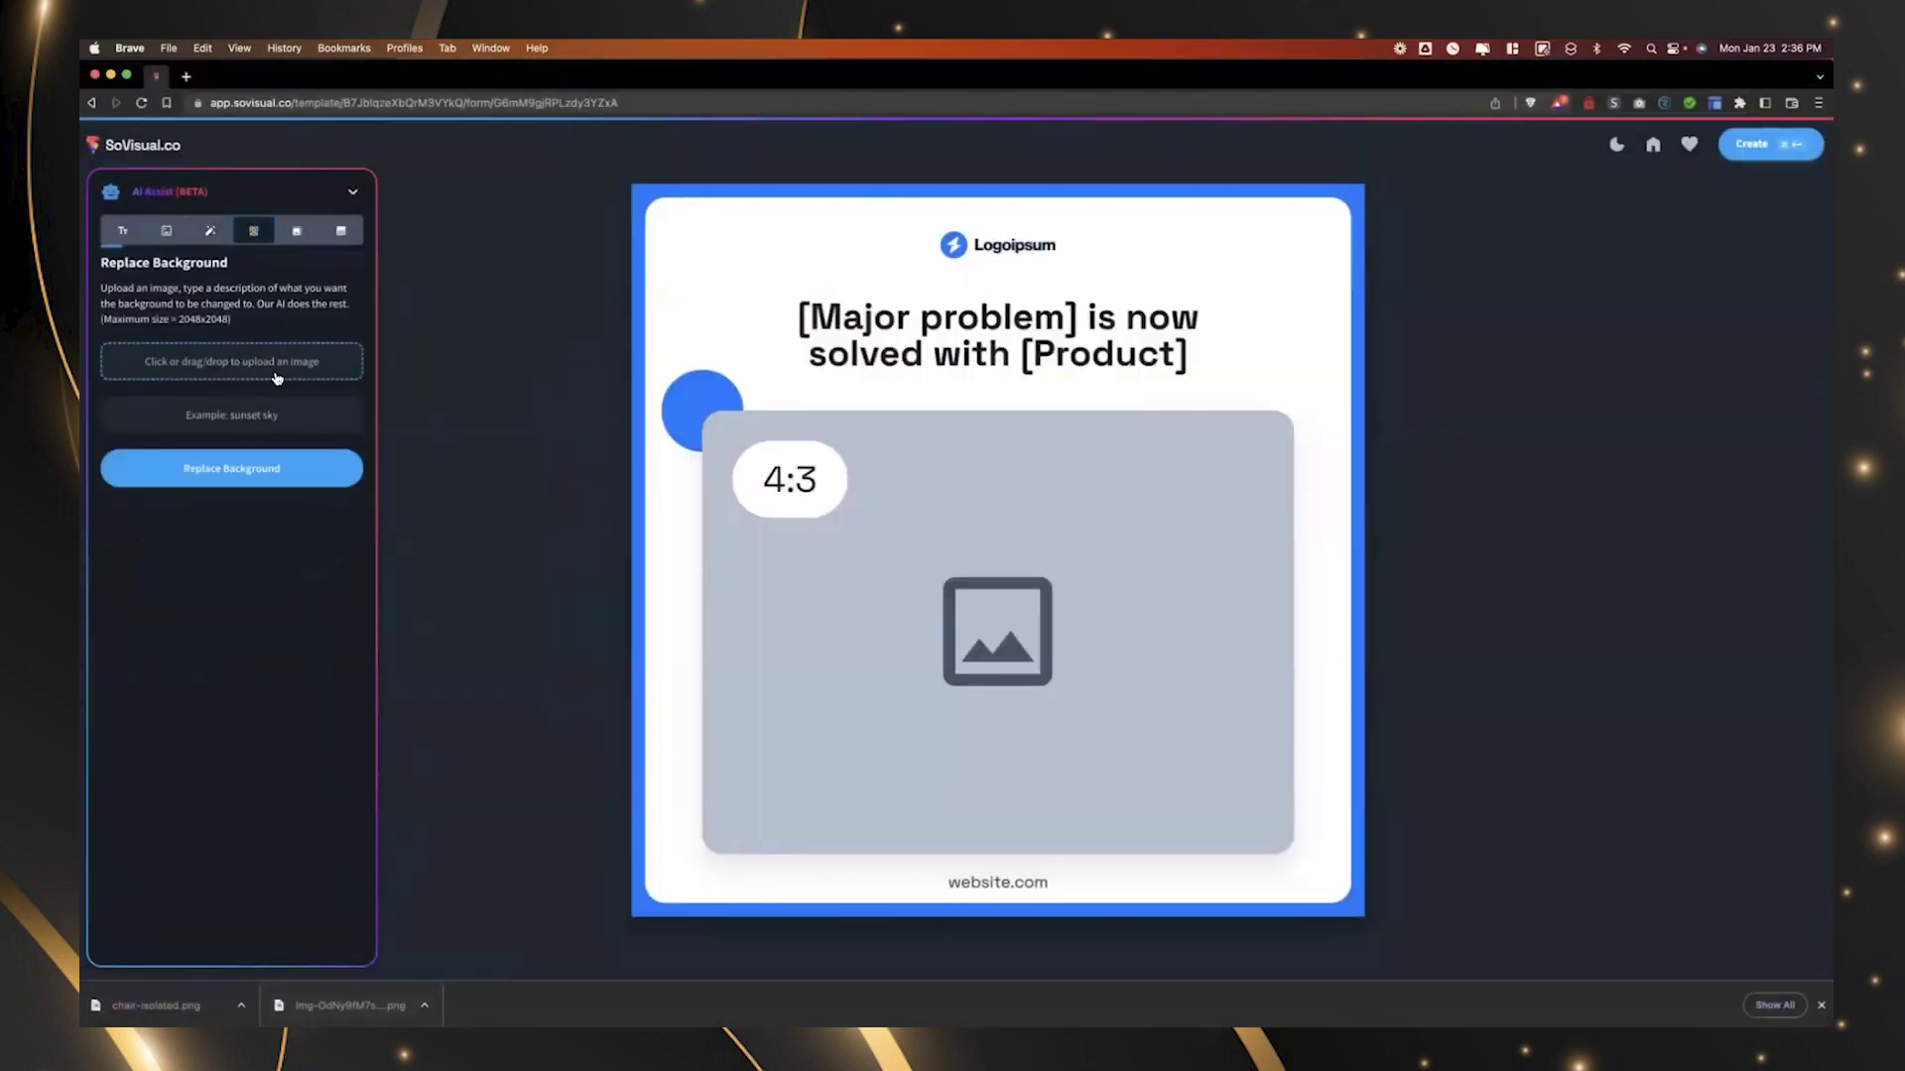
Upload the armchair image to the Replace Background tool and generate a new background from the prompt "luxury apartment, natural lighting".
drag(277, 377, 280, 383)
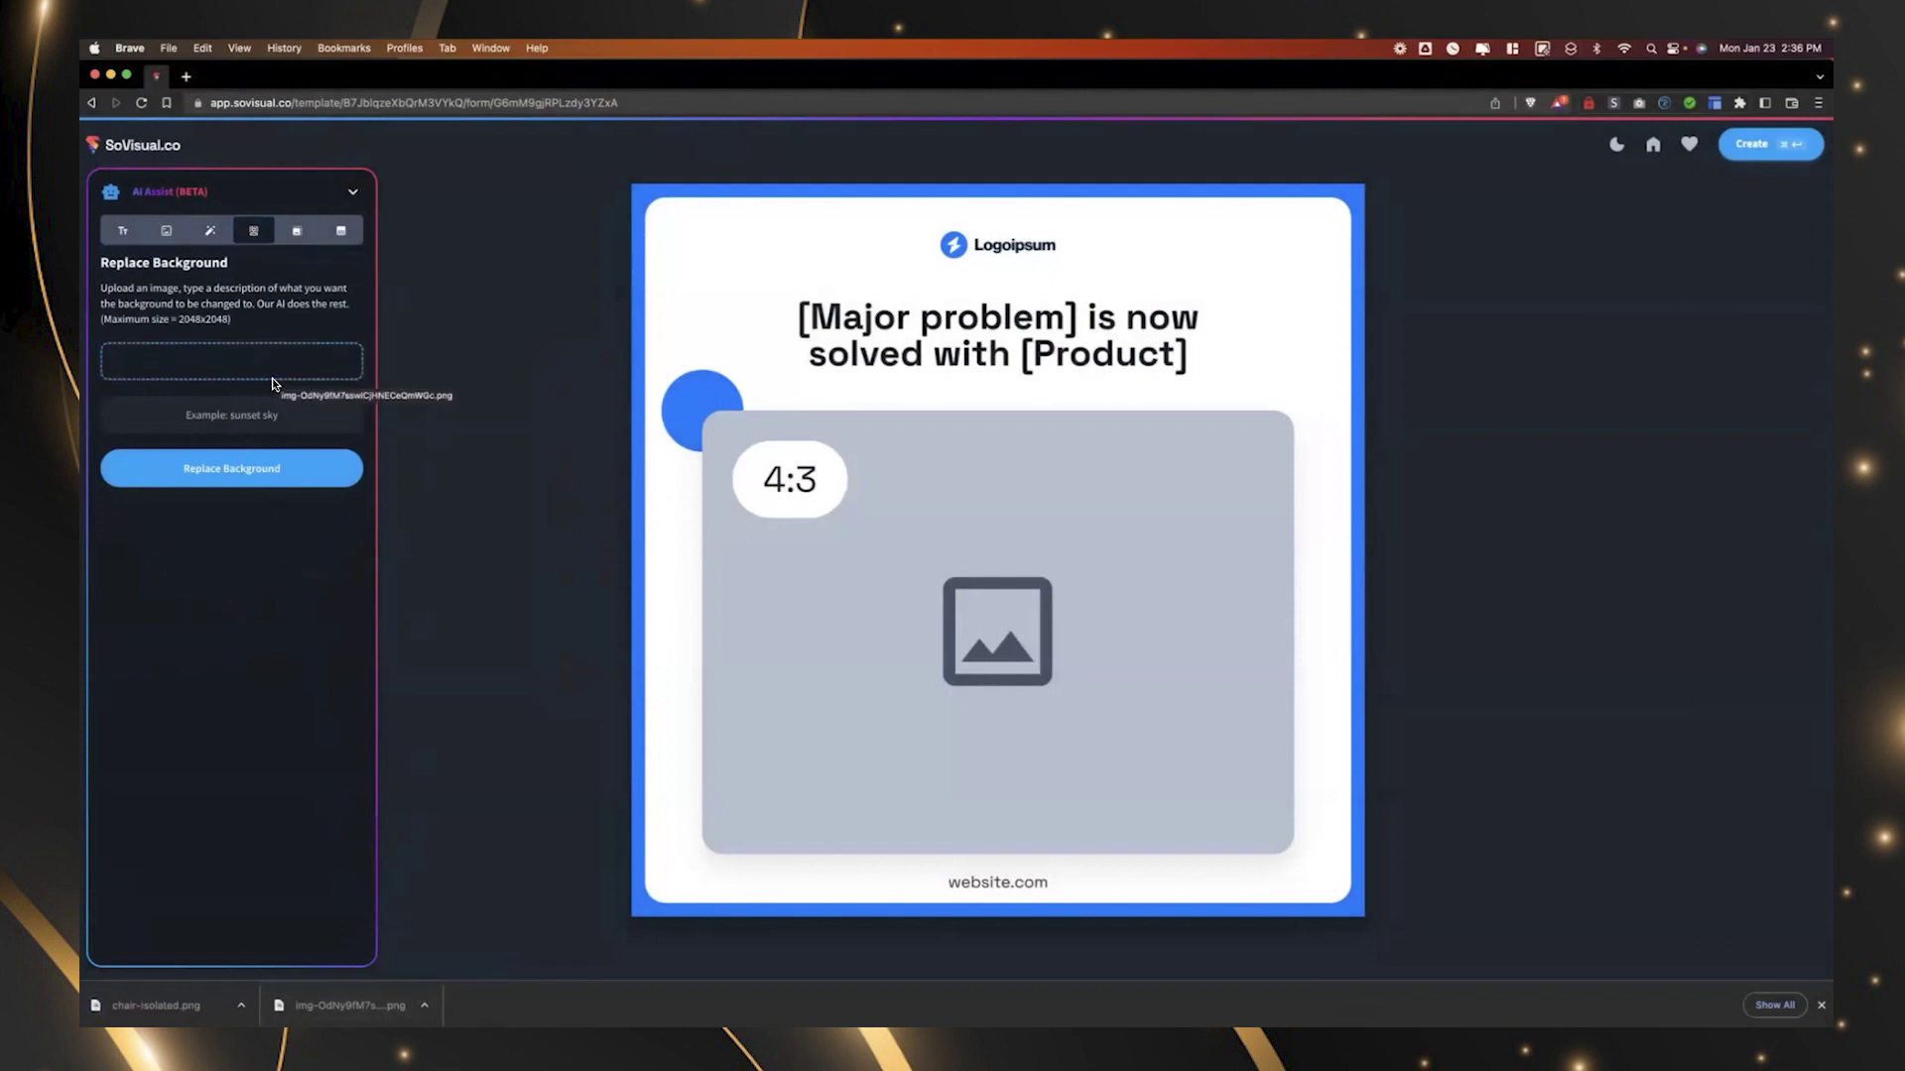
click(218, 420)
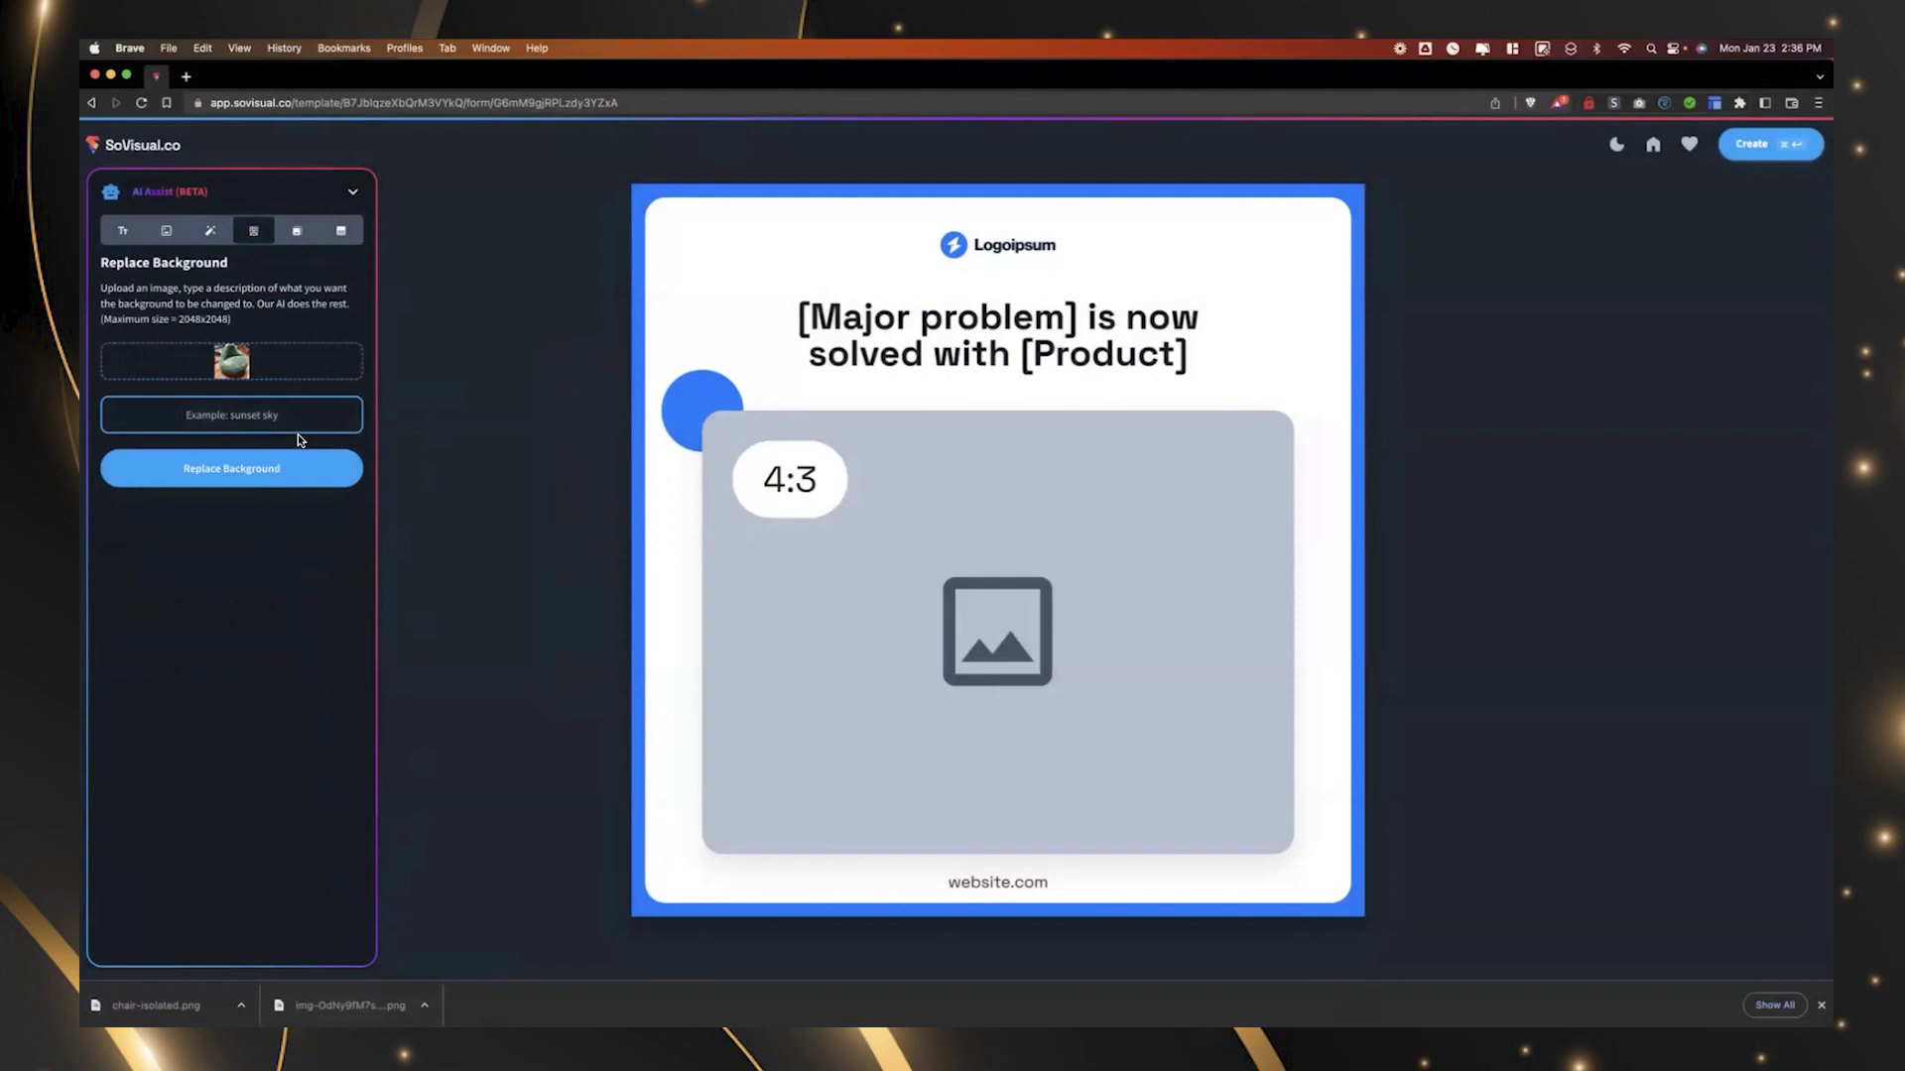
text(luxury appartment)
right_click(260, 416)
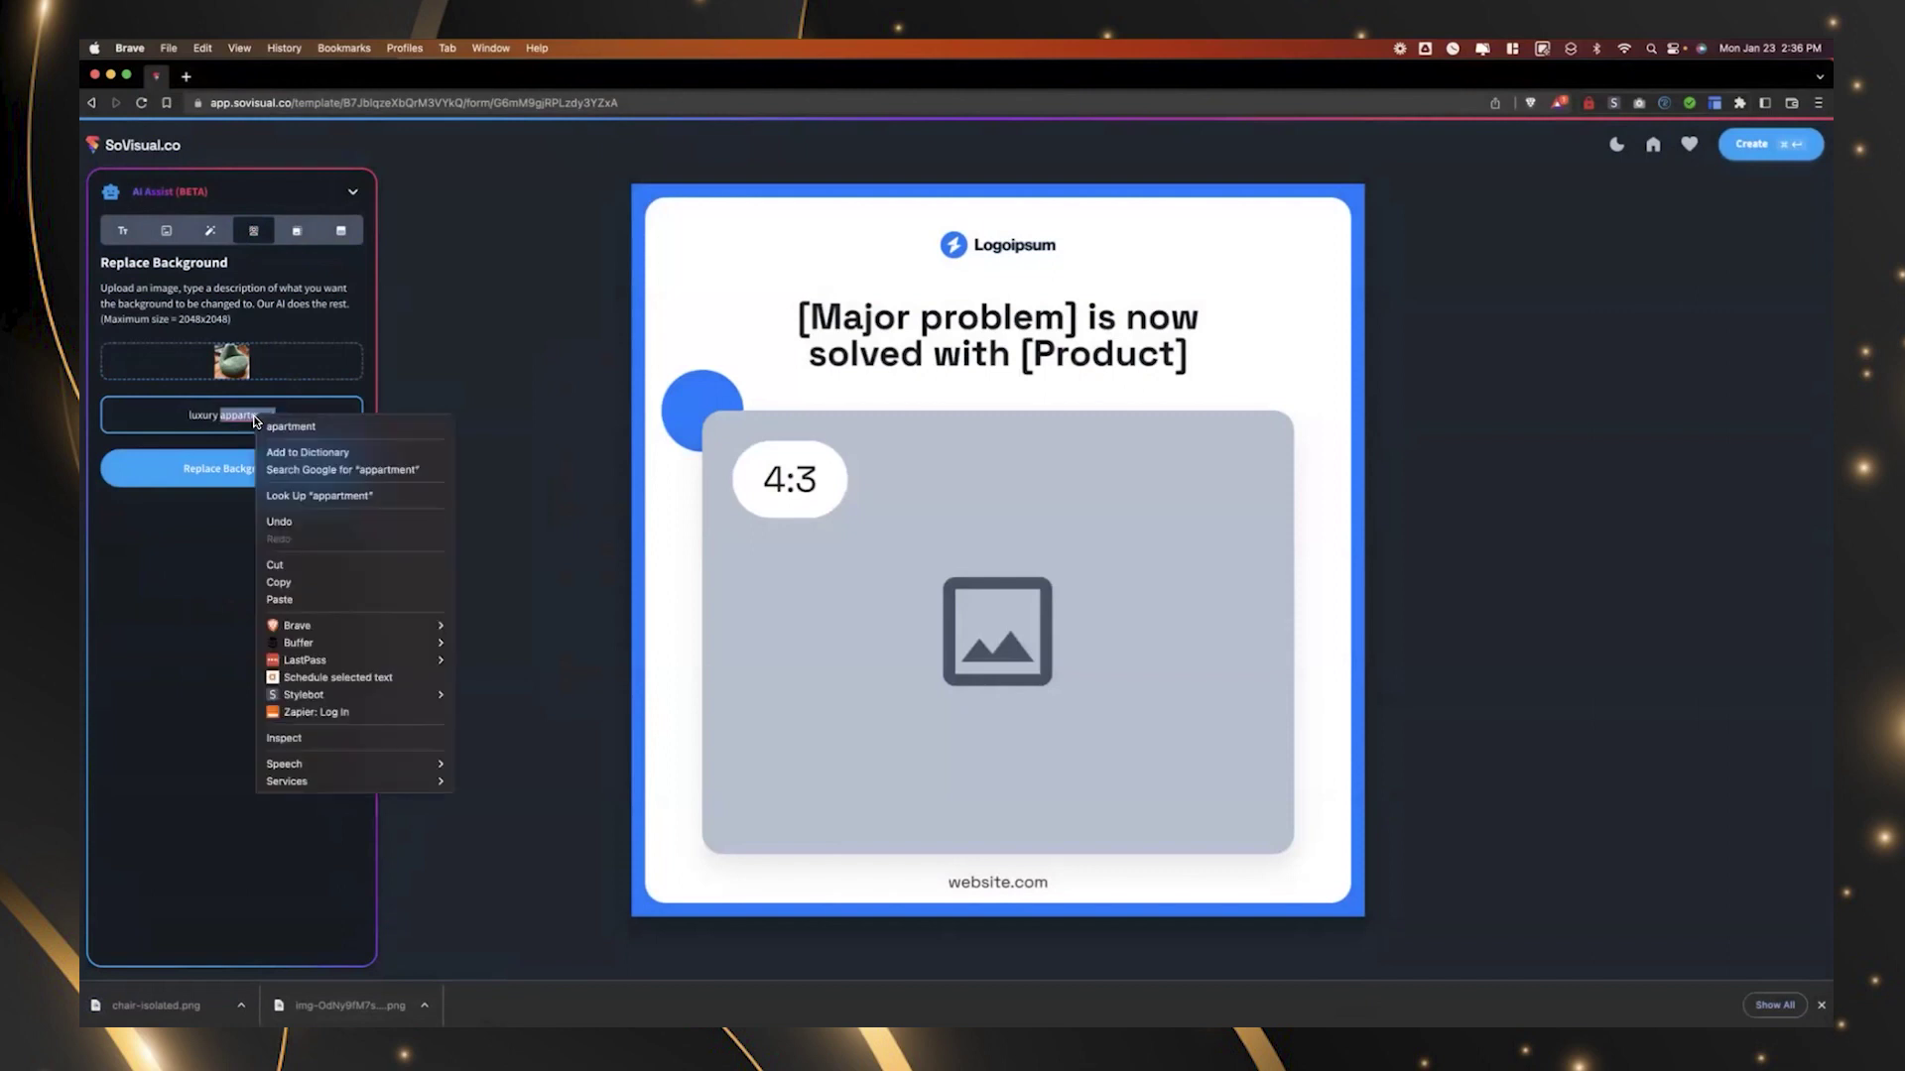
click(266, 419)
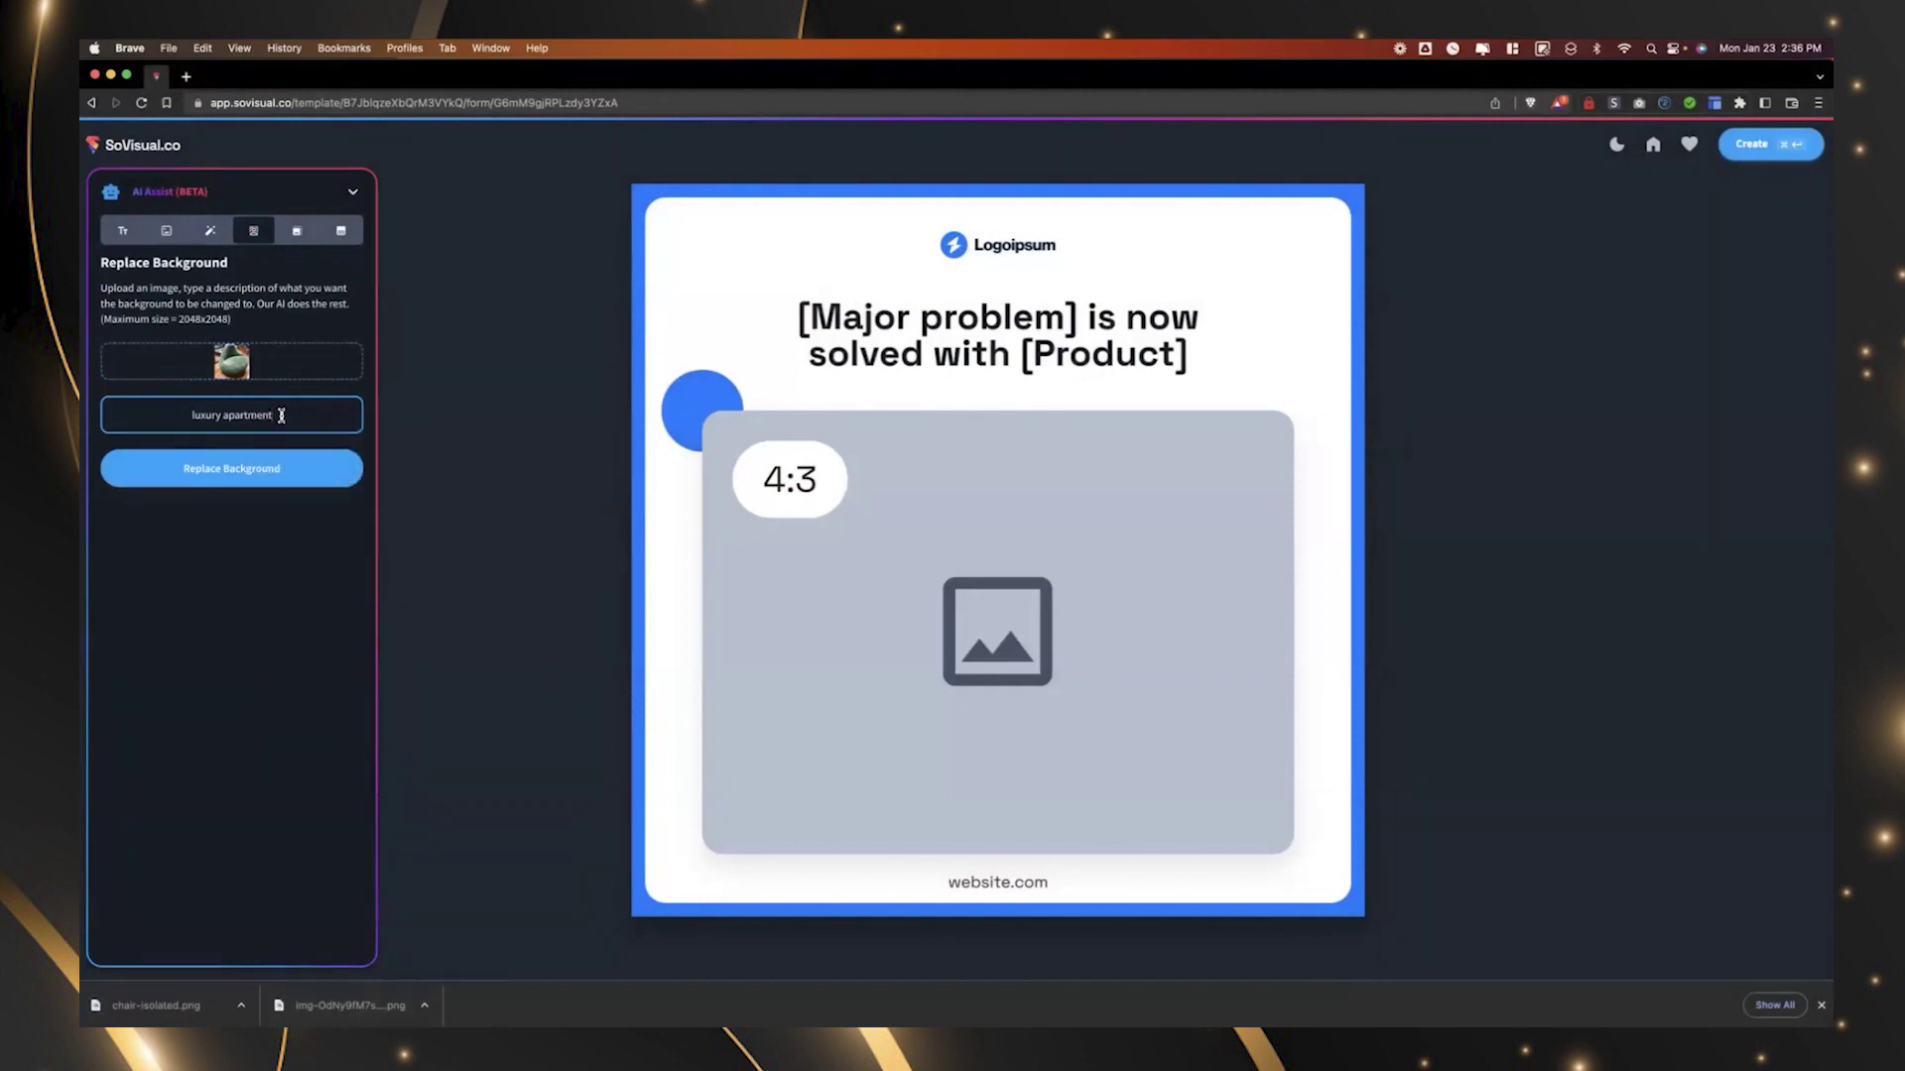
text(, natural lighting)
key(Return)
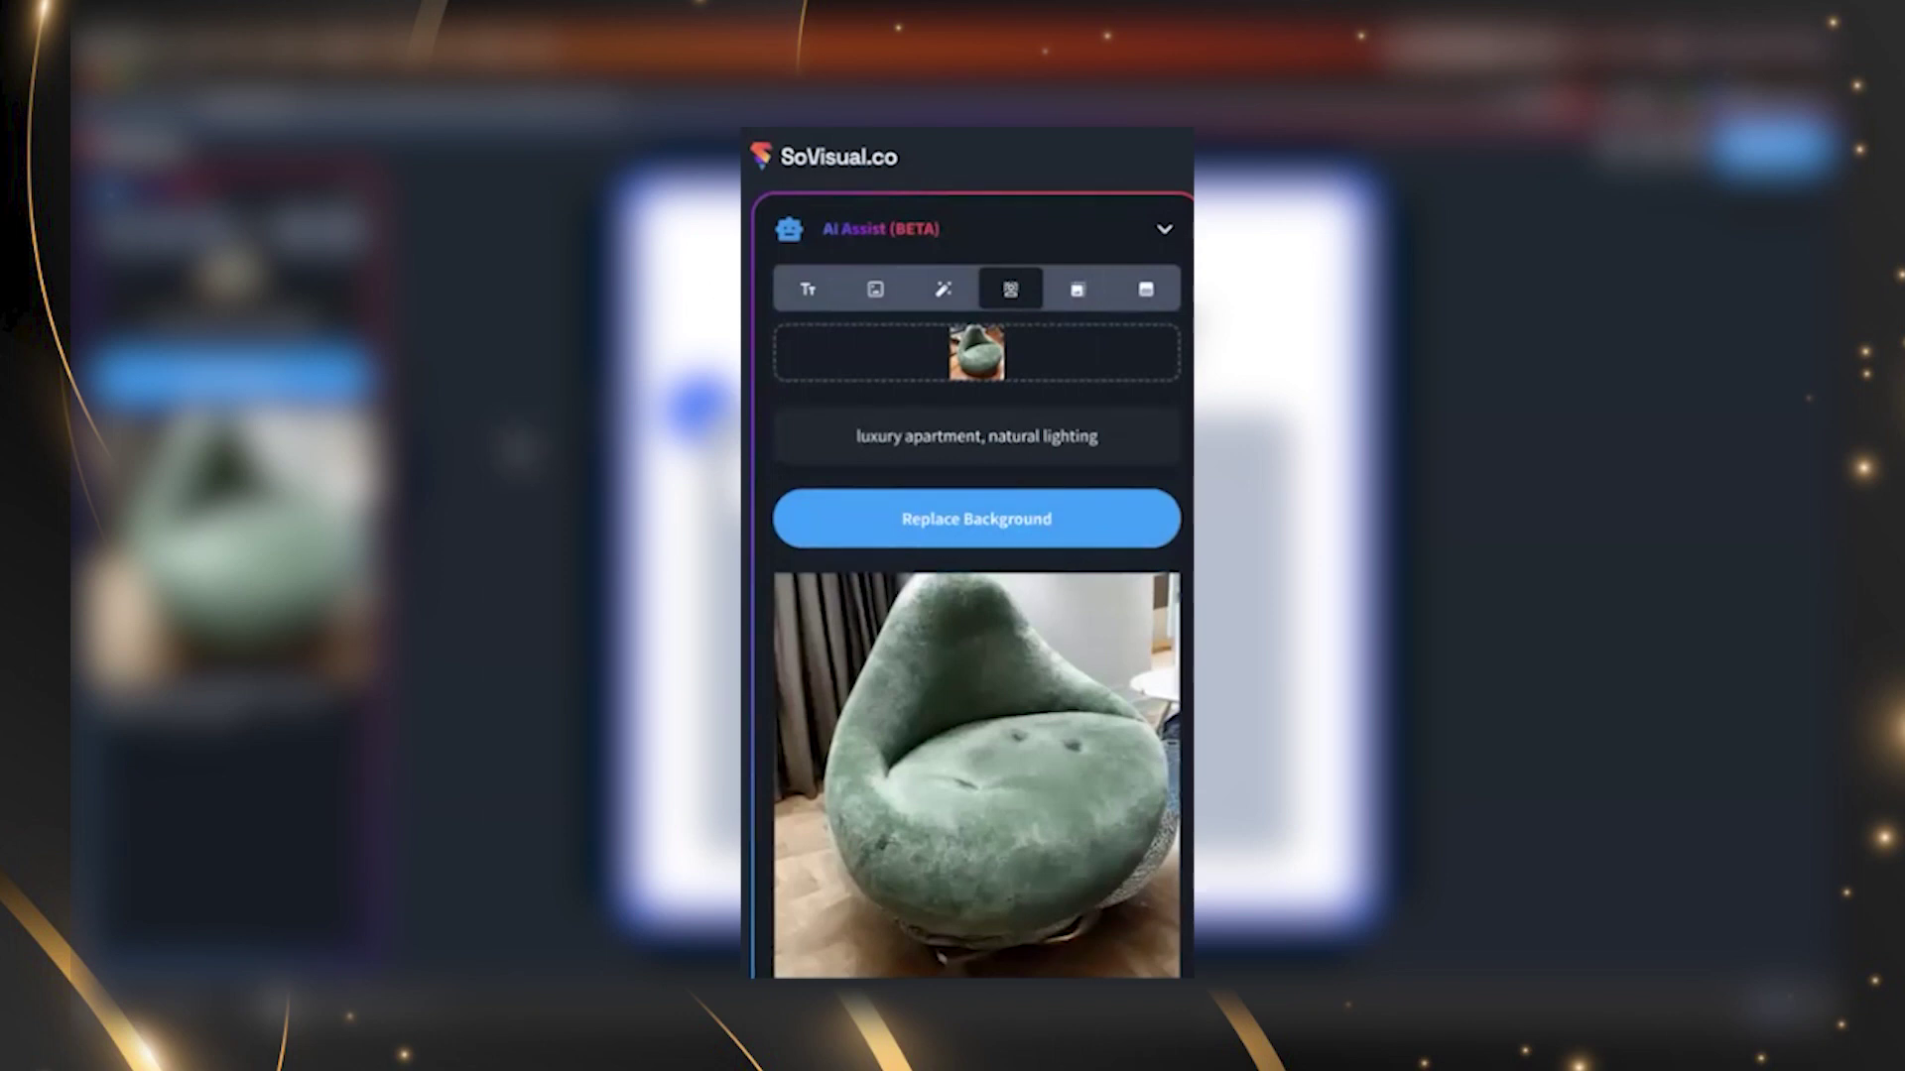
click(1012, 437)
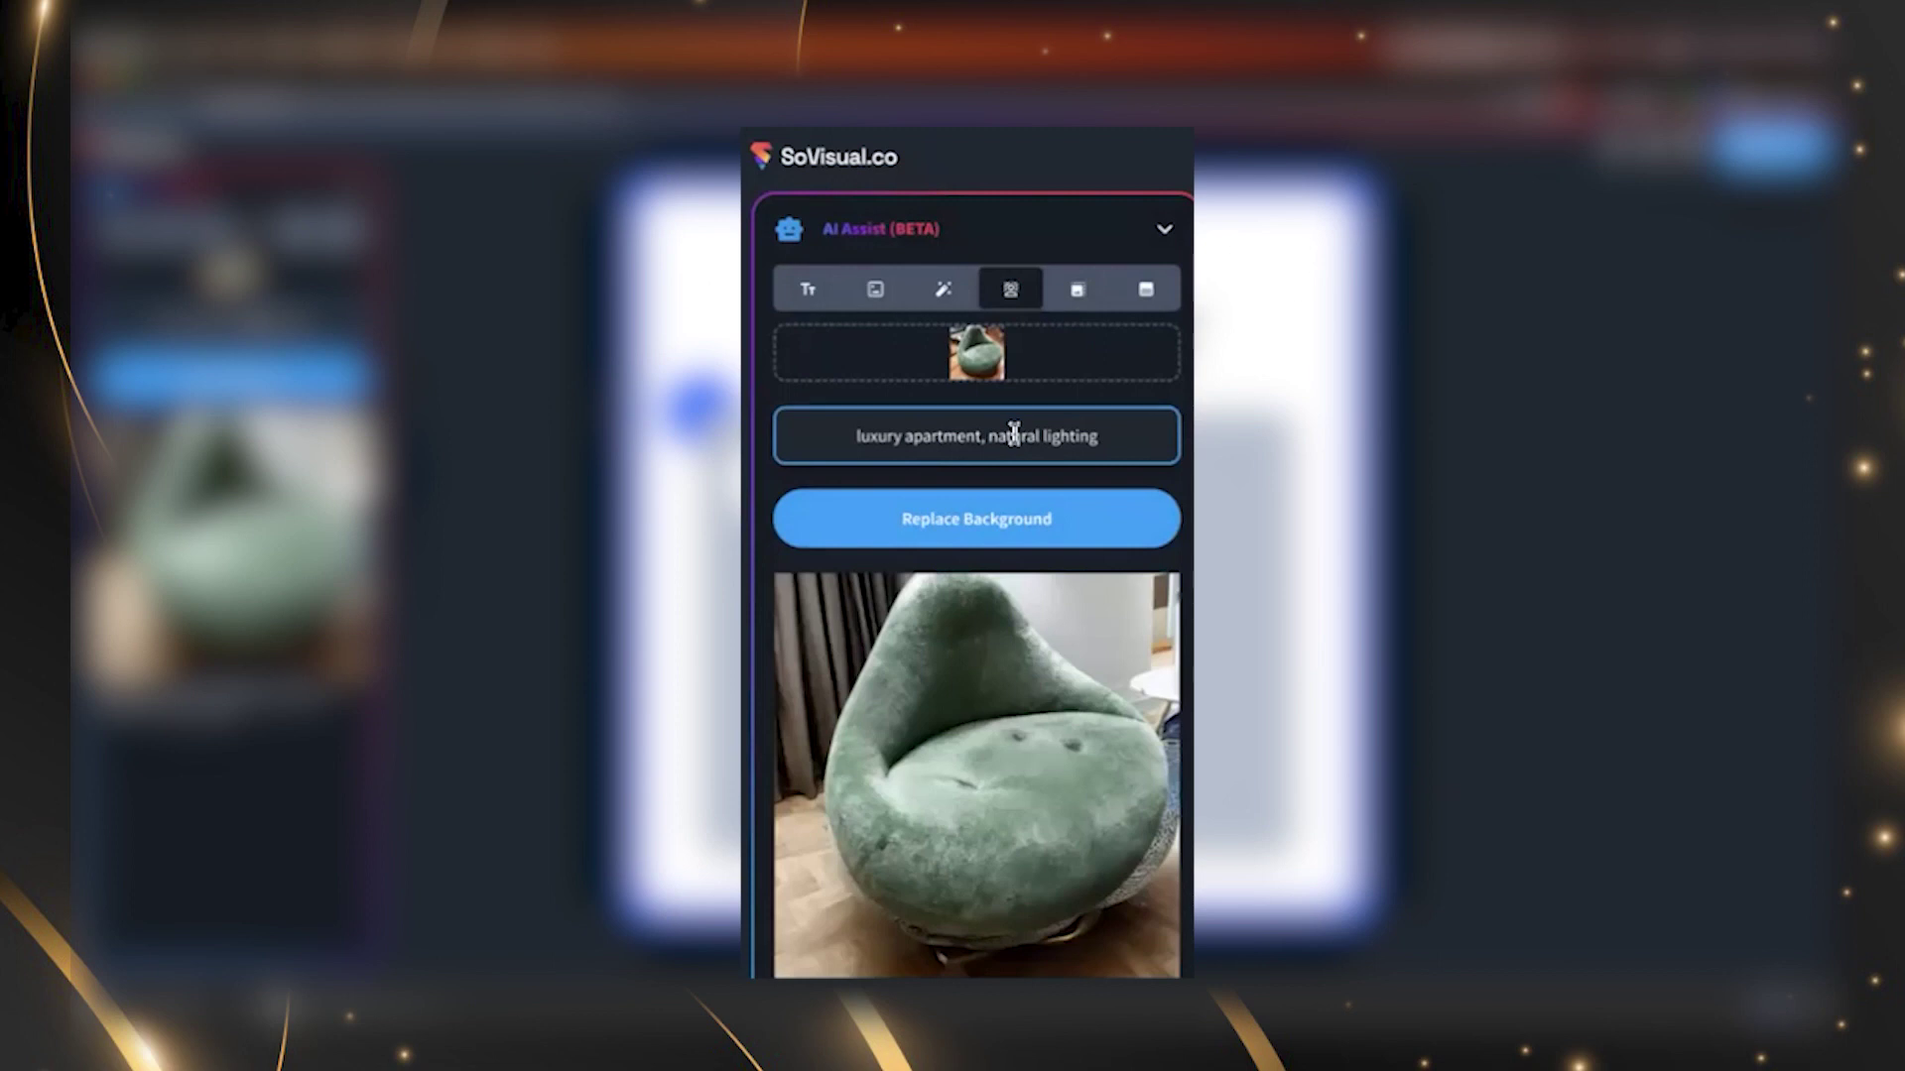
click(1004, 531)
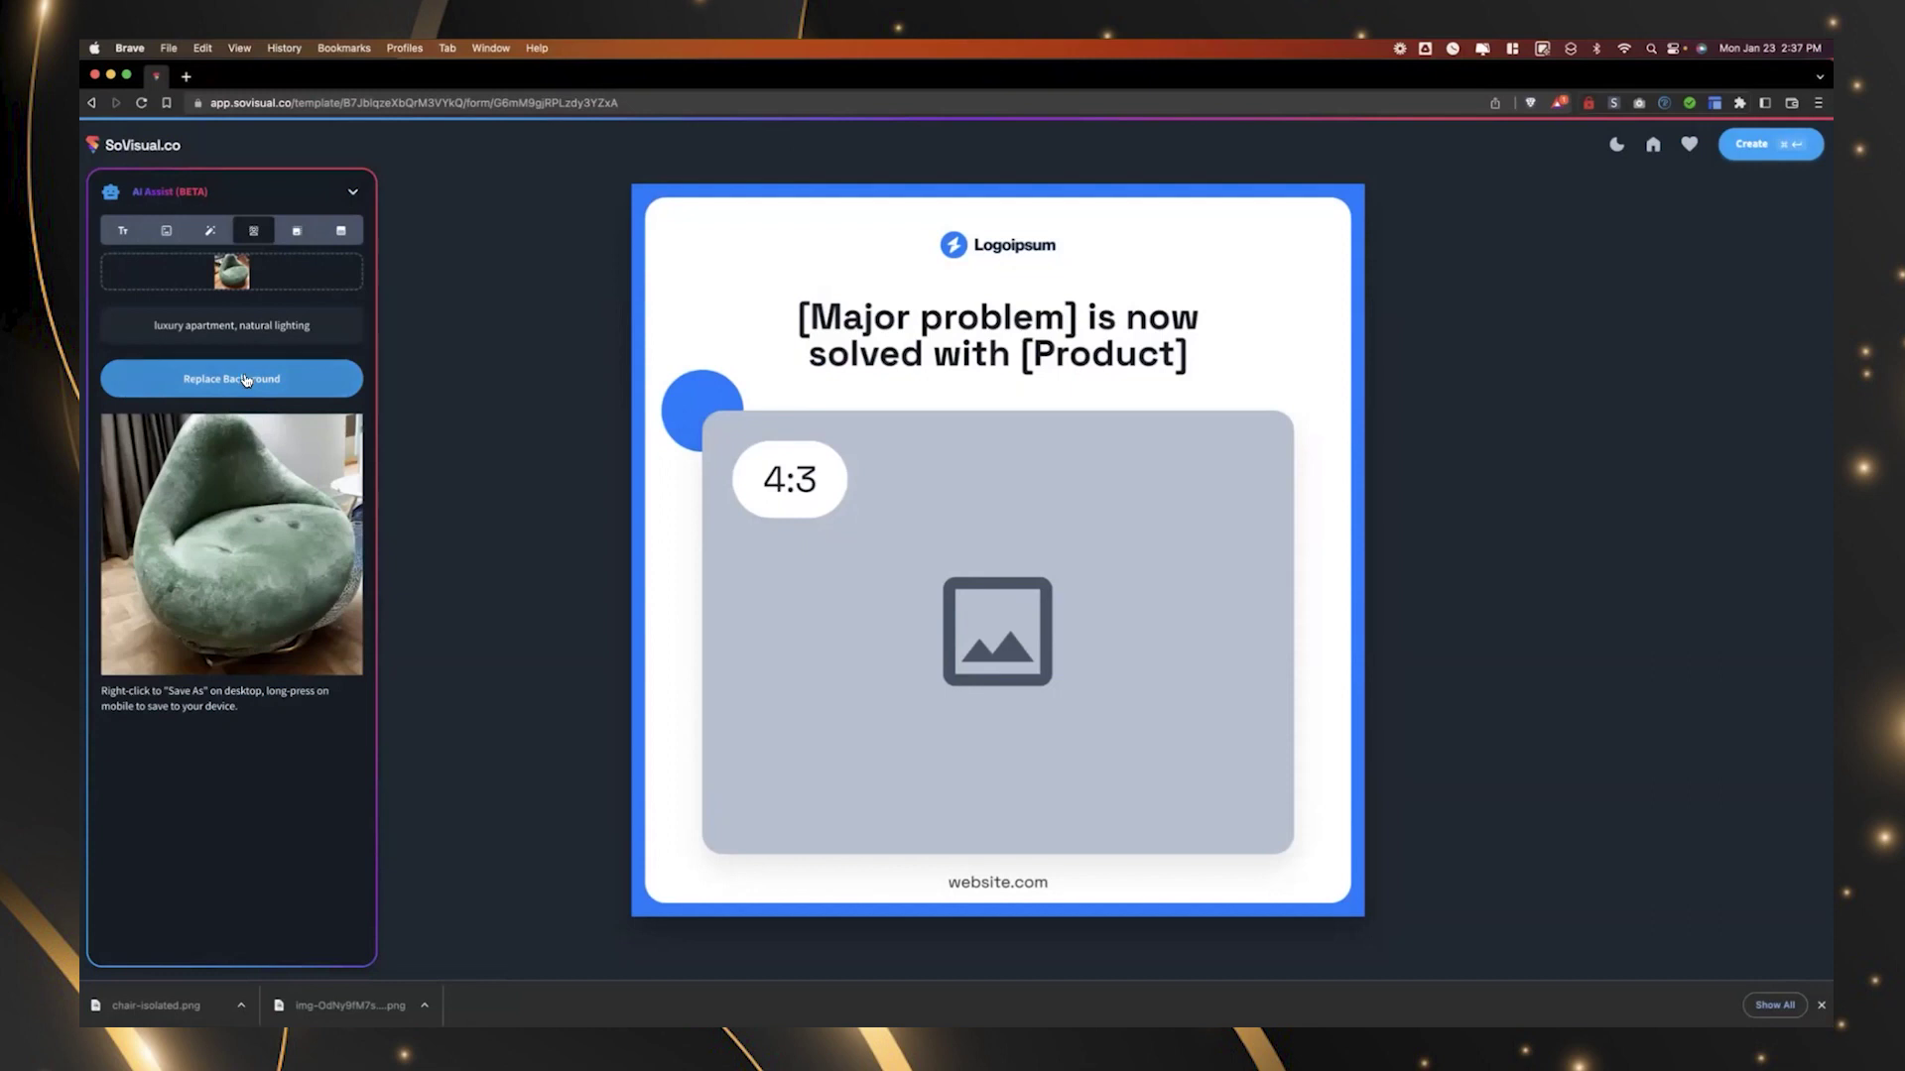
click(256, 324)
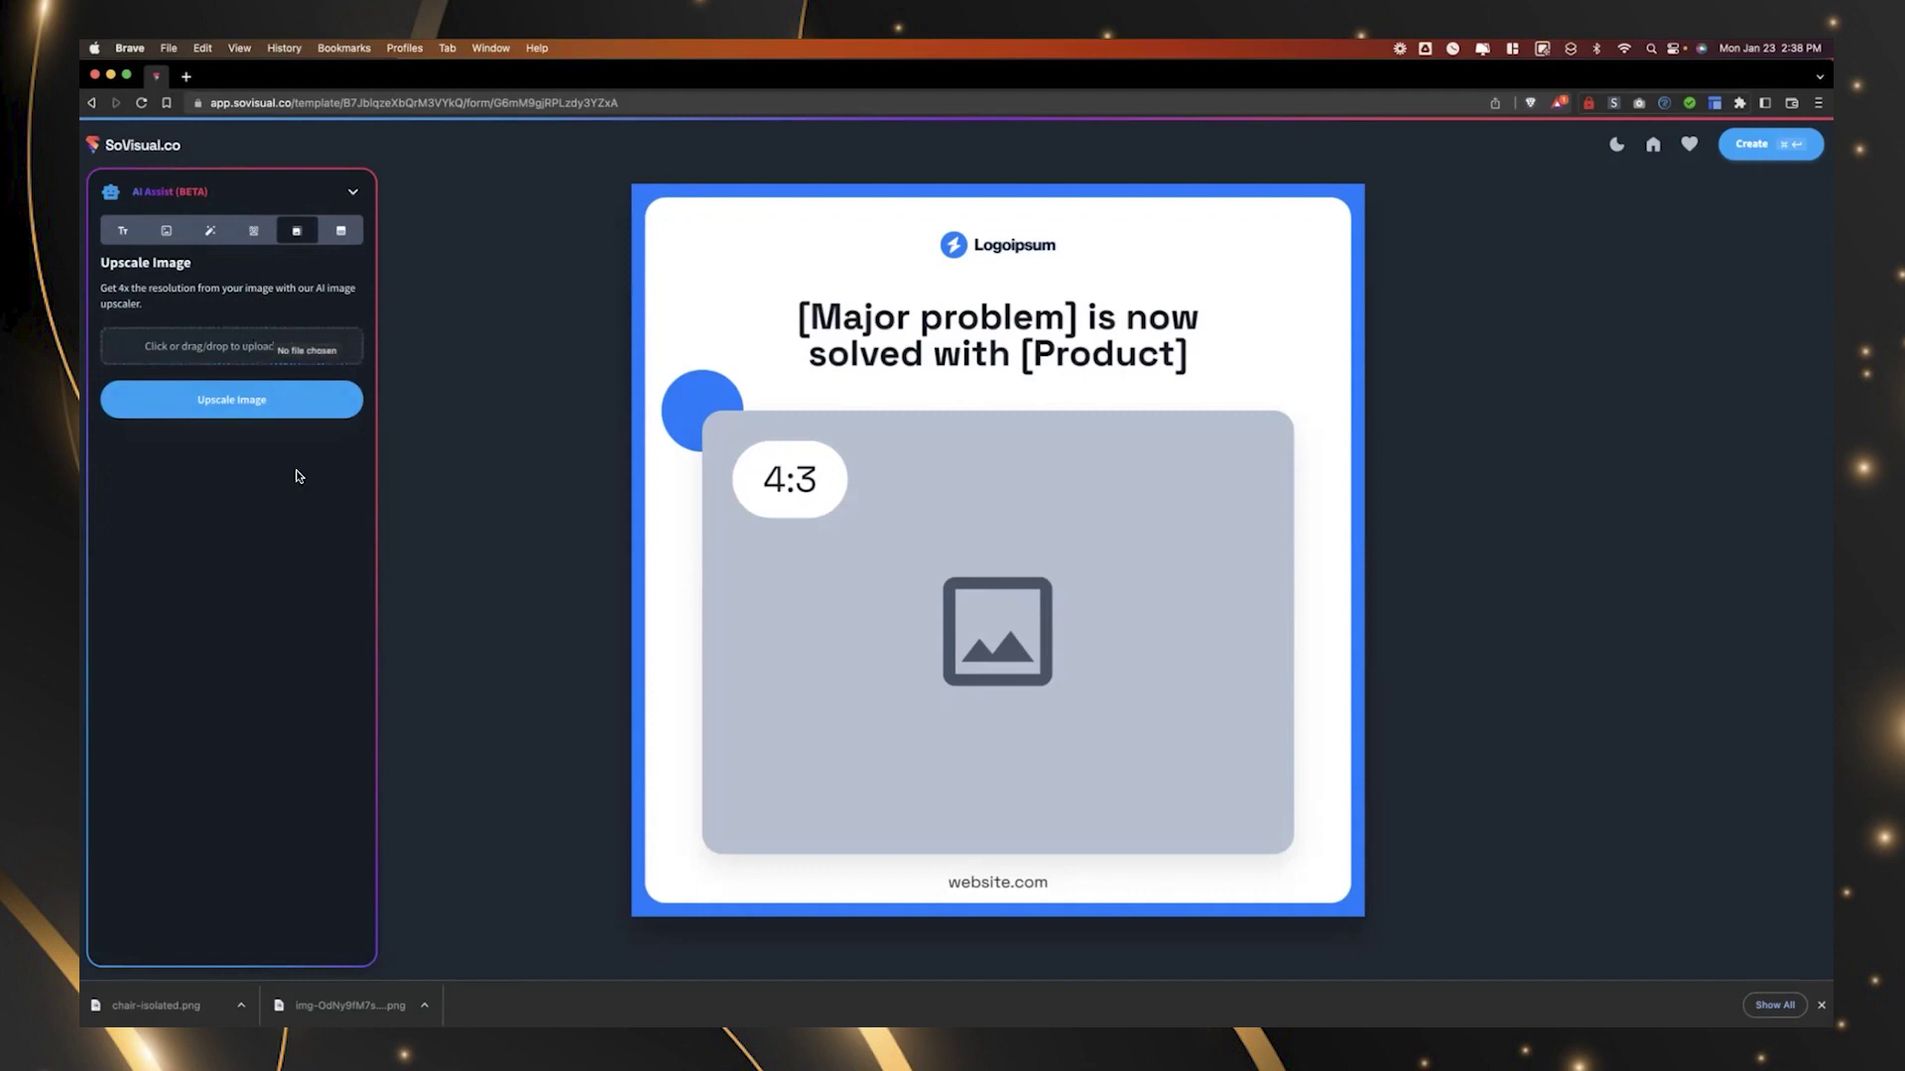
Switch to Finder and examine an enlarged preview of pink-hair-flip-small.jpg and its file information in the Downloads folder.
key(super+Tab)
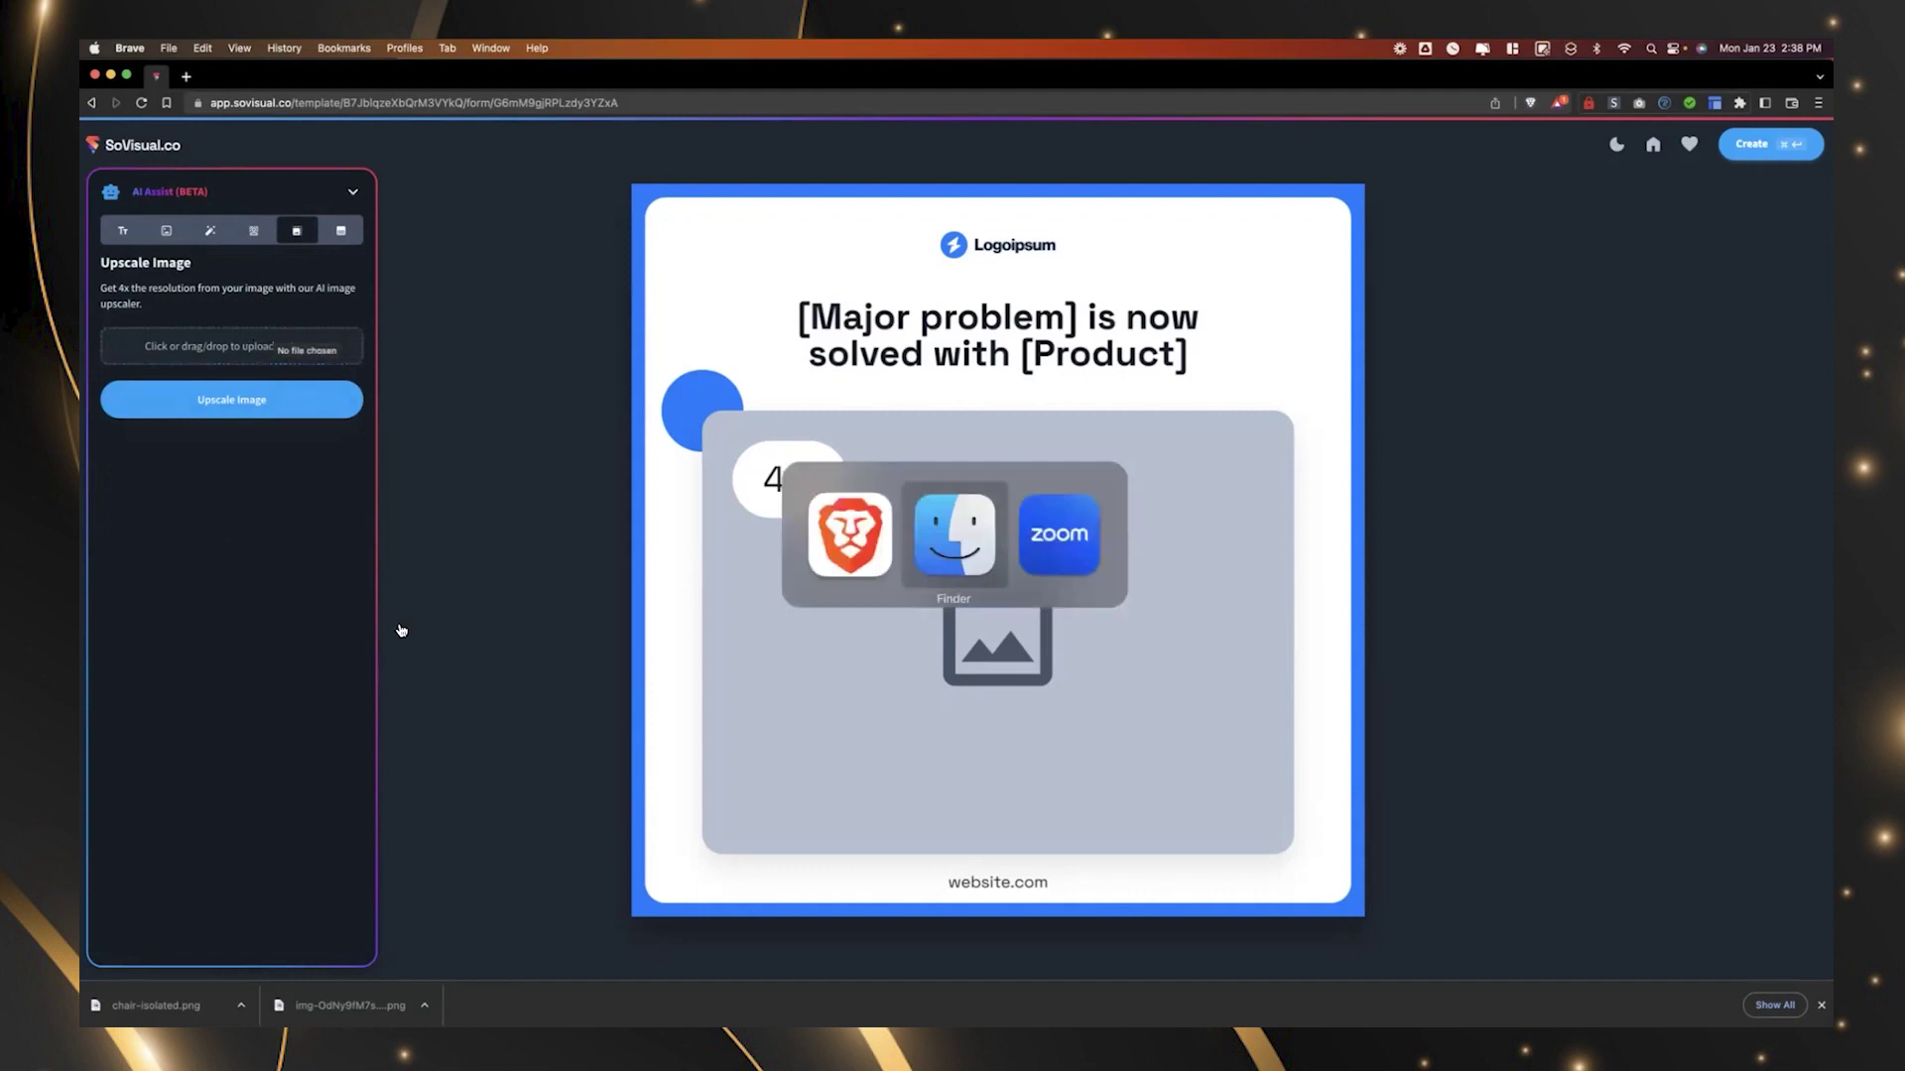
click(854, 554)
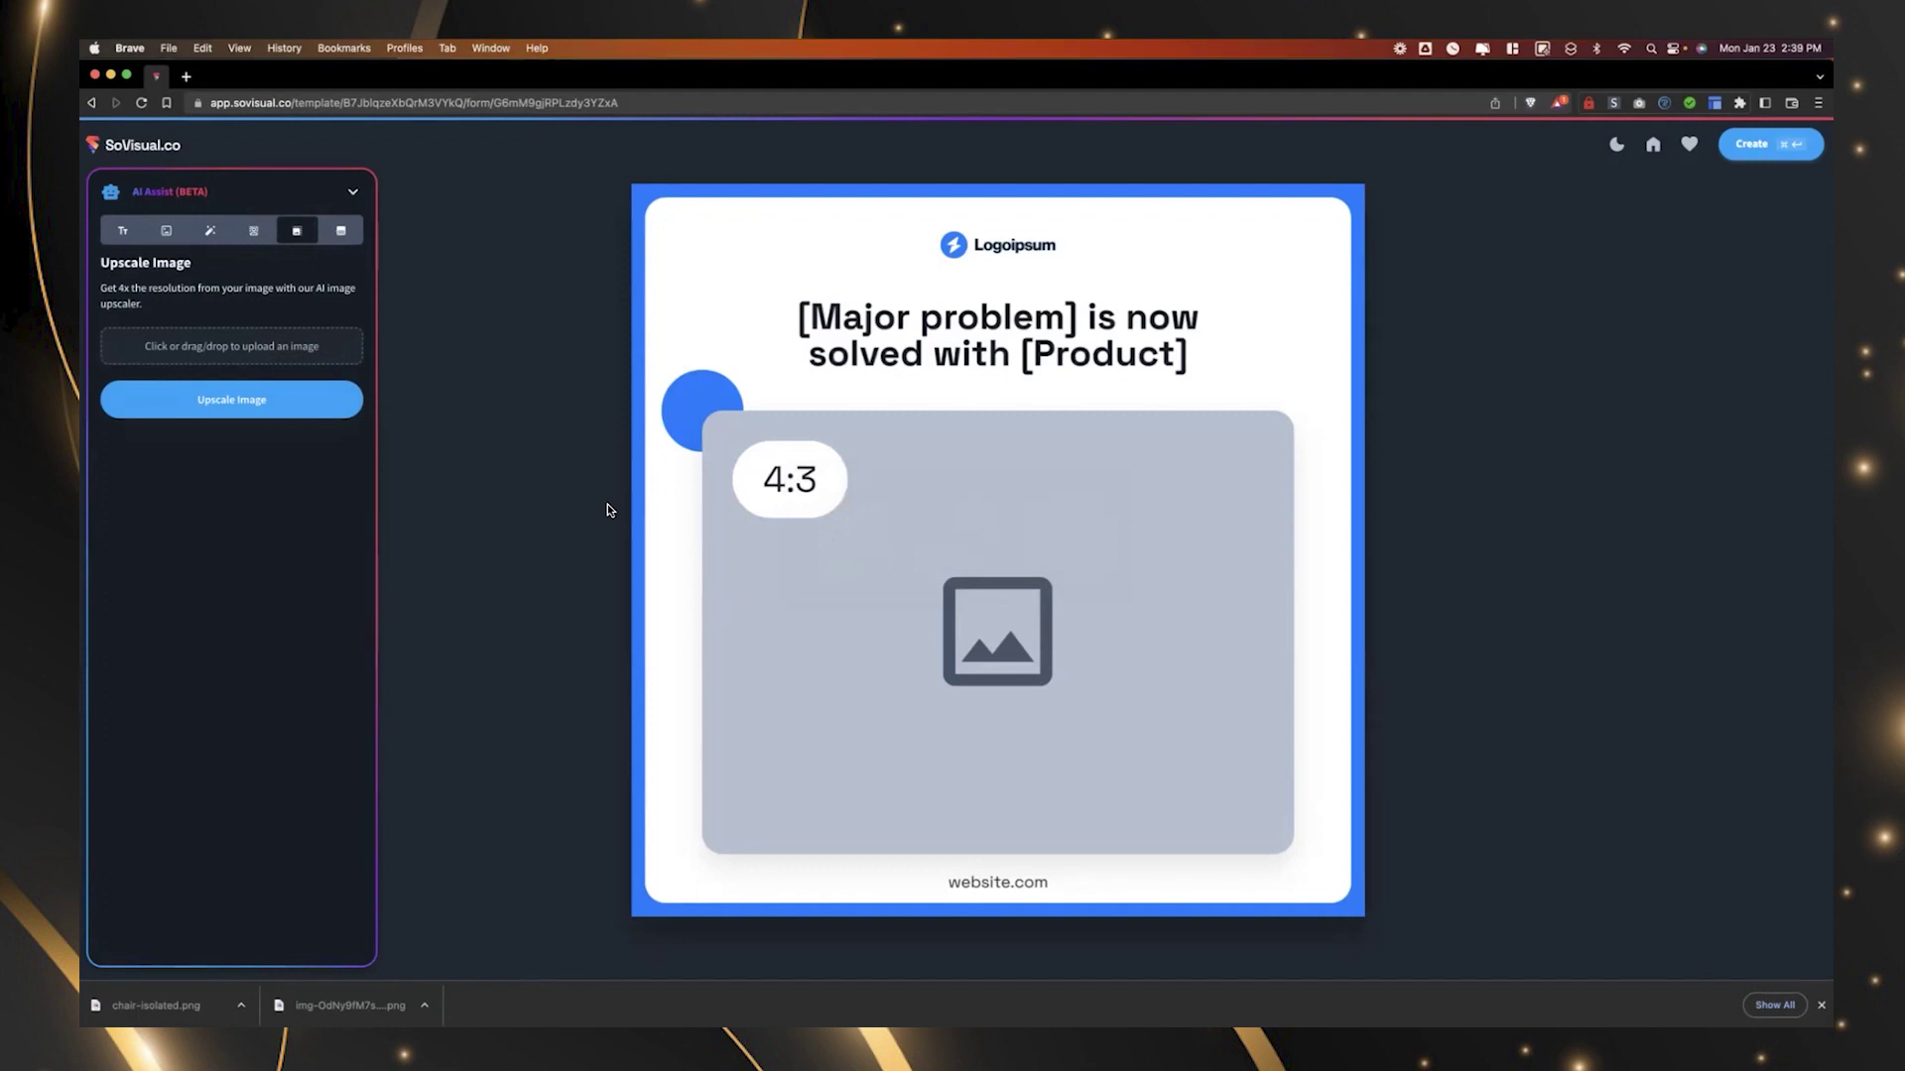
key(super+Tab)
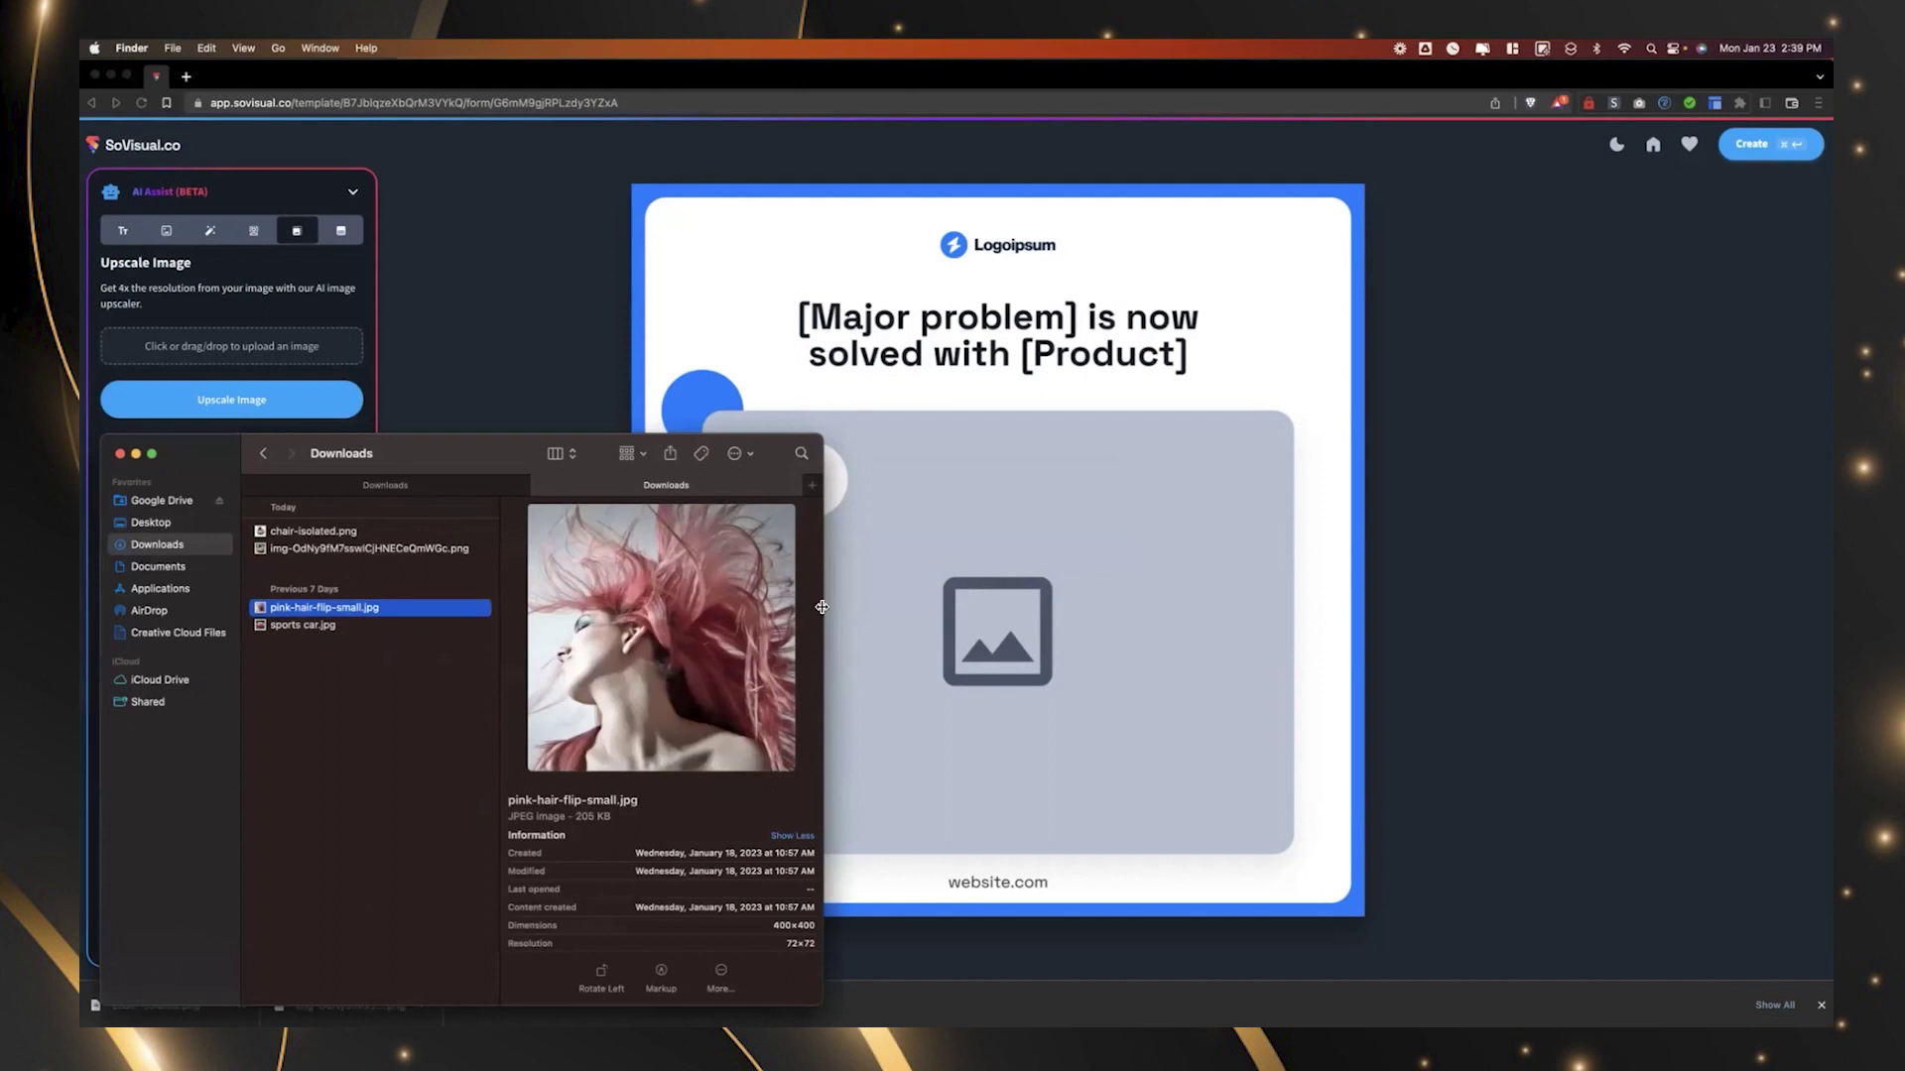
drag(821, 607, 1637, 575)
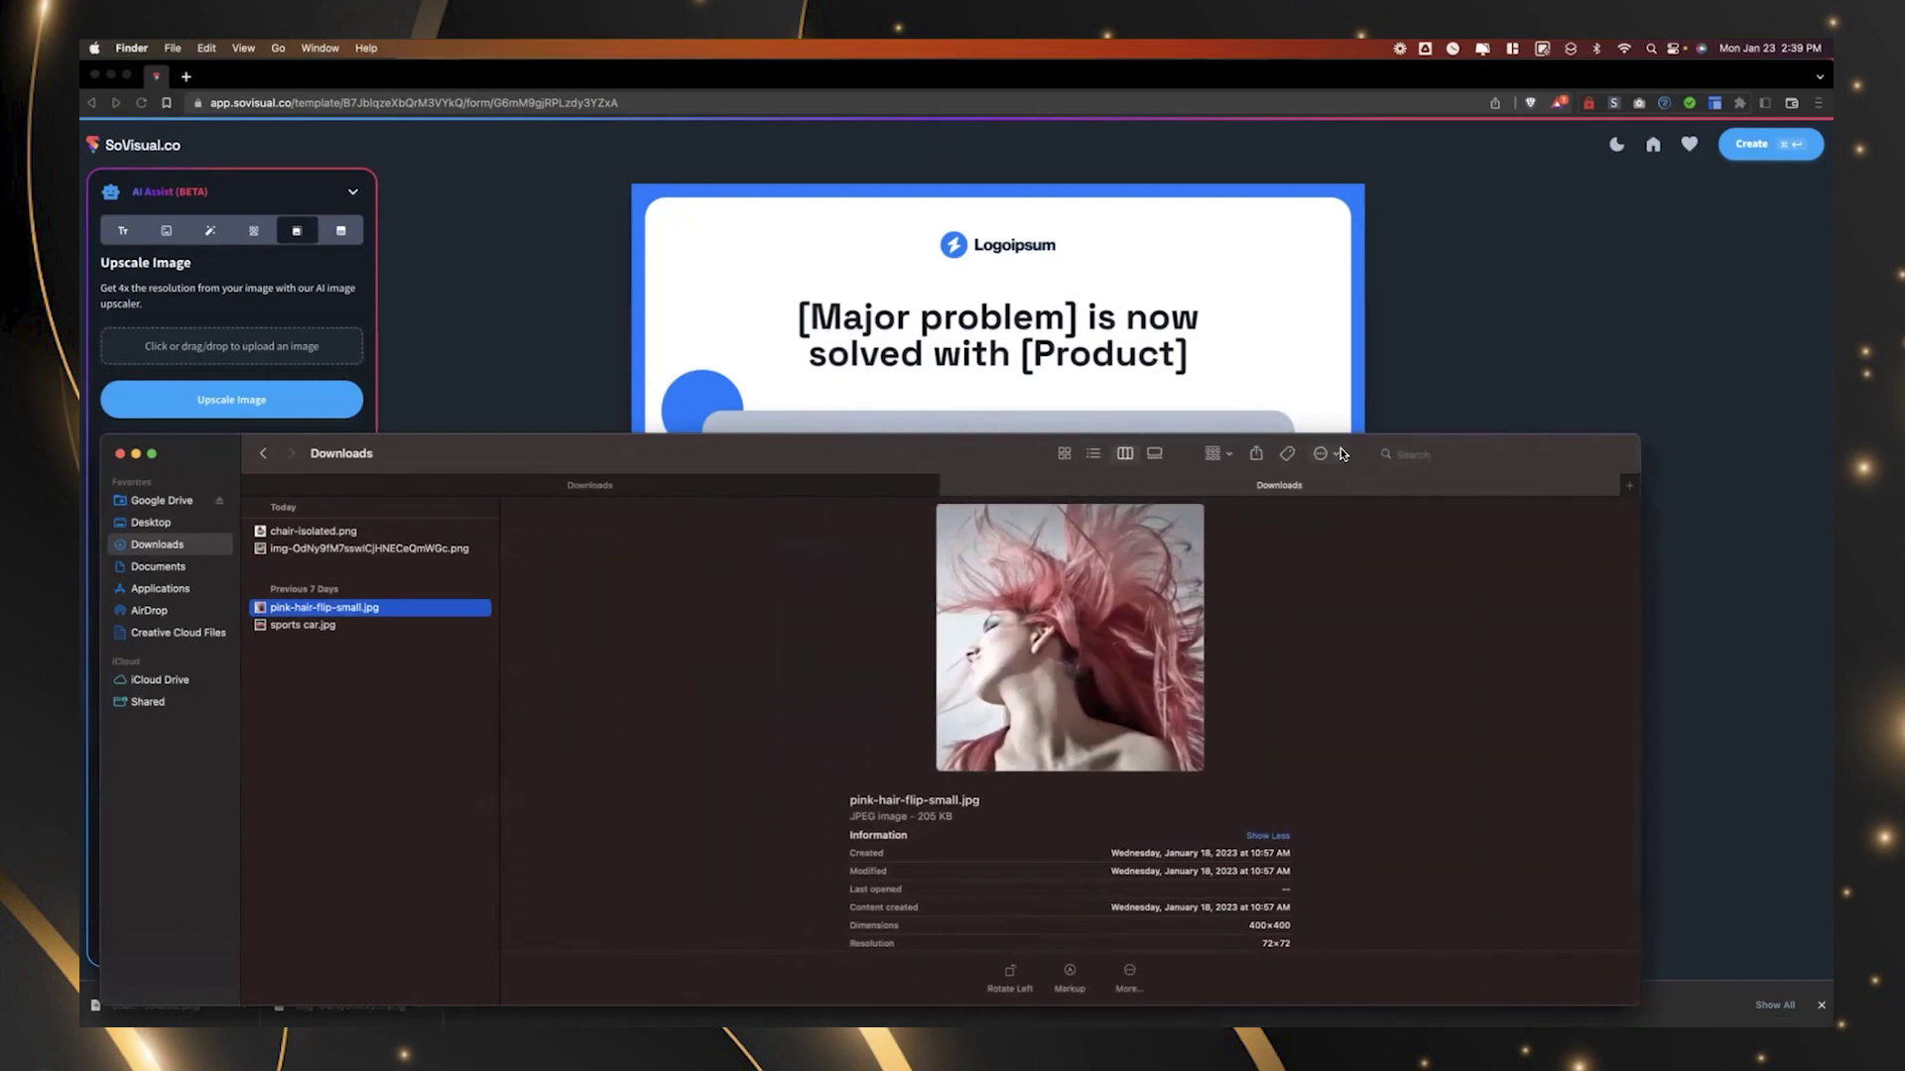
drag(1333, 435, 1246, 48)
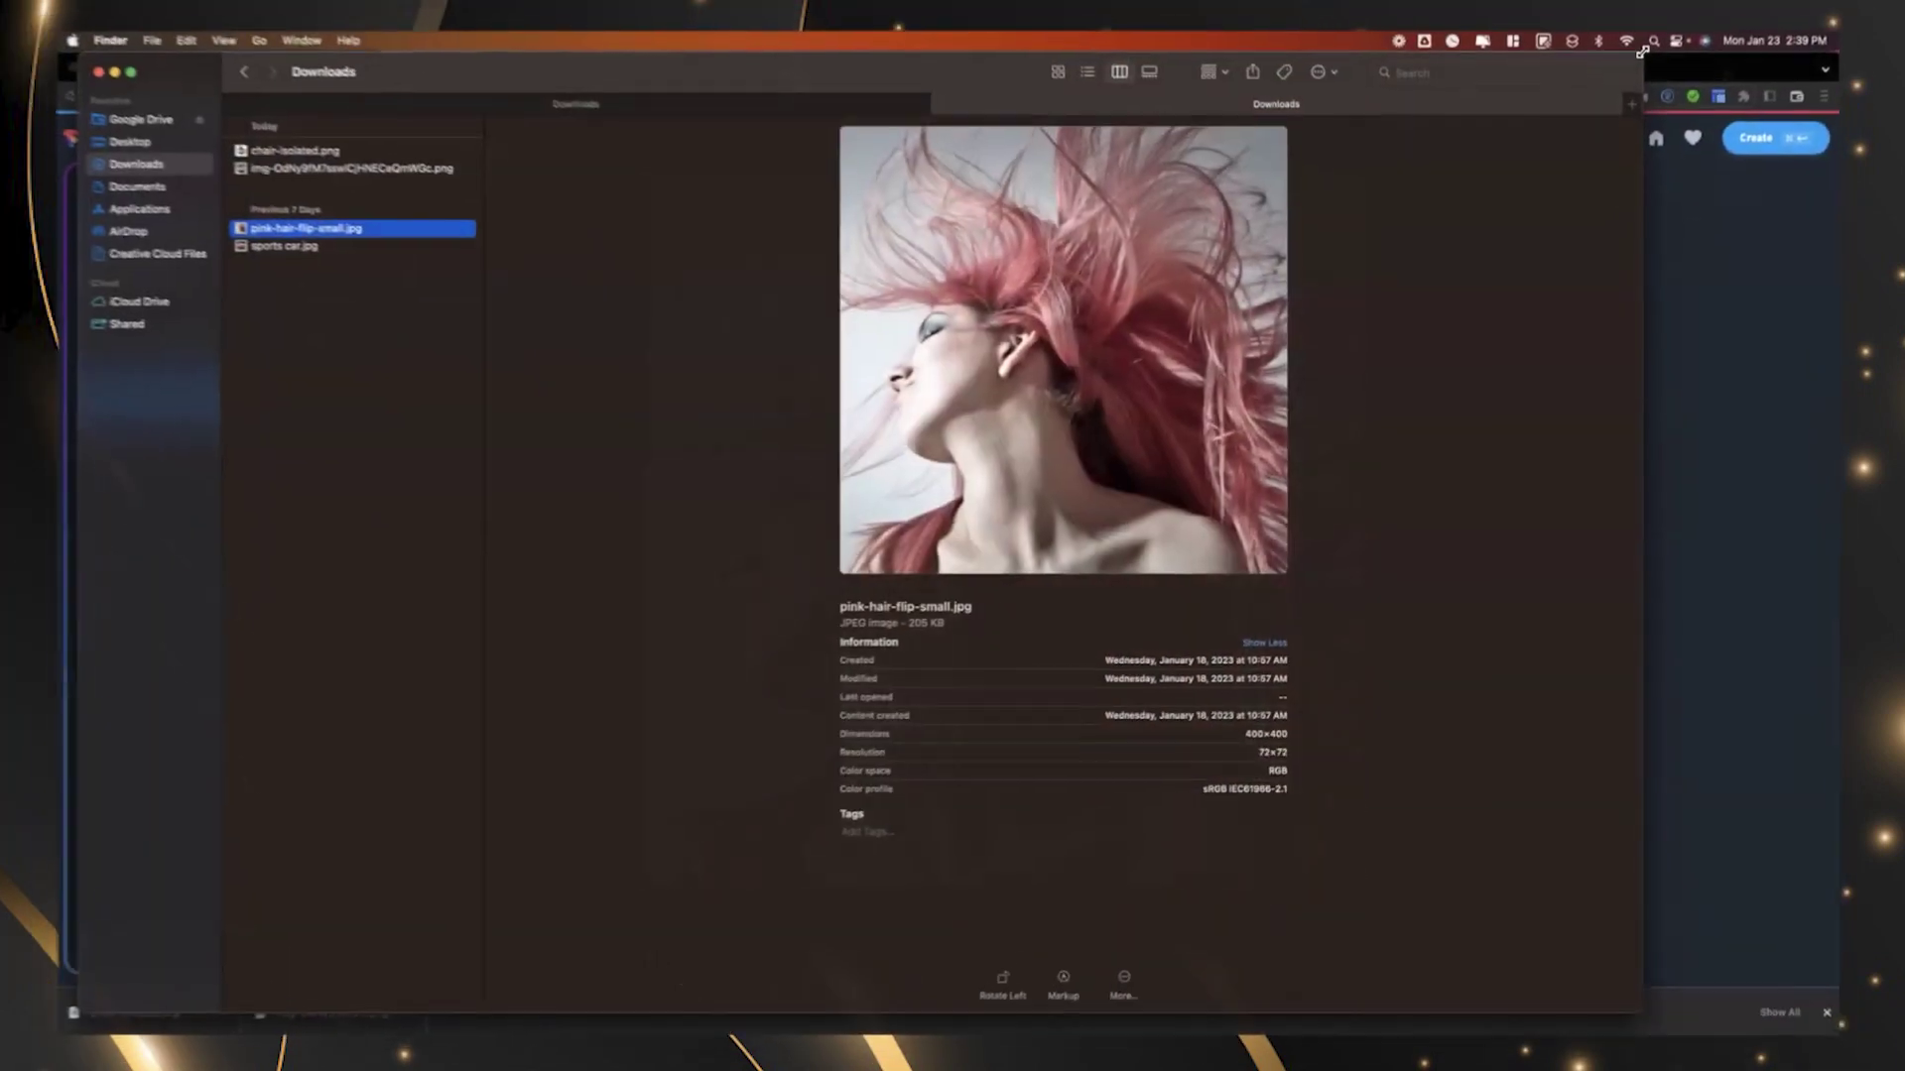
drag(1446, 177, 772, 605)
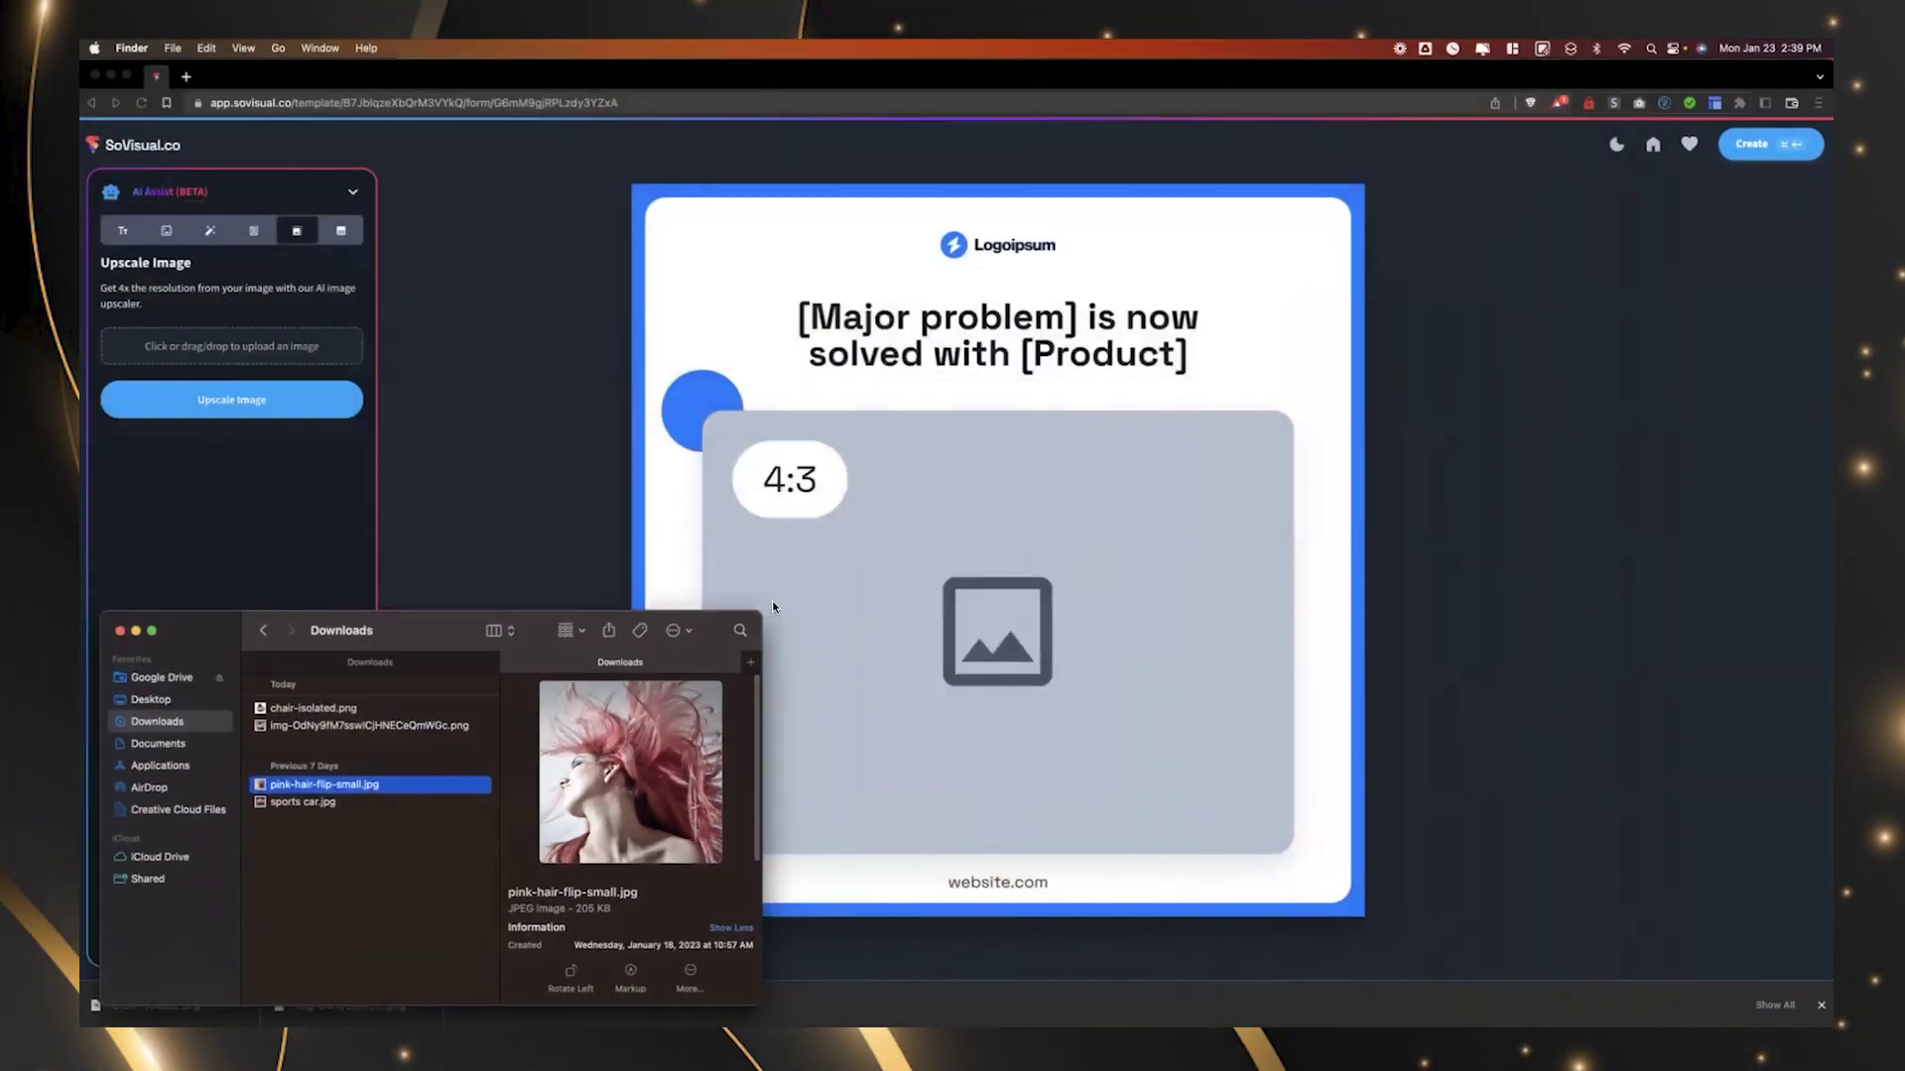
Upload pink-hair-flip-small.jpg to the Upscale Image tool and upscale it.
drag(308, 785, 236, 354)
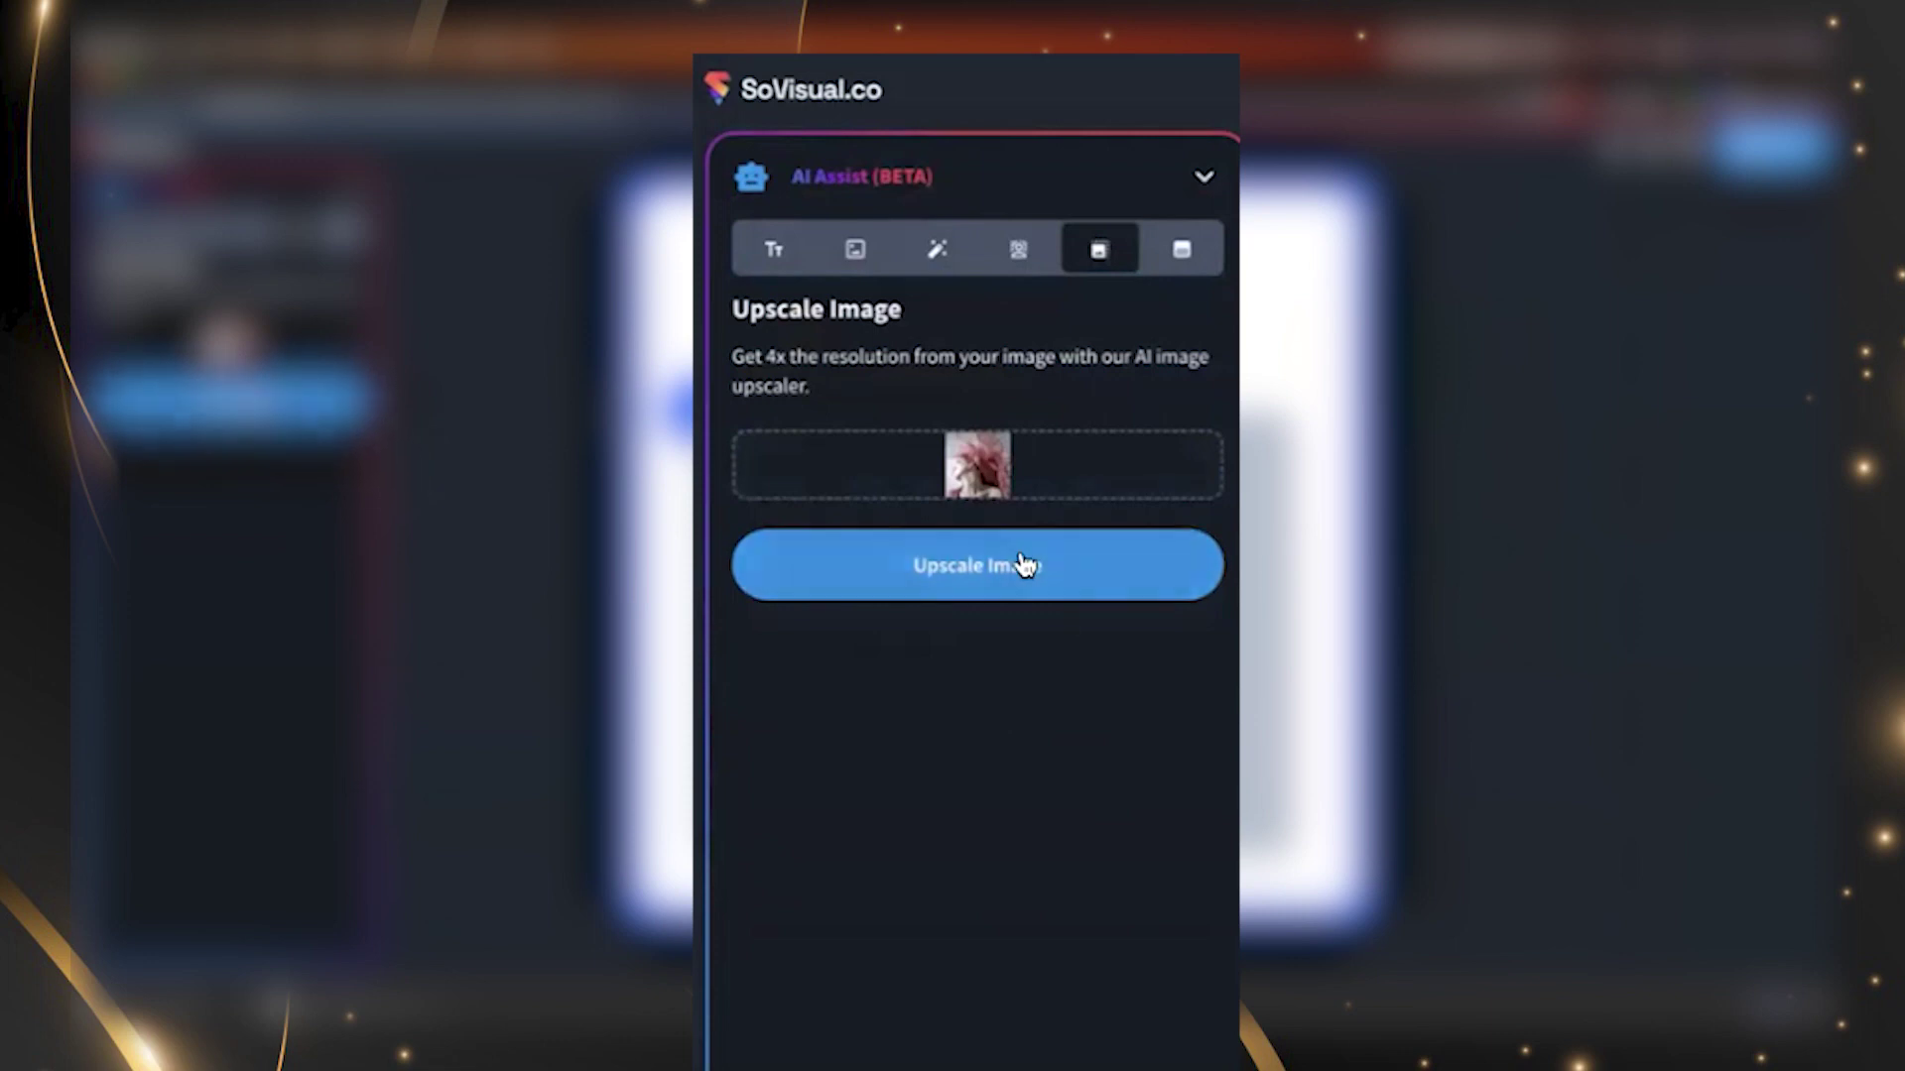
click(1018, 568)
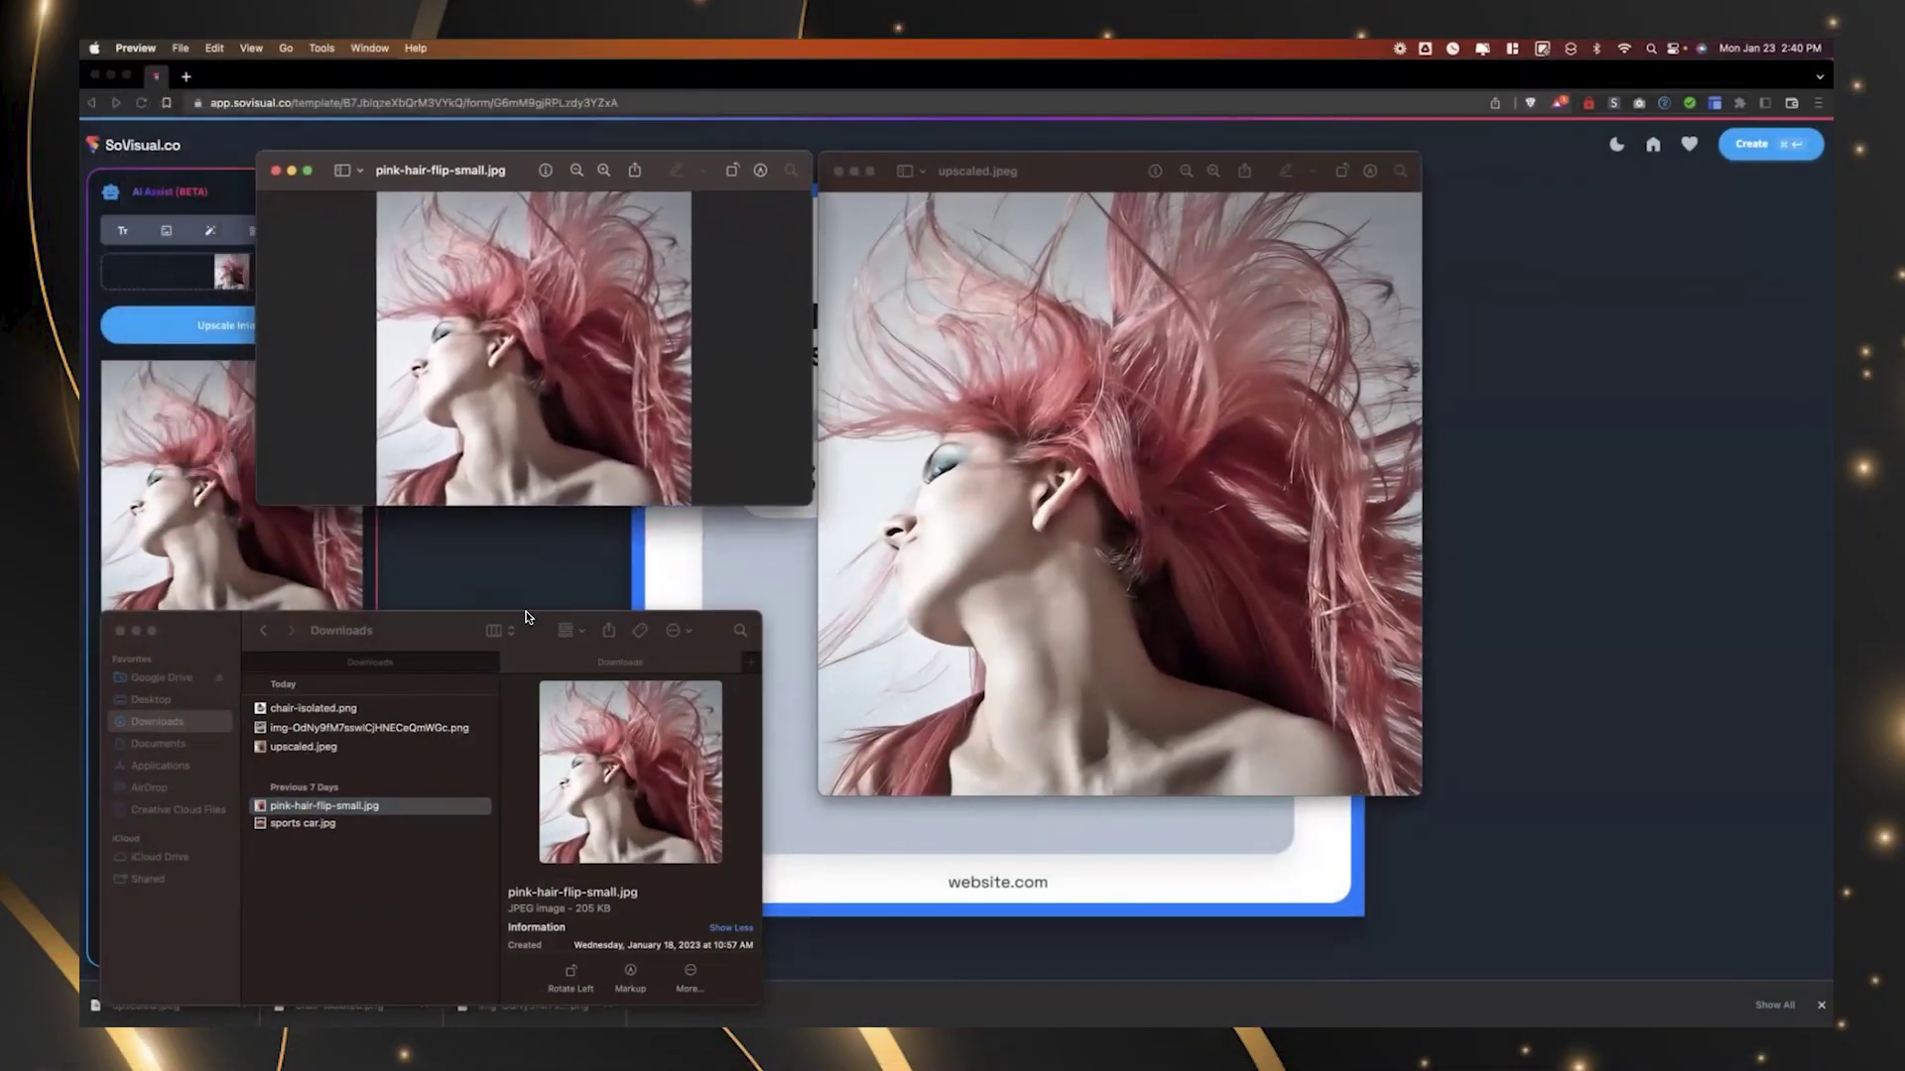
Compare the ear and hair detail of pink-hair-flip-small.jpg and upscaled.jpeg at high magnification in Preview, and close both images.
click(1076, 185)
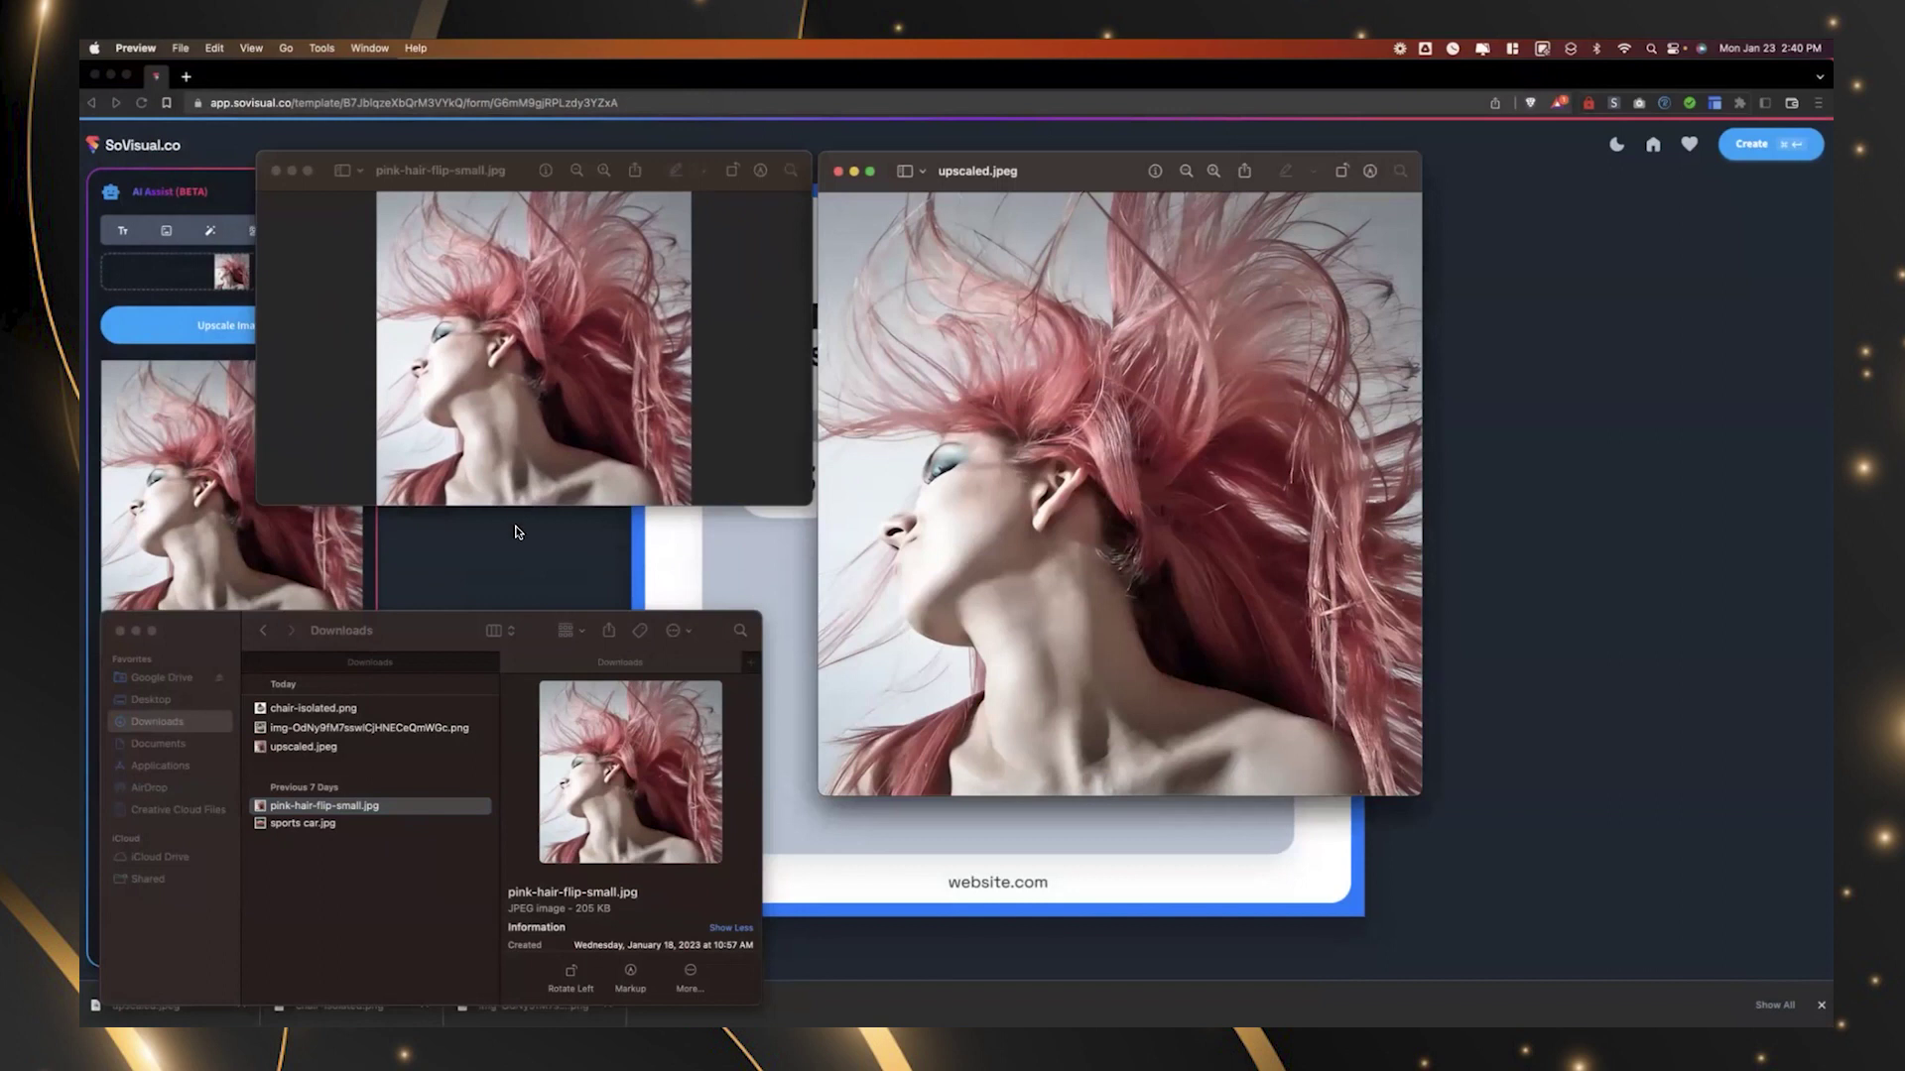
click(484, 166)
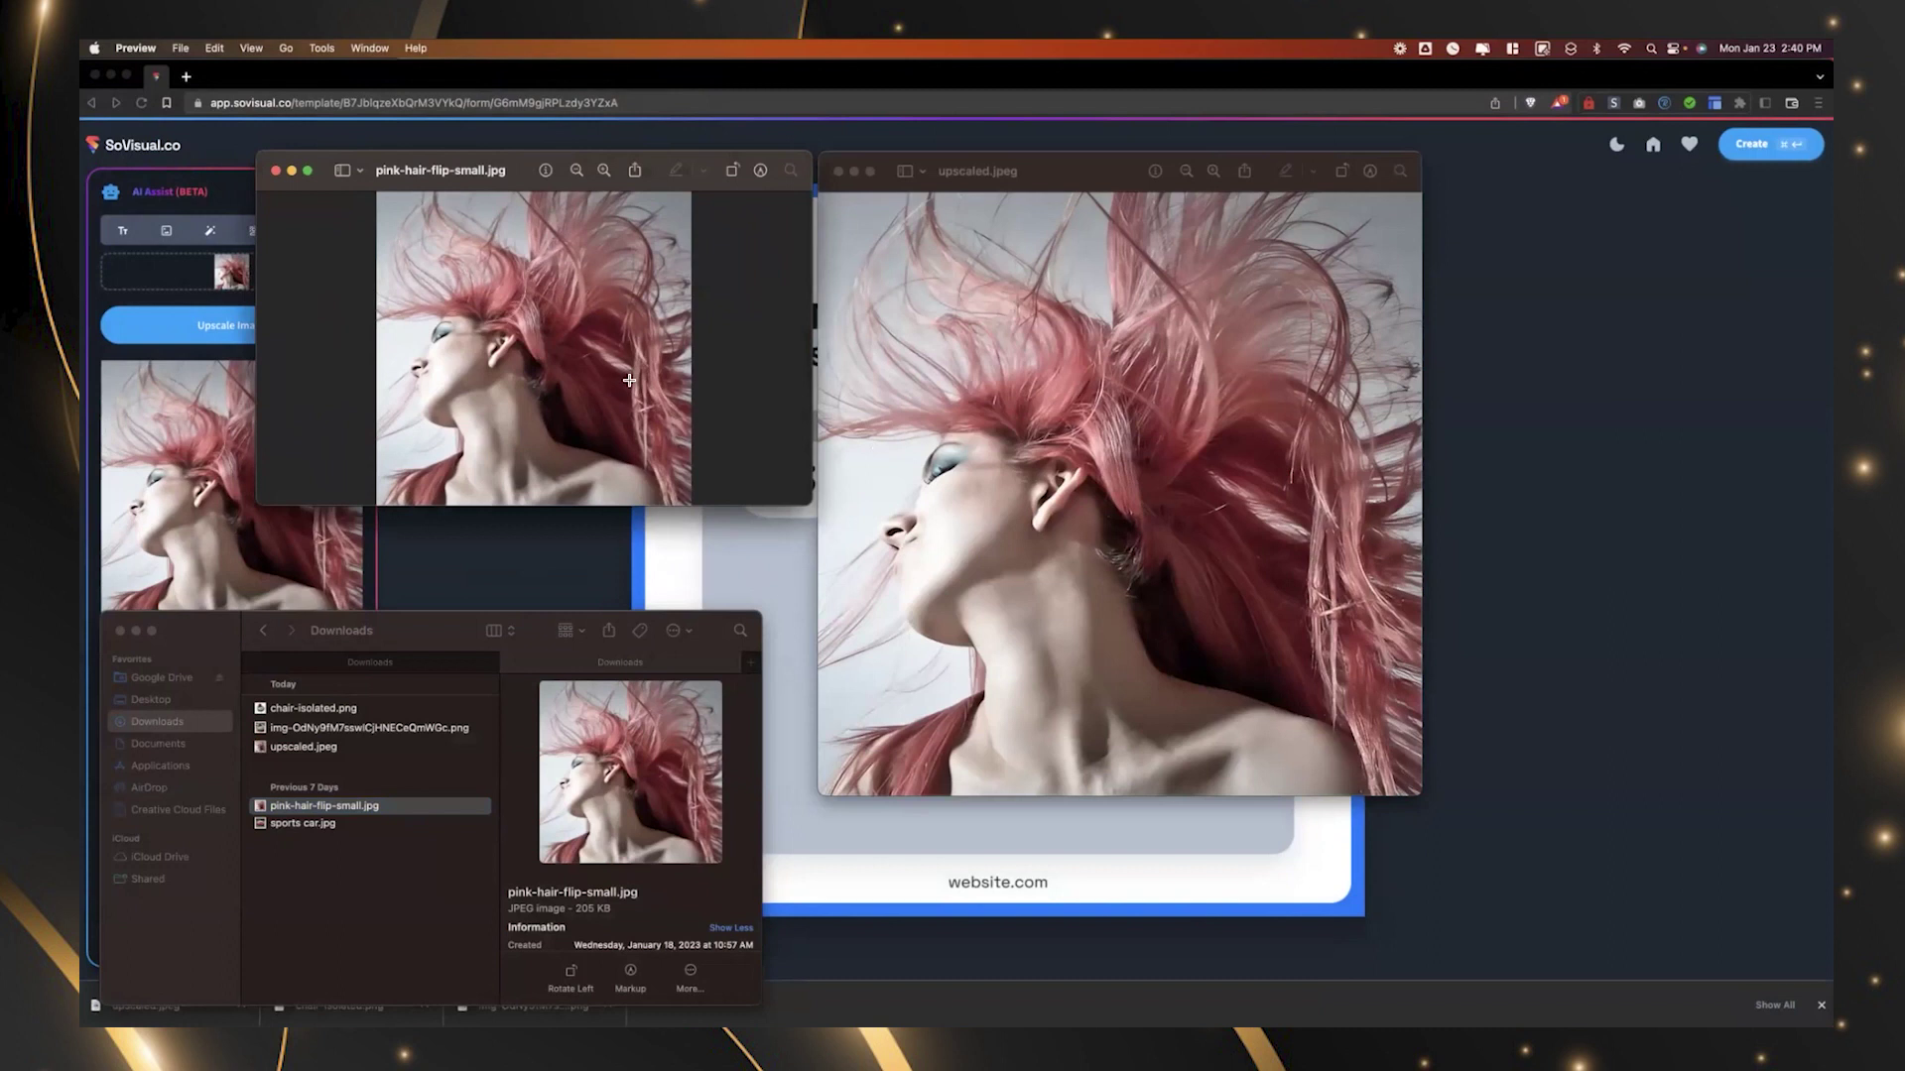
click(605, 169)
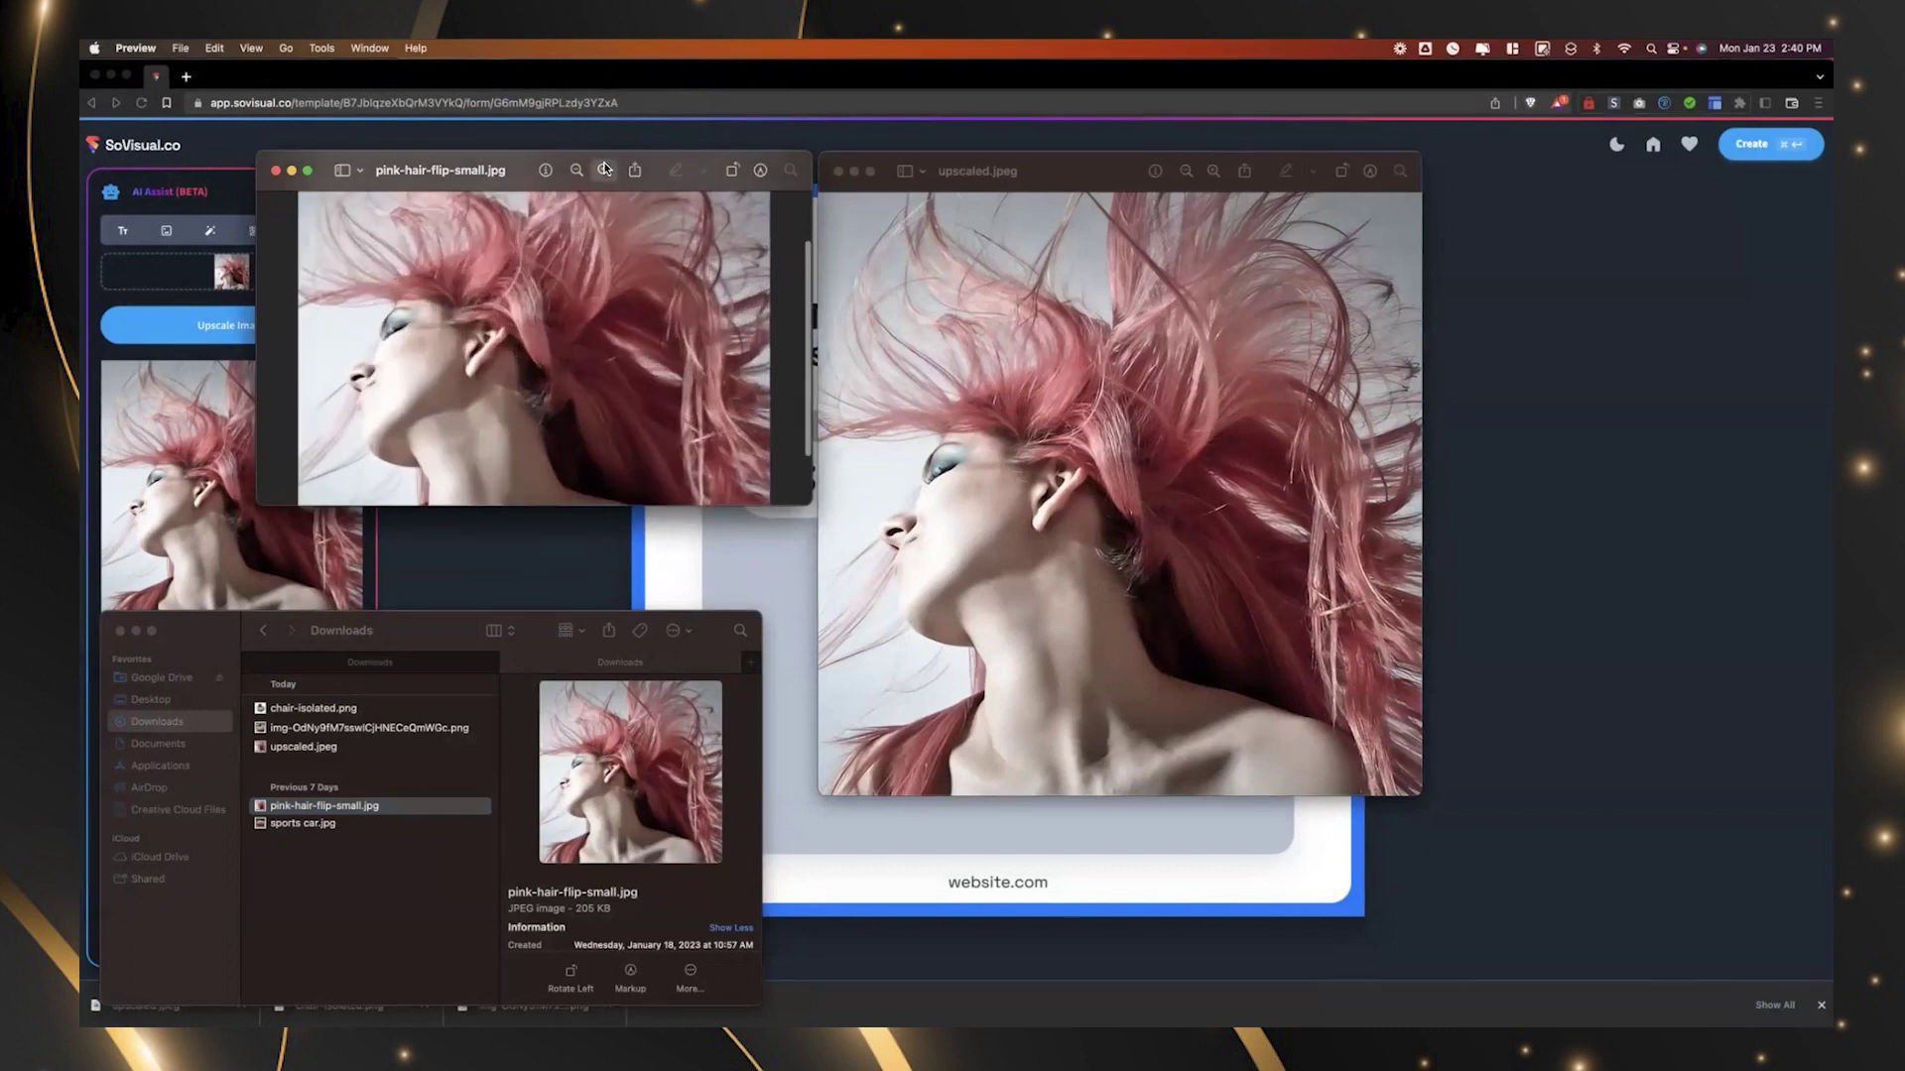
click(605, 168)
click(605, 168)
click(605, 169)
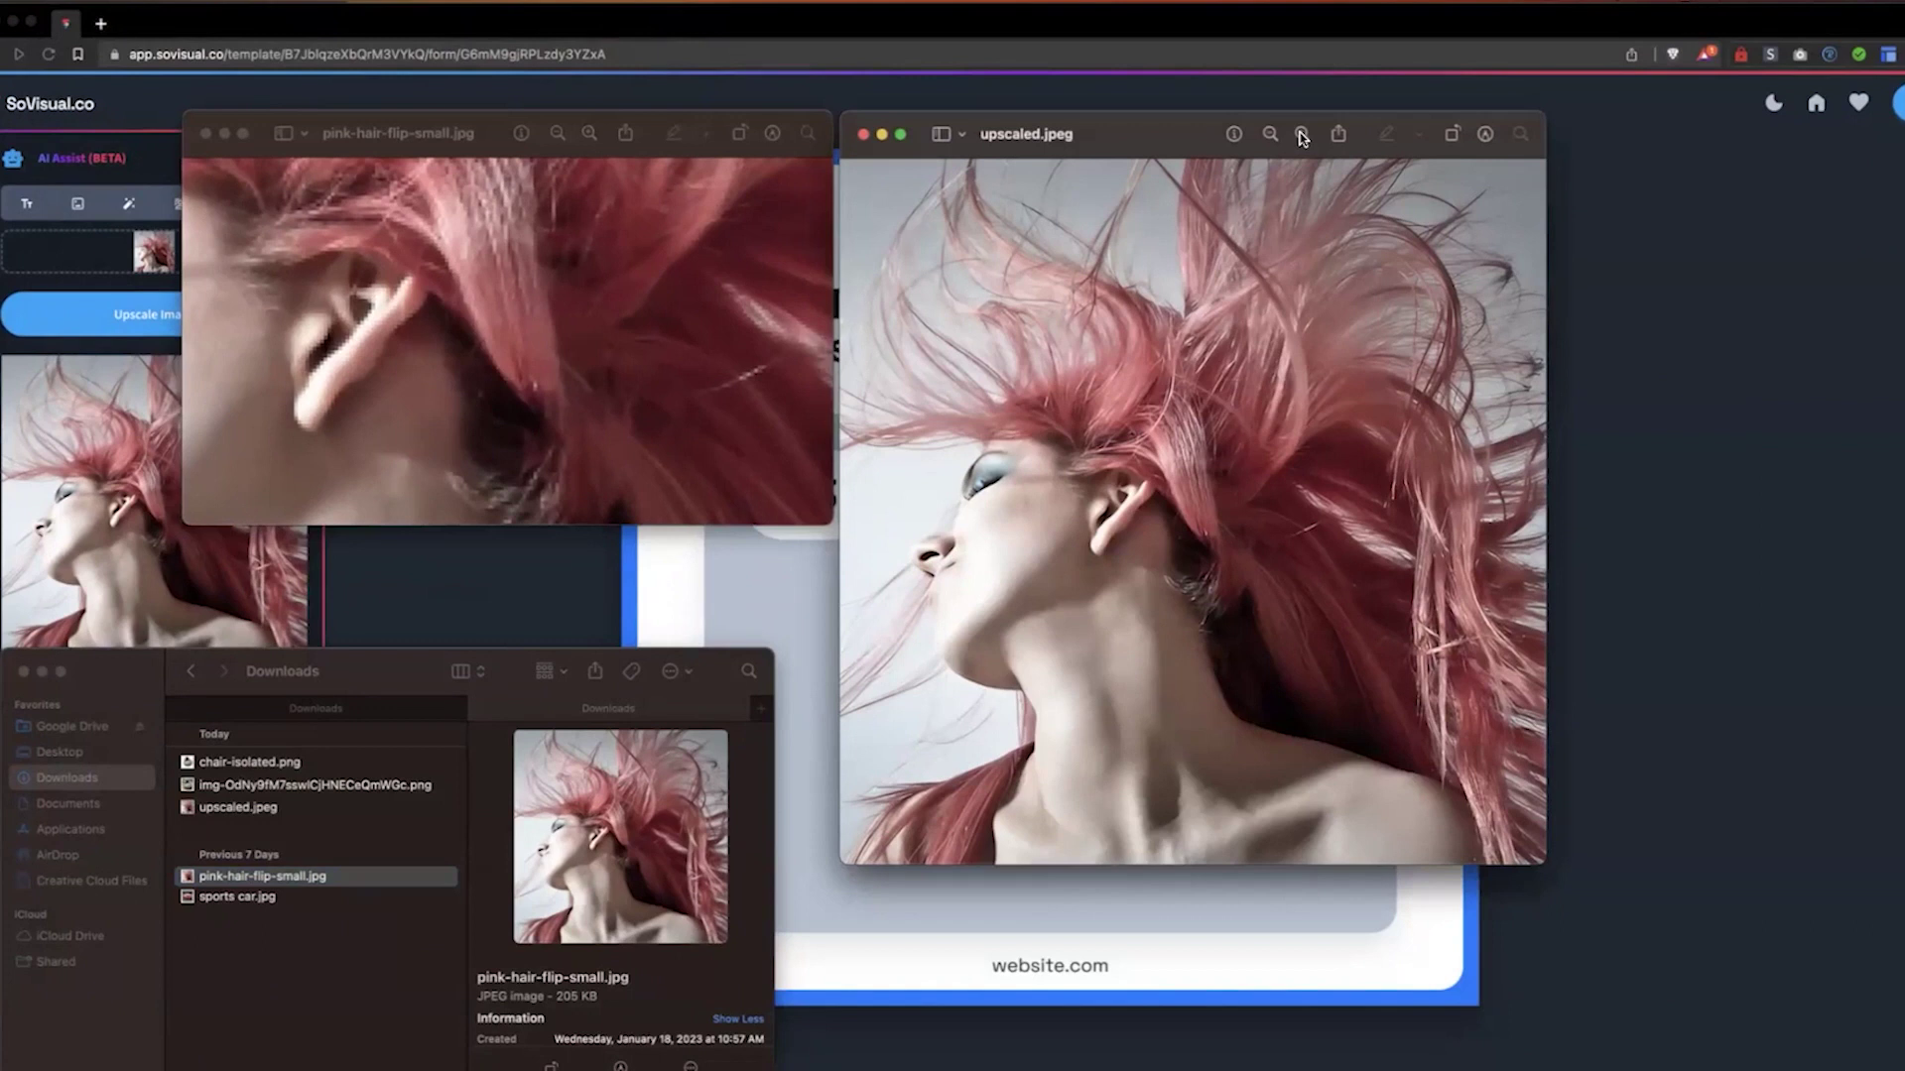
click(1212, 172)
click(1434, 117)
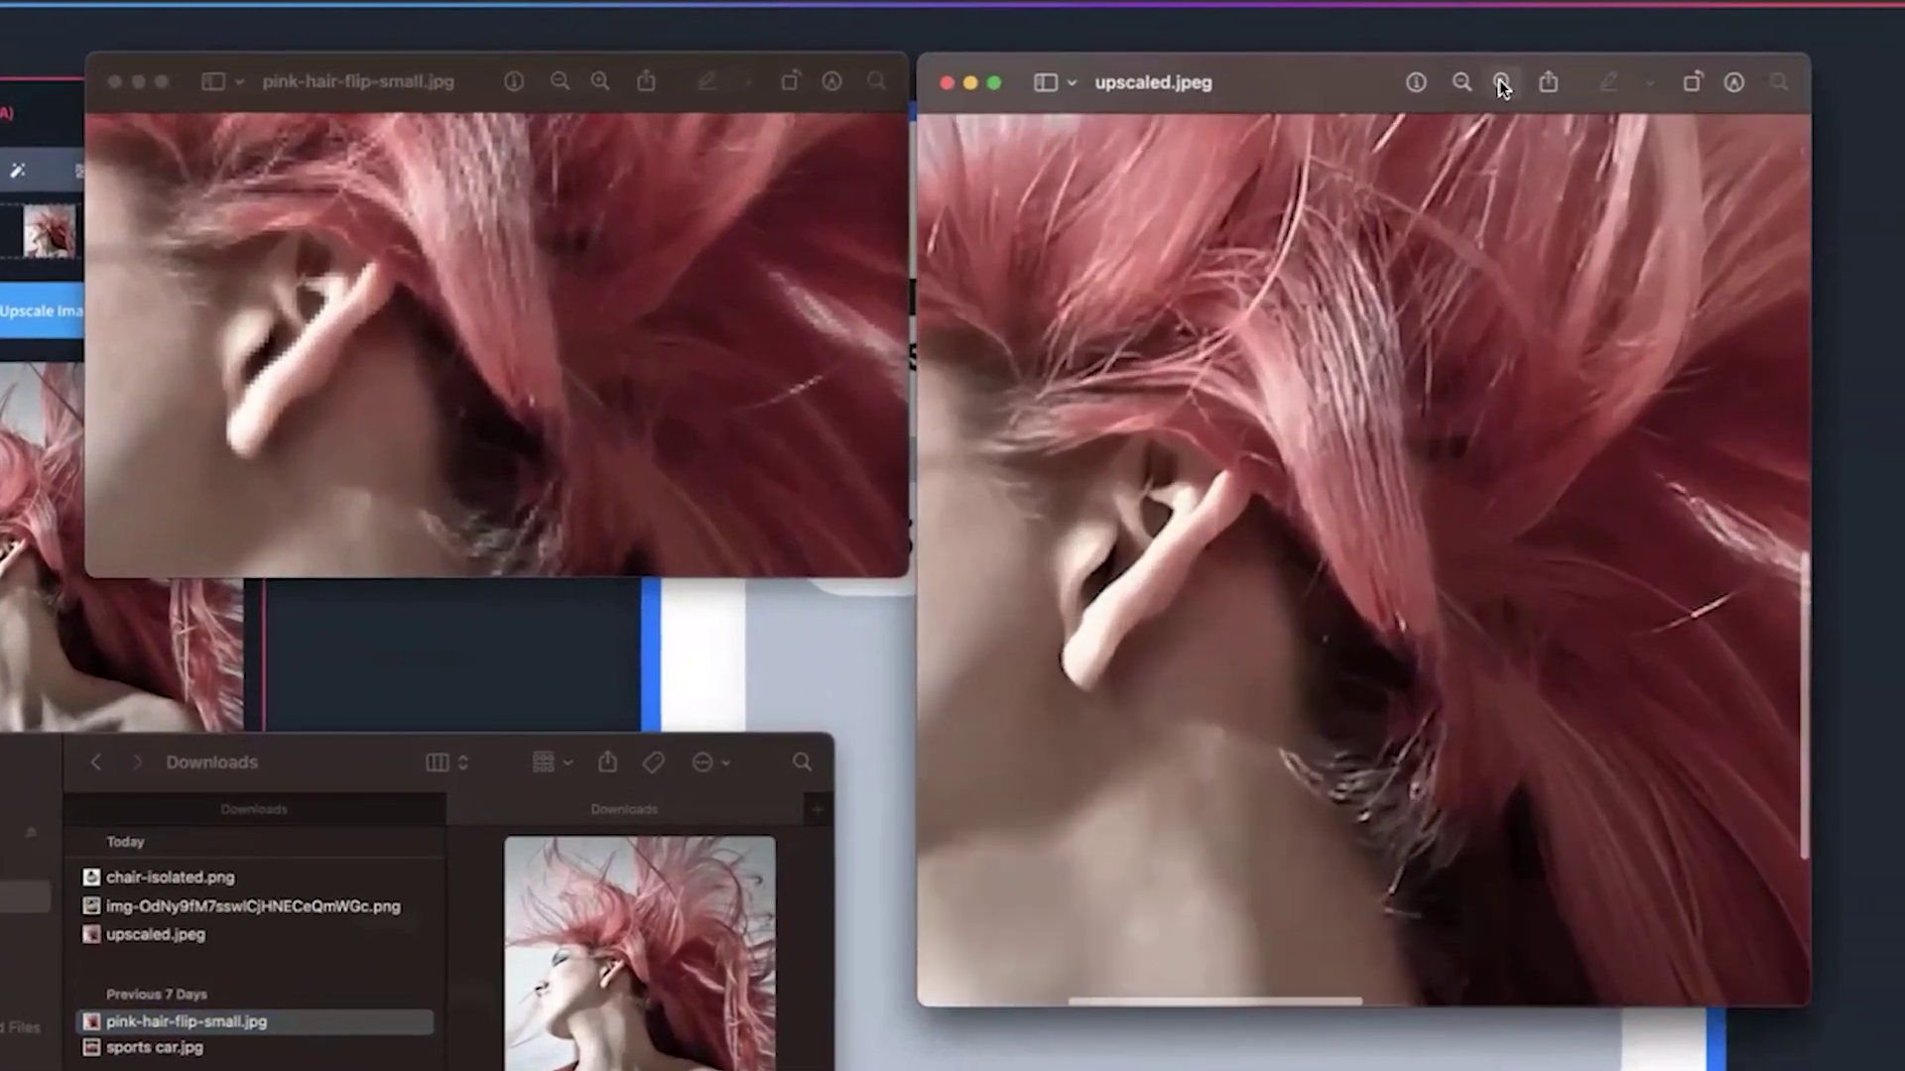
click(1433, 117)
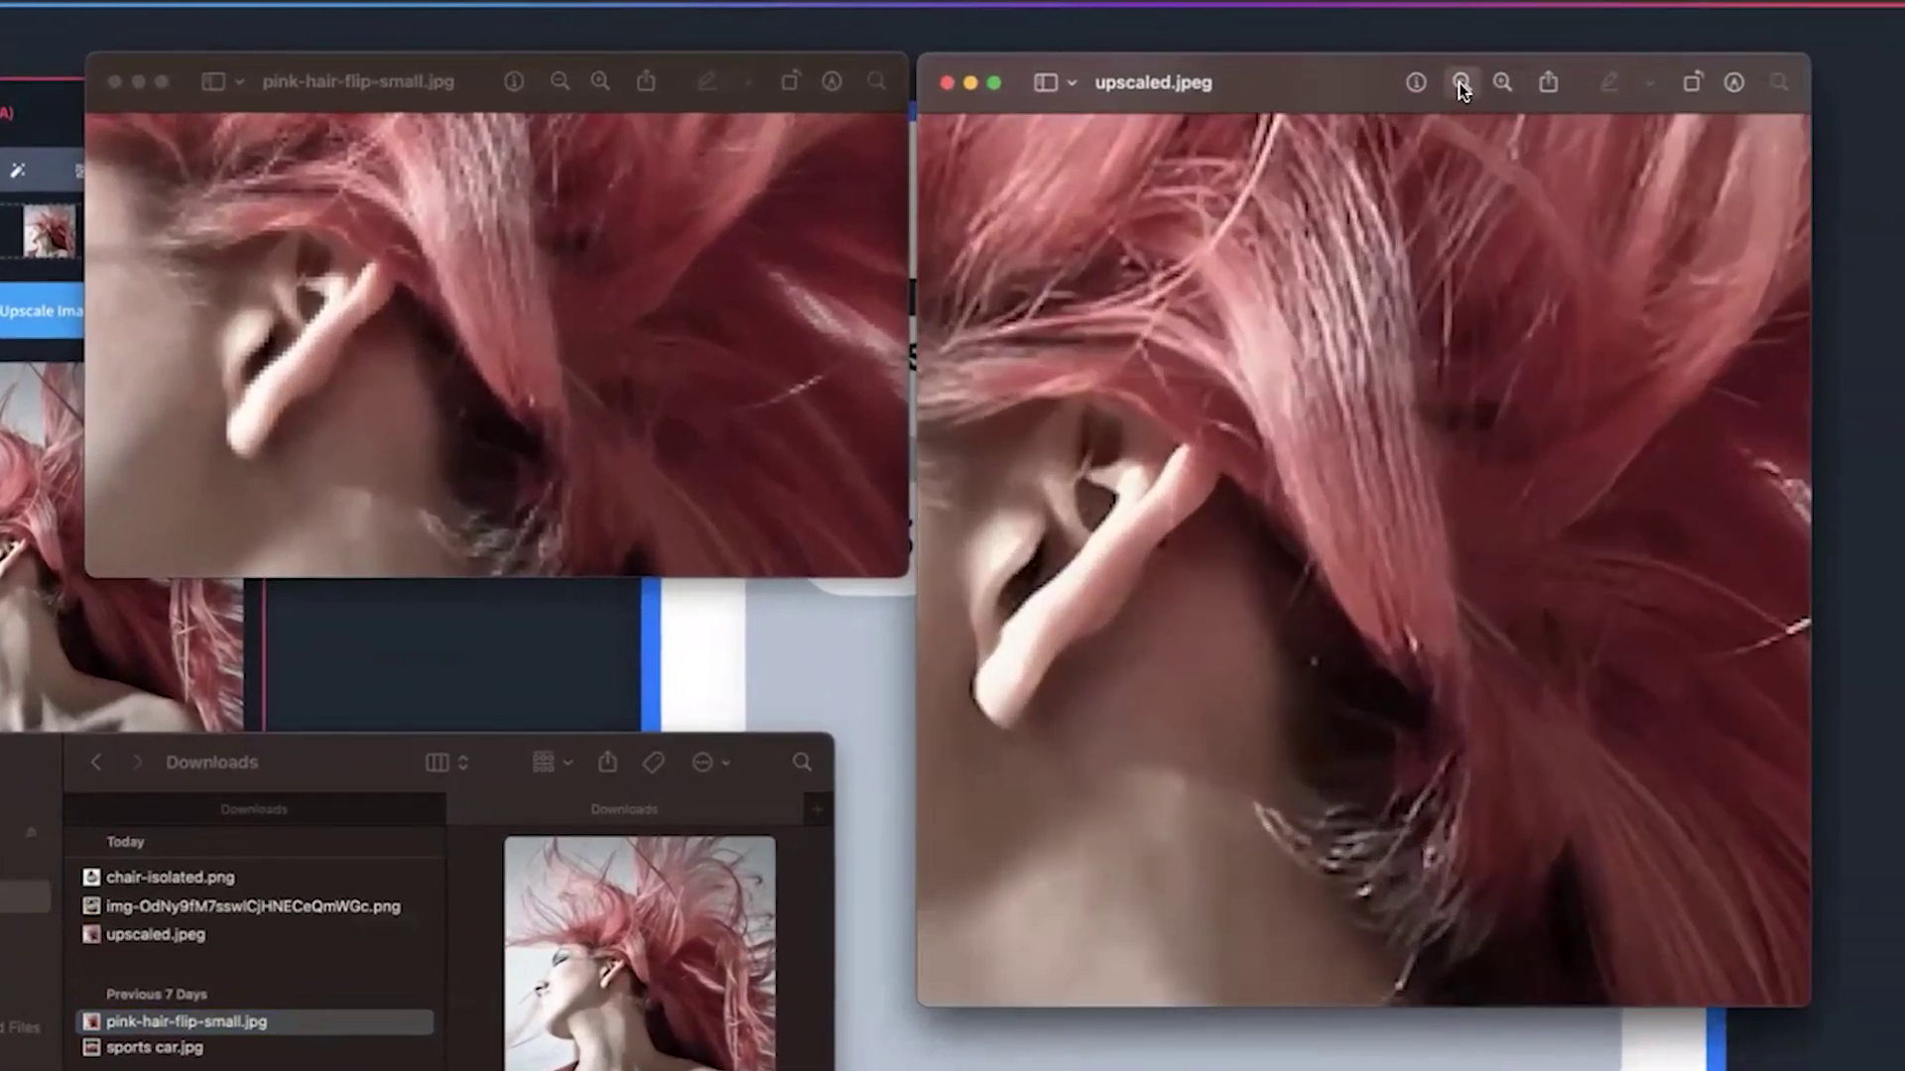
click(1460, 82)
click(1460, 82)
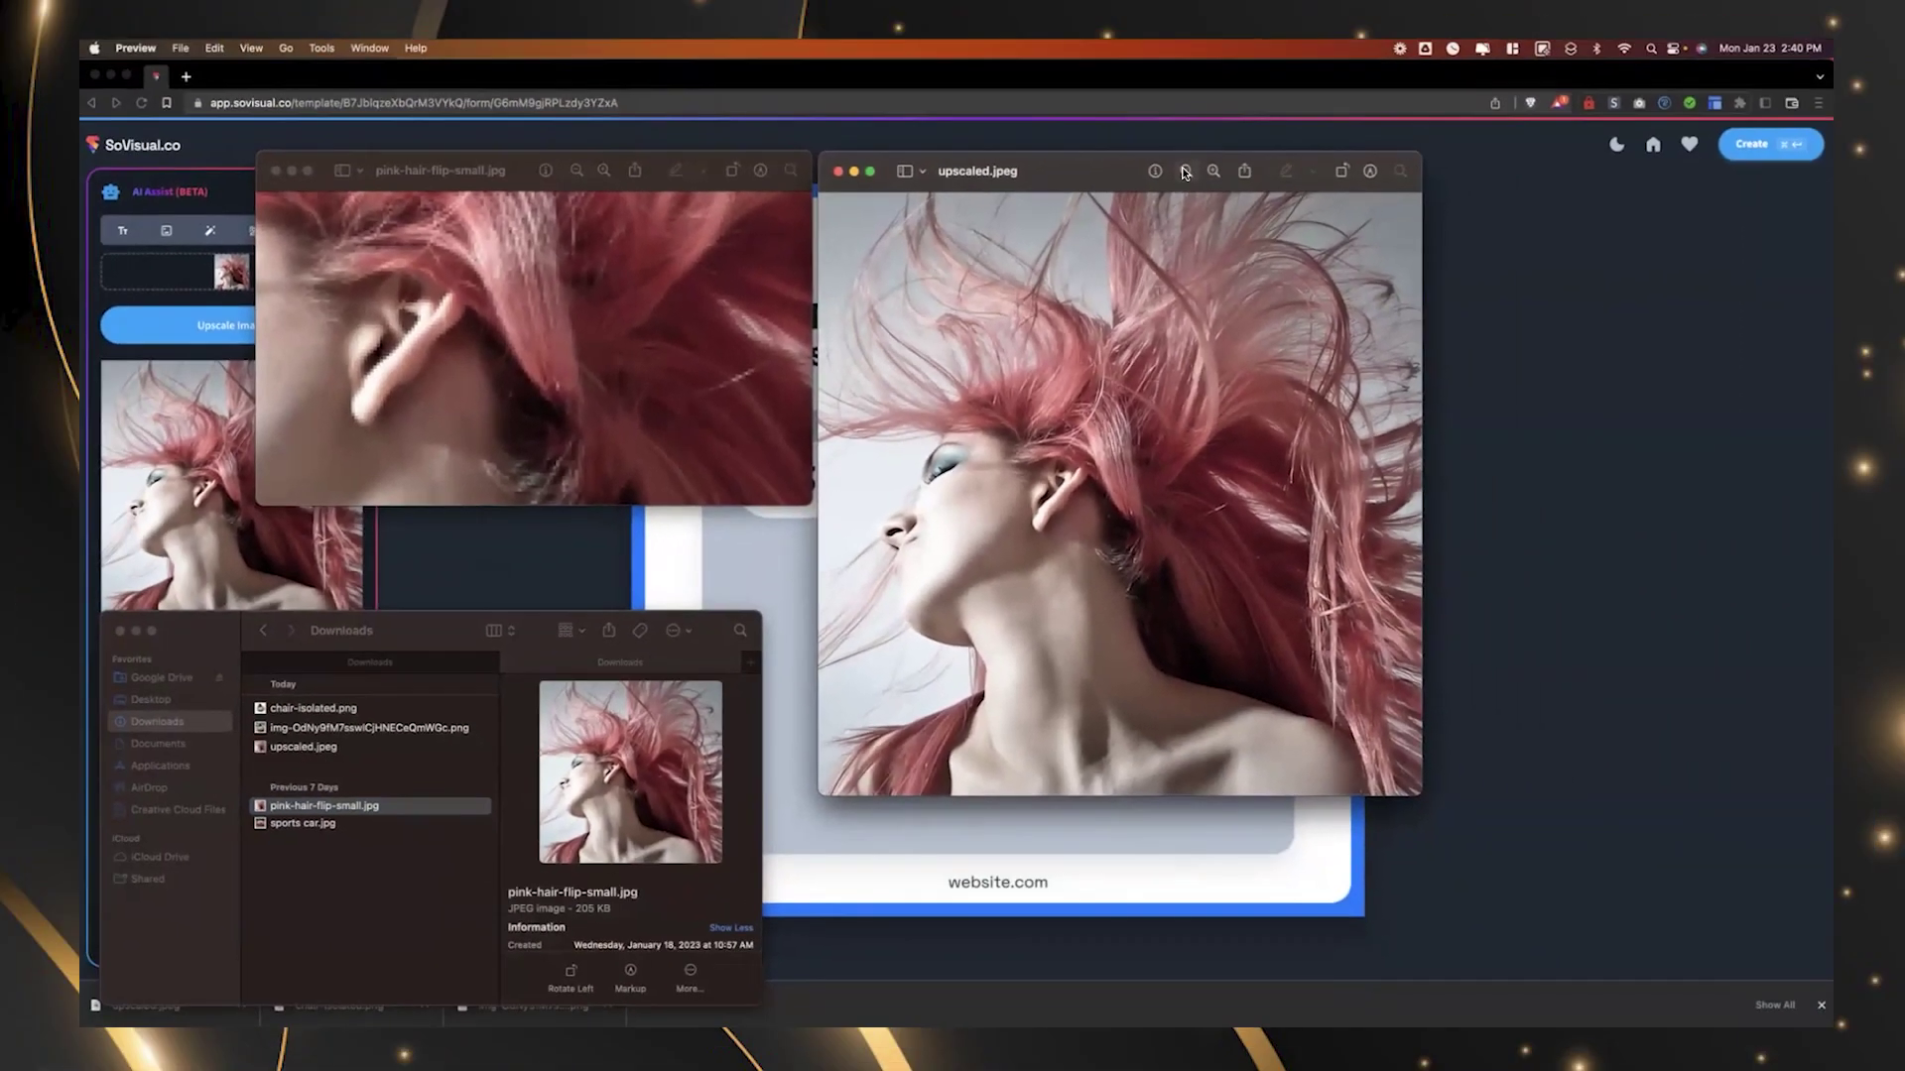
click(838, 173)
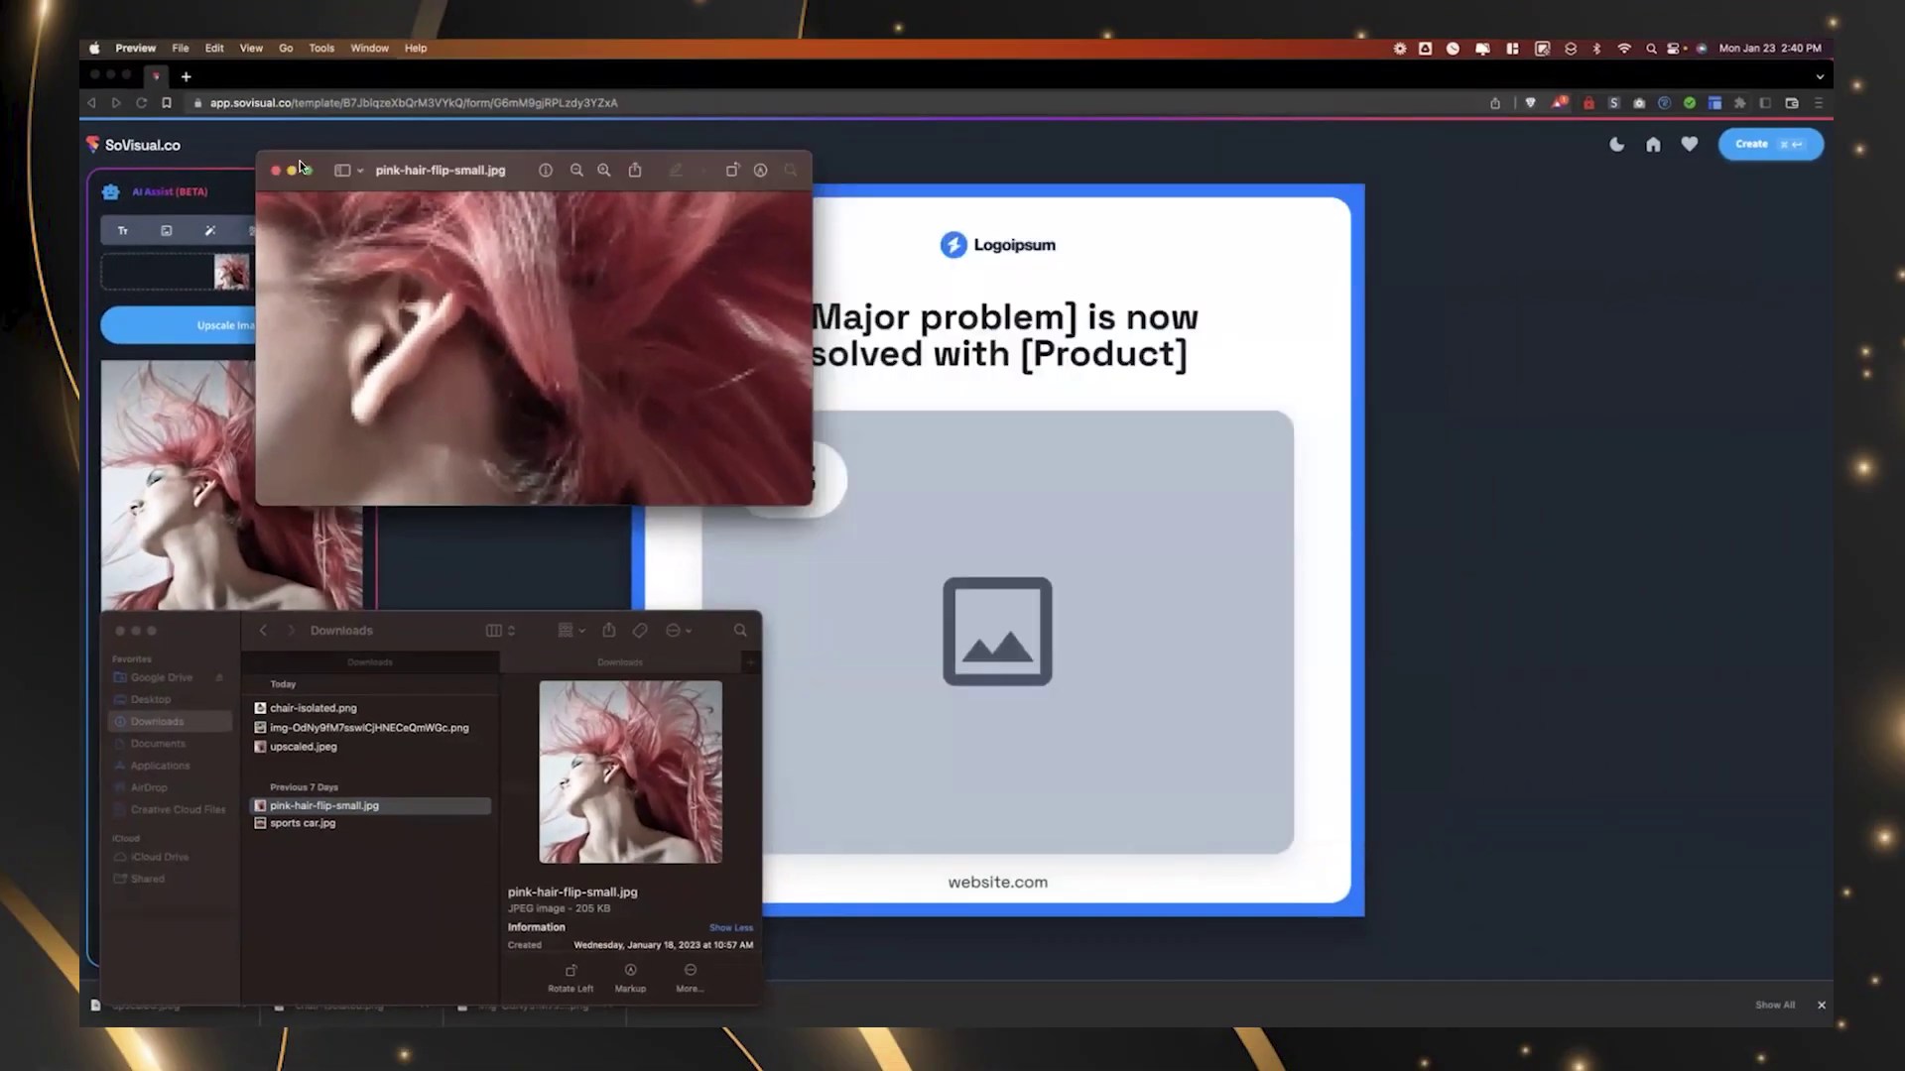
click(275, 173)
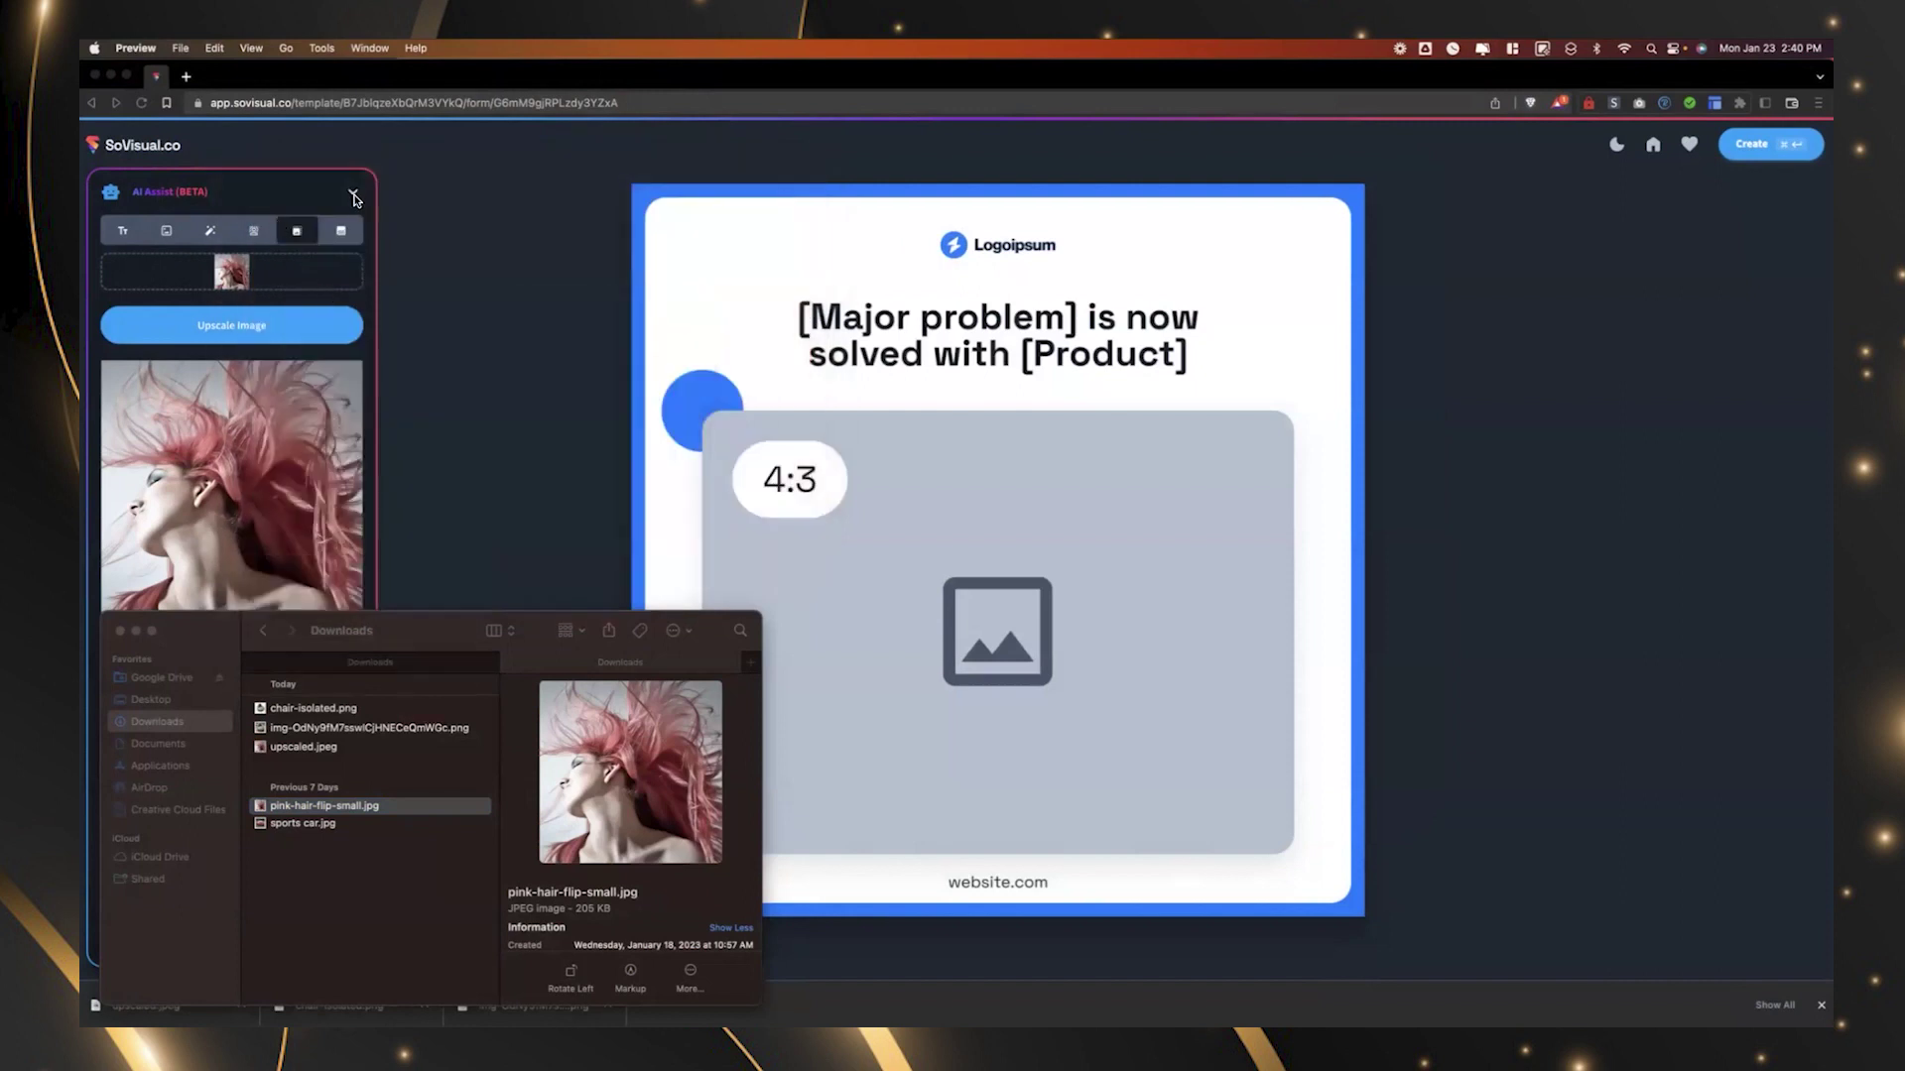
Return to the browser, collapse the AI Assist section and select the template's Headline text.
click(354, 197)
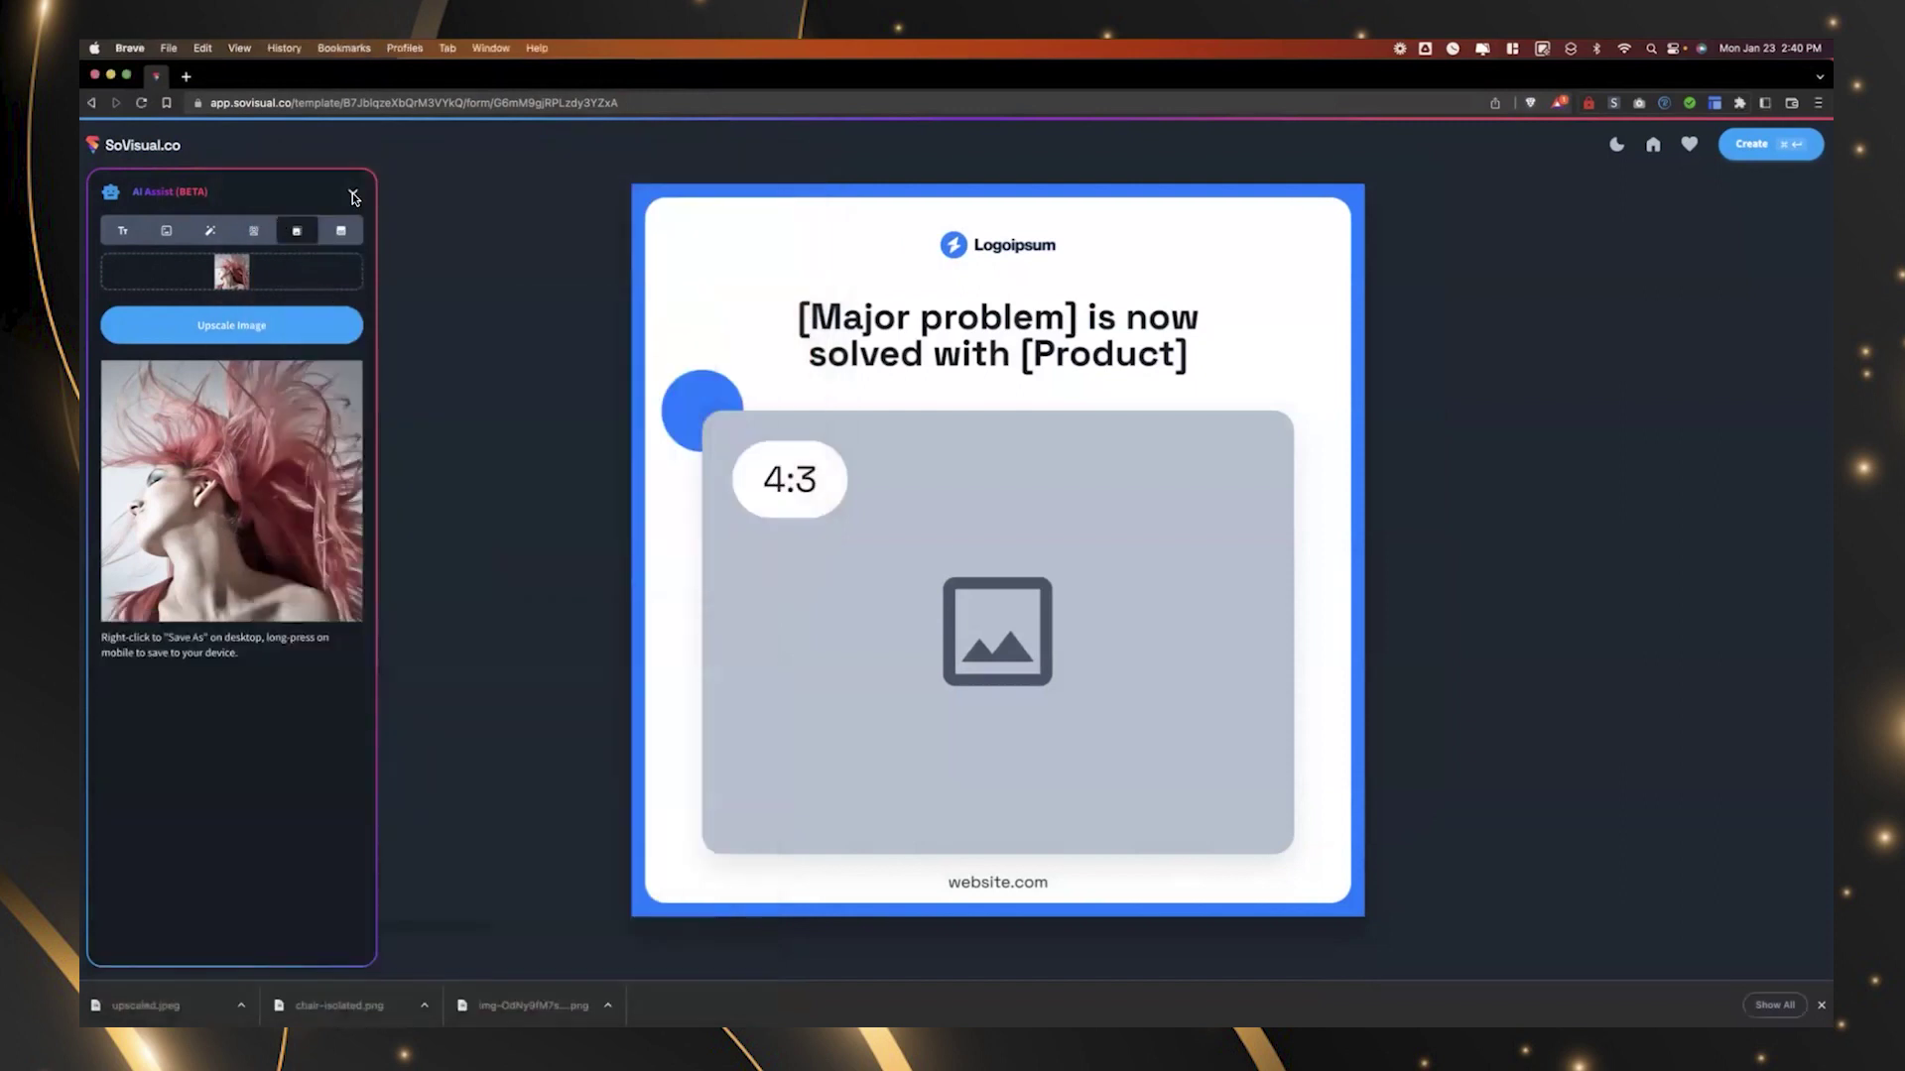
click(354, 198)
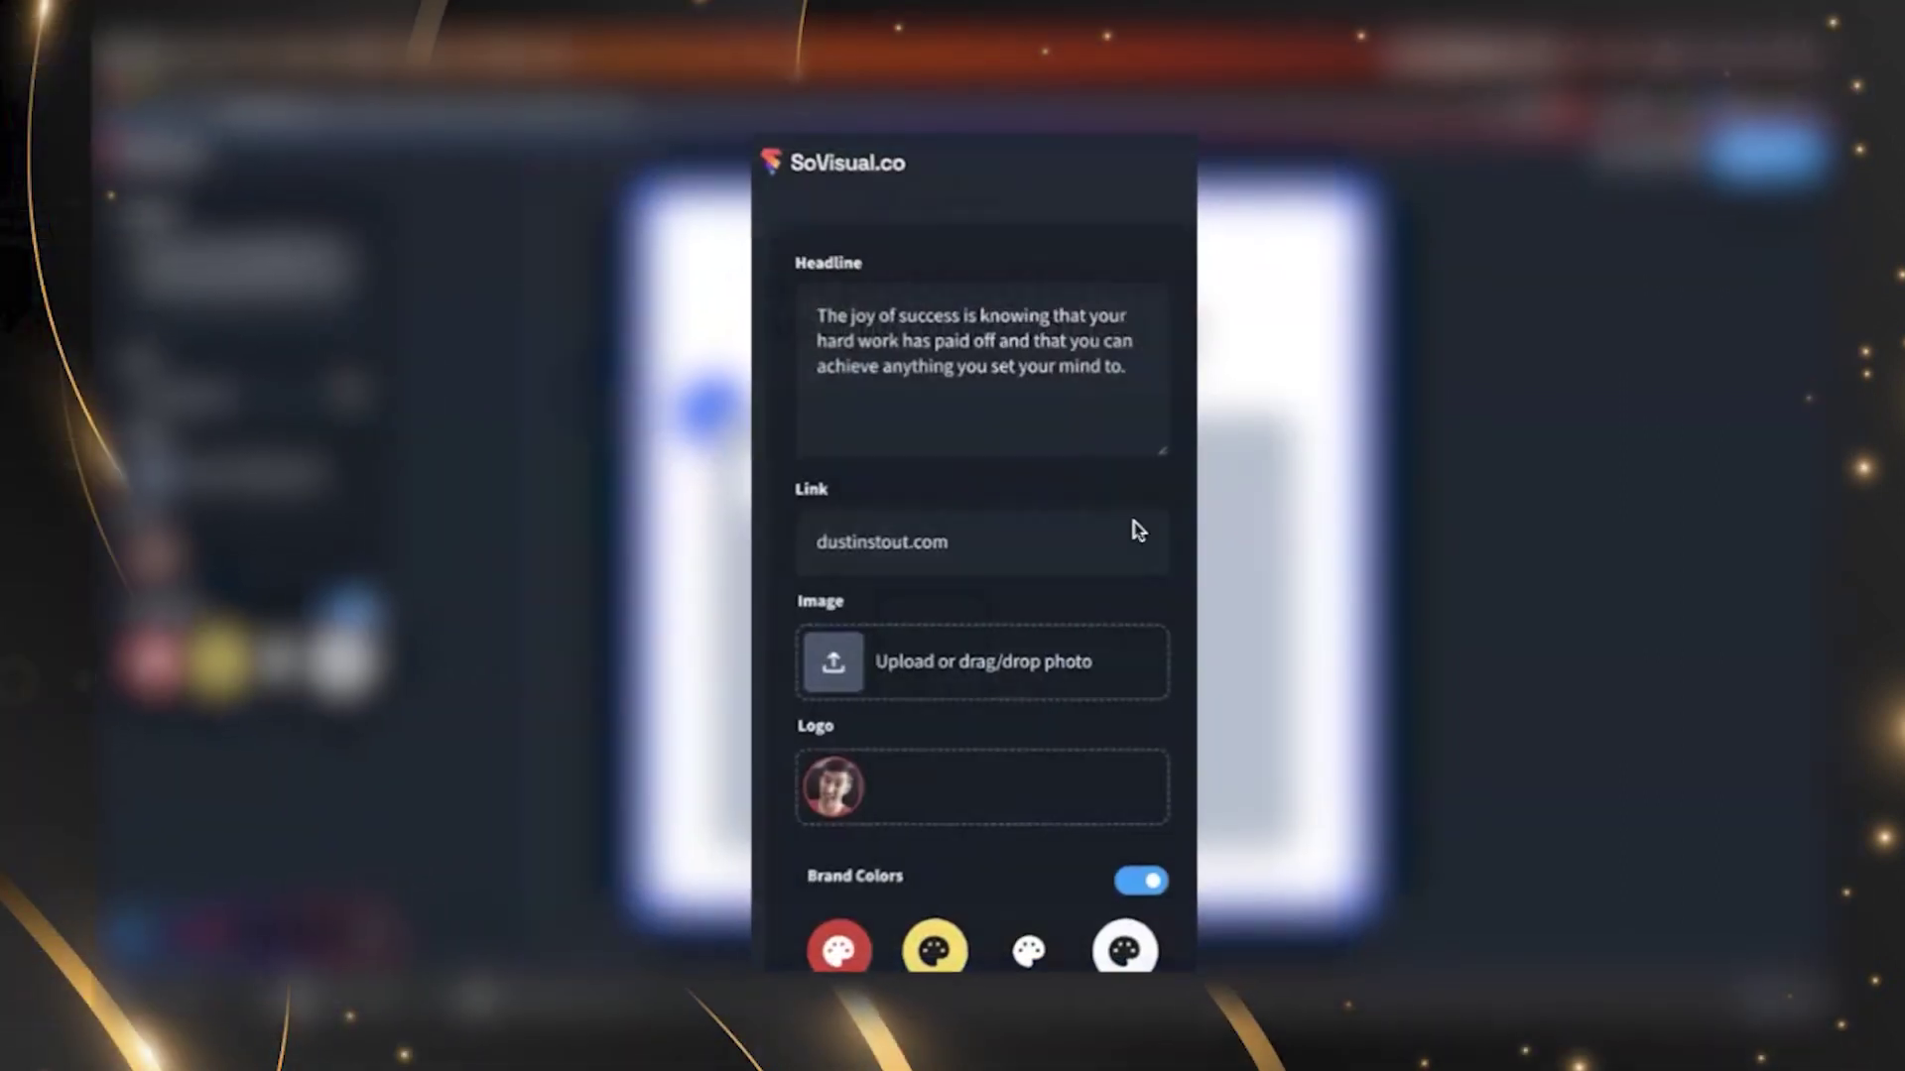
triple_click(919, 329)
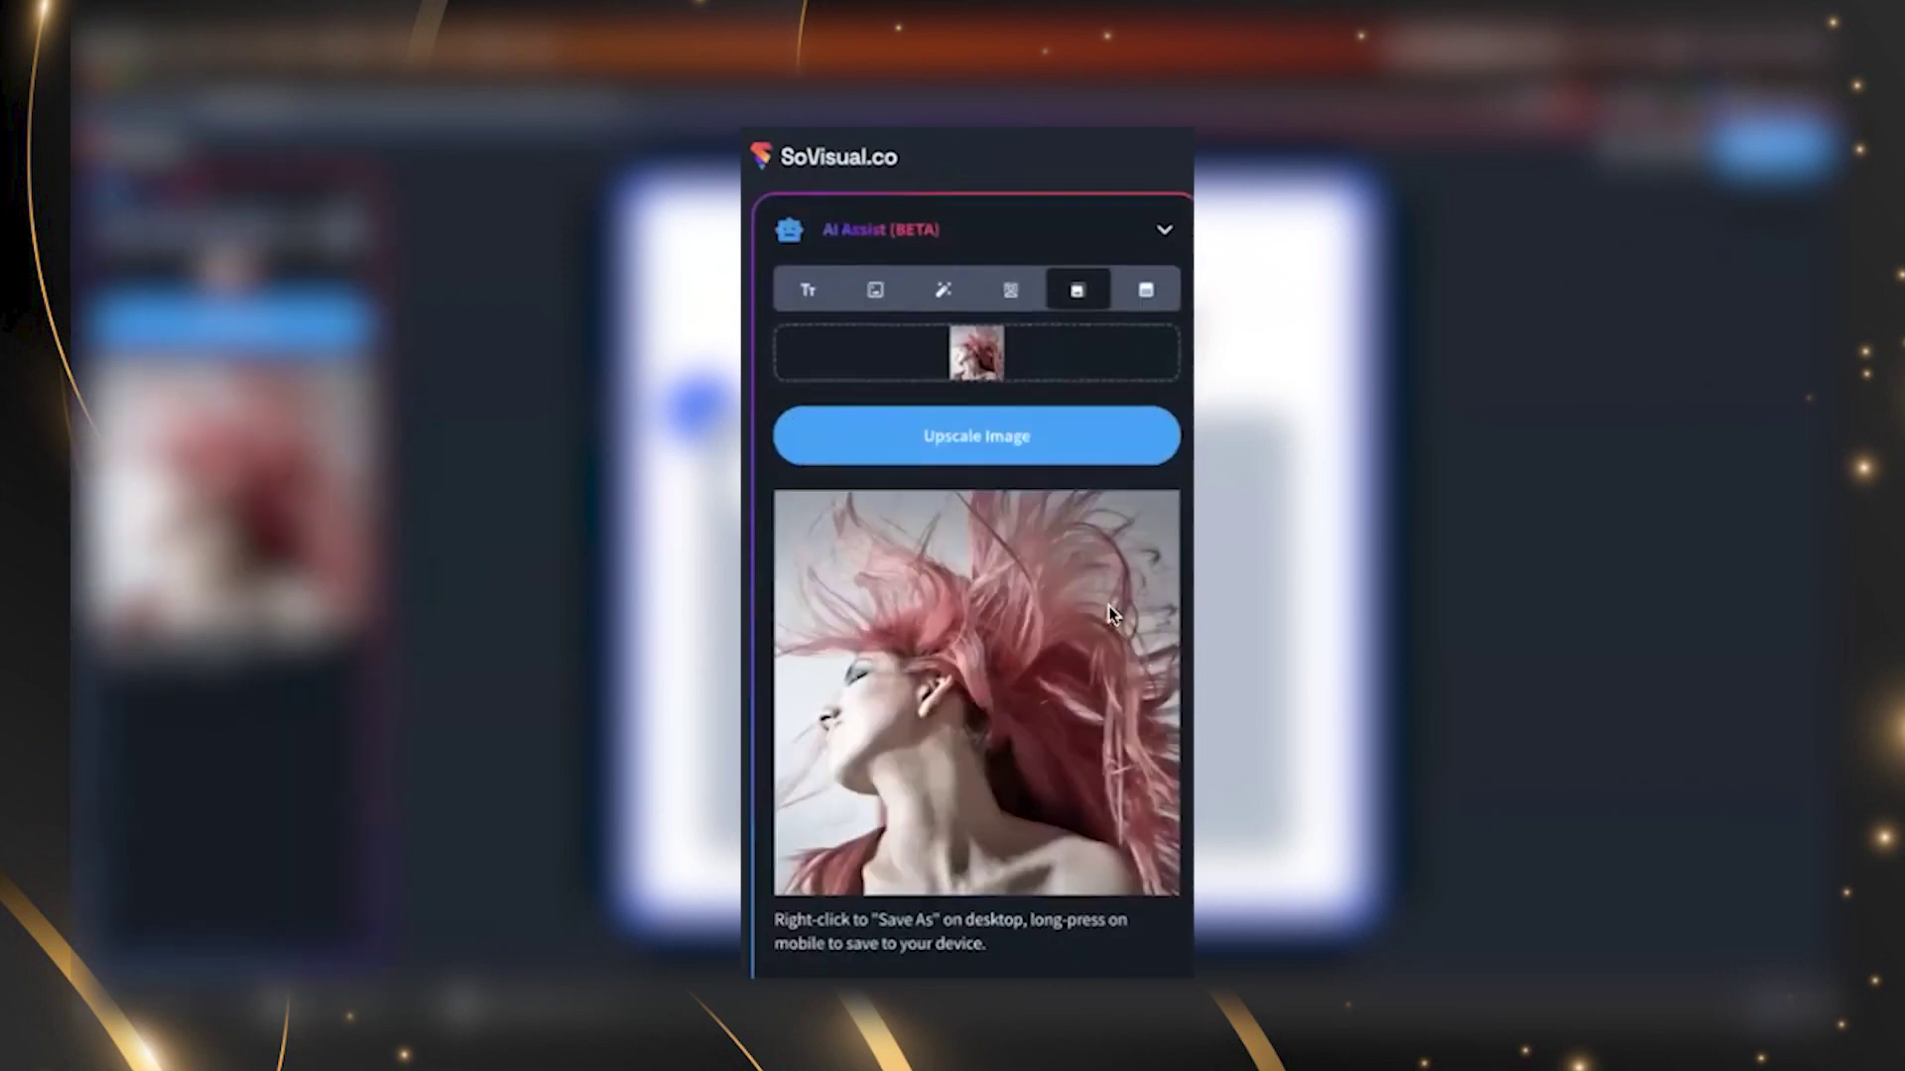
Replace the text prompt with "facebook caption about having pink hair" and generate the caption.
click(803, 293)
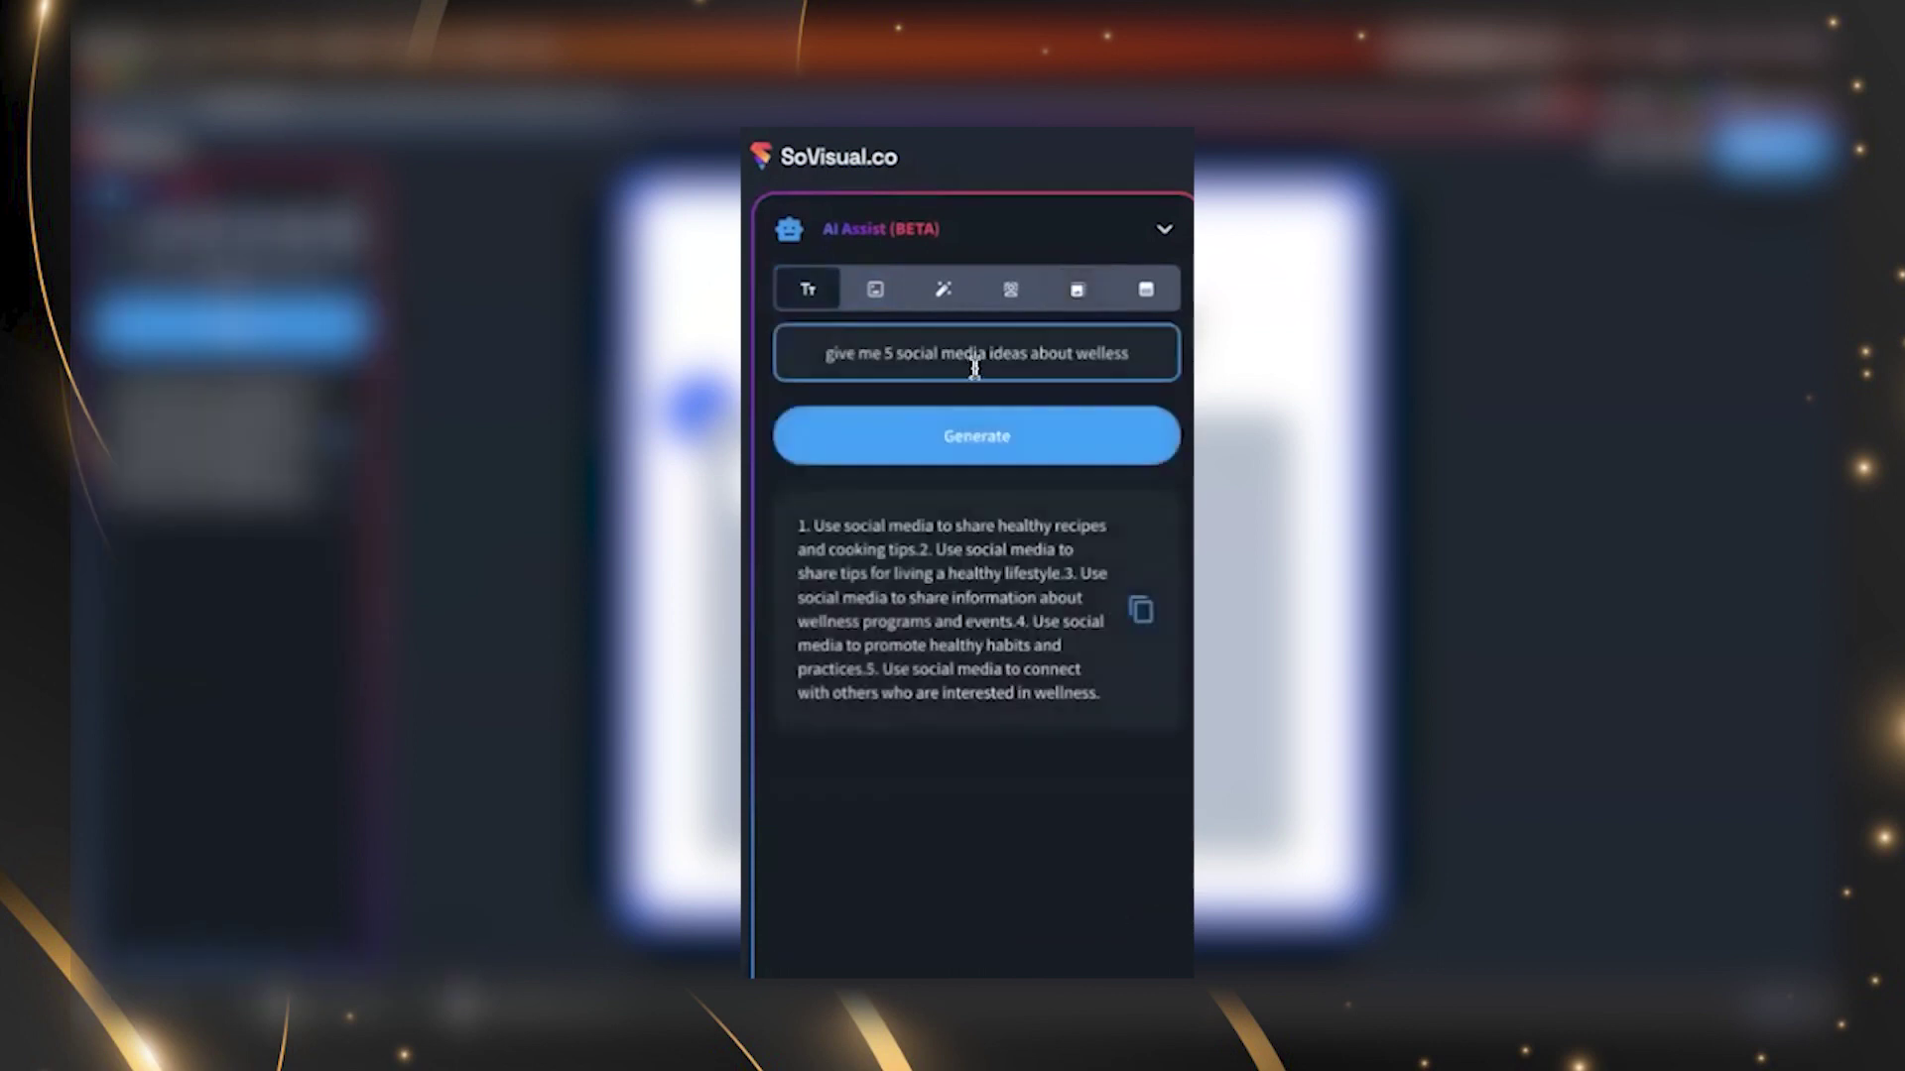
drag(1027, 354, 990, 354)
triple_click(990, 354)
text(facebook ca)
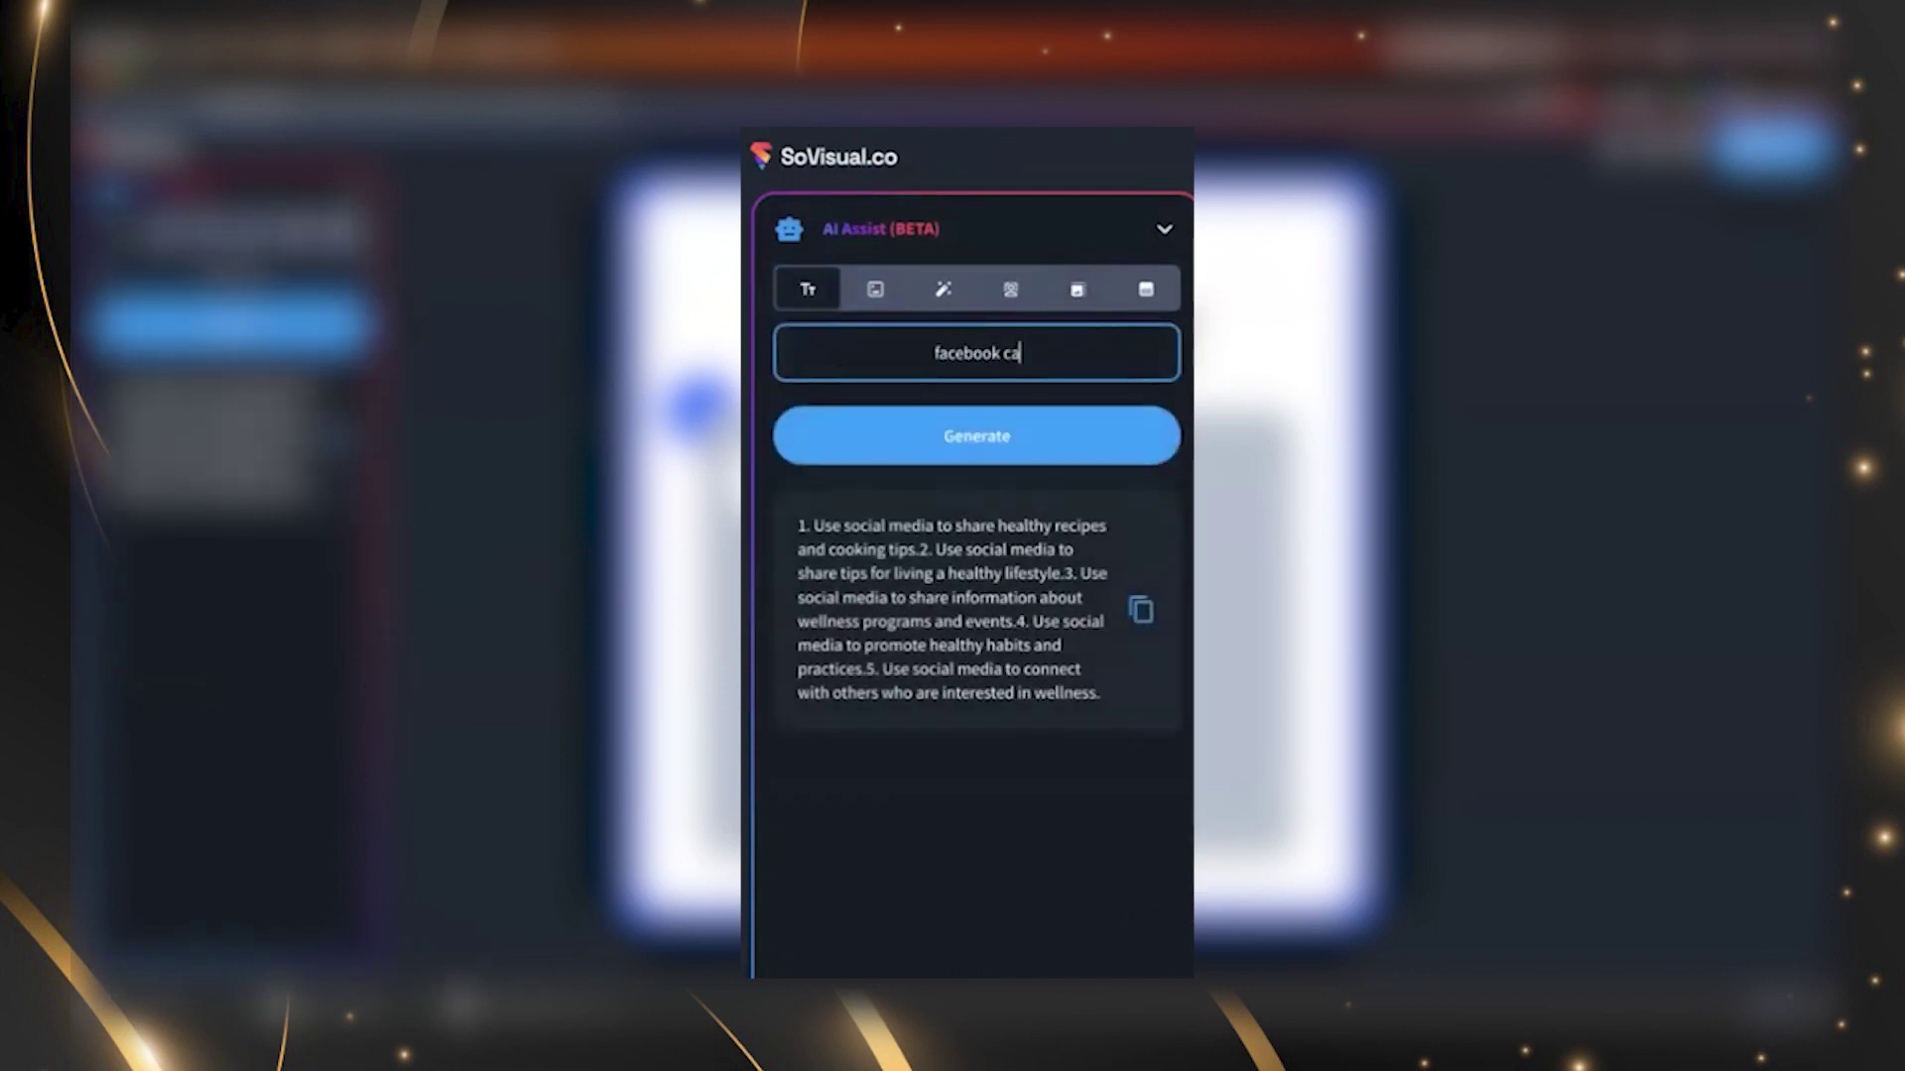
text(ption about having pink hair)
click(1059, 434)
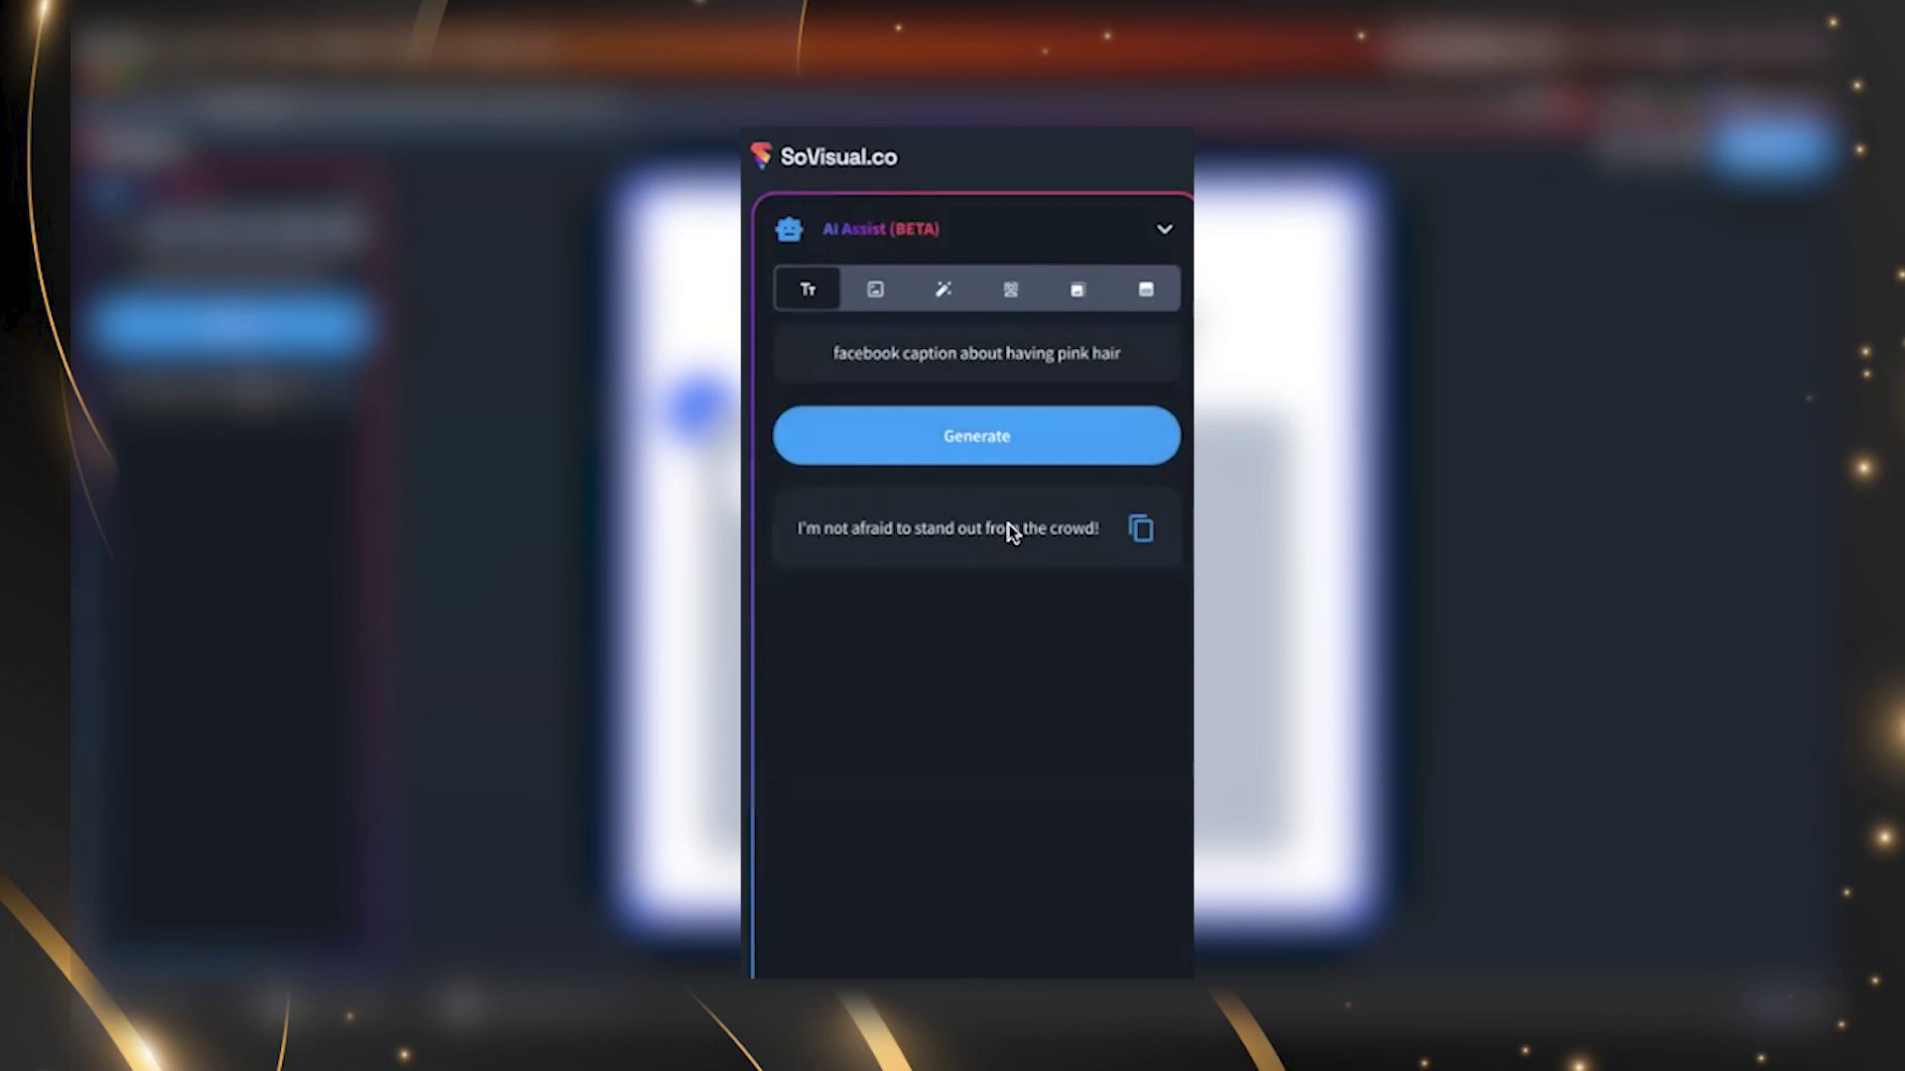
Copy the generated pink hair caption and paste it over the existing text in the template's Headline.
click(1141, 528)
scroll(1151, 307, up, 3)
triple_click(1060, 346)
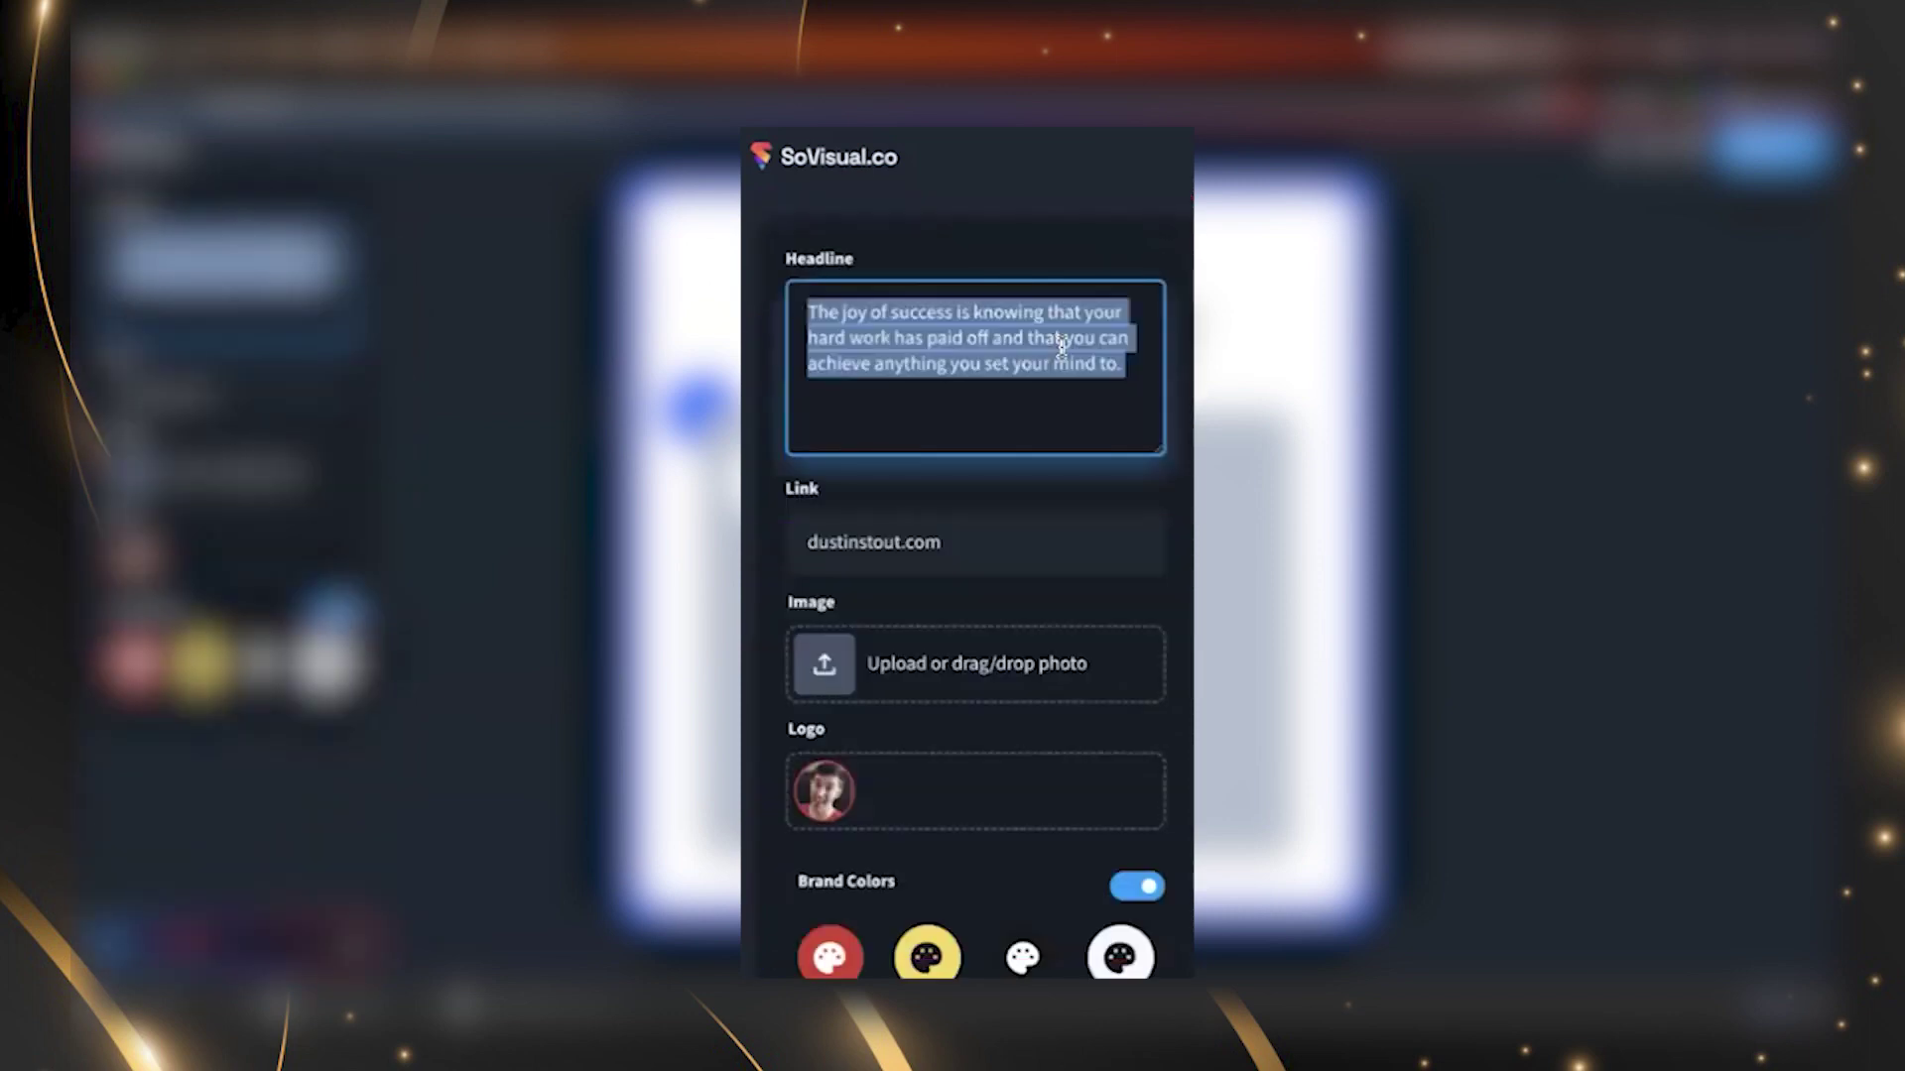
key(ctrl+v)
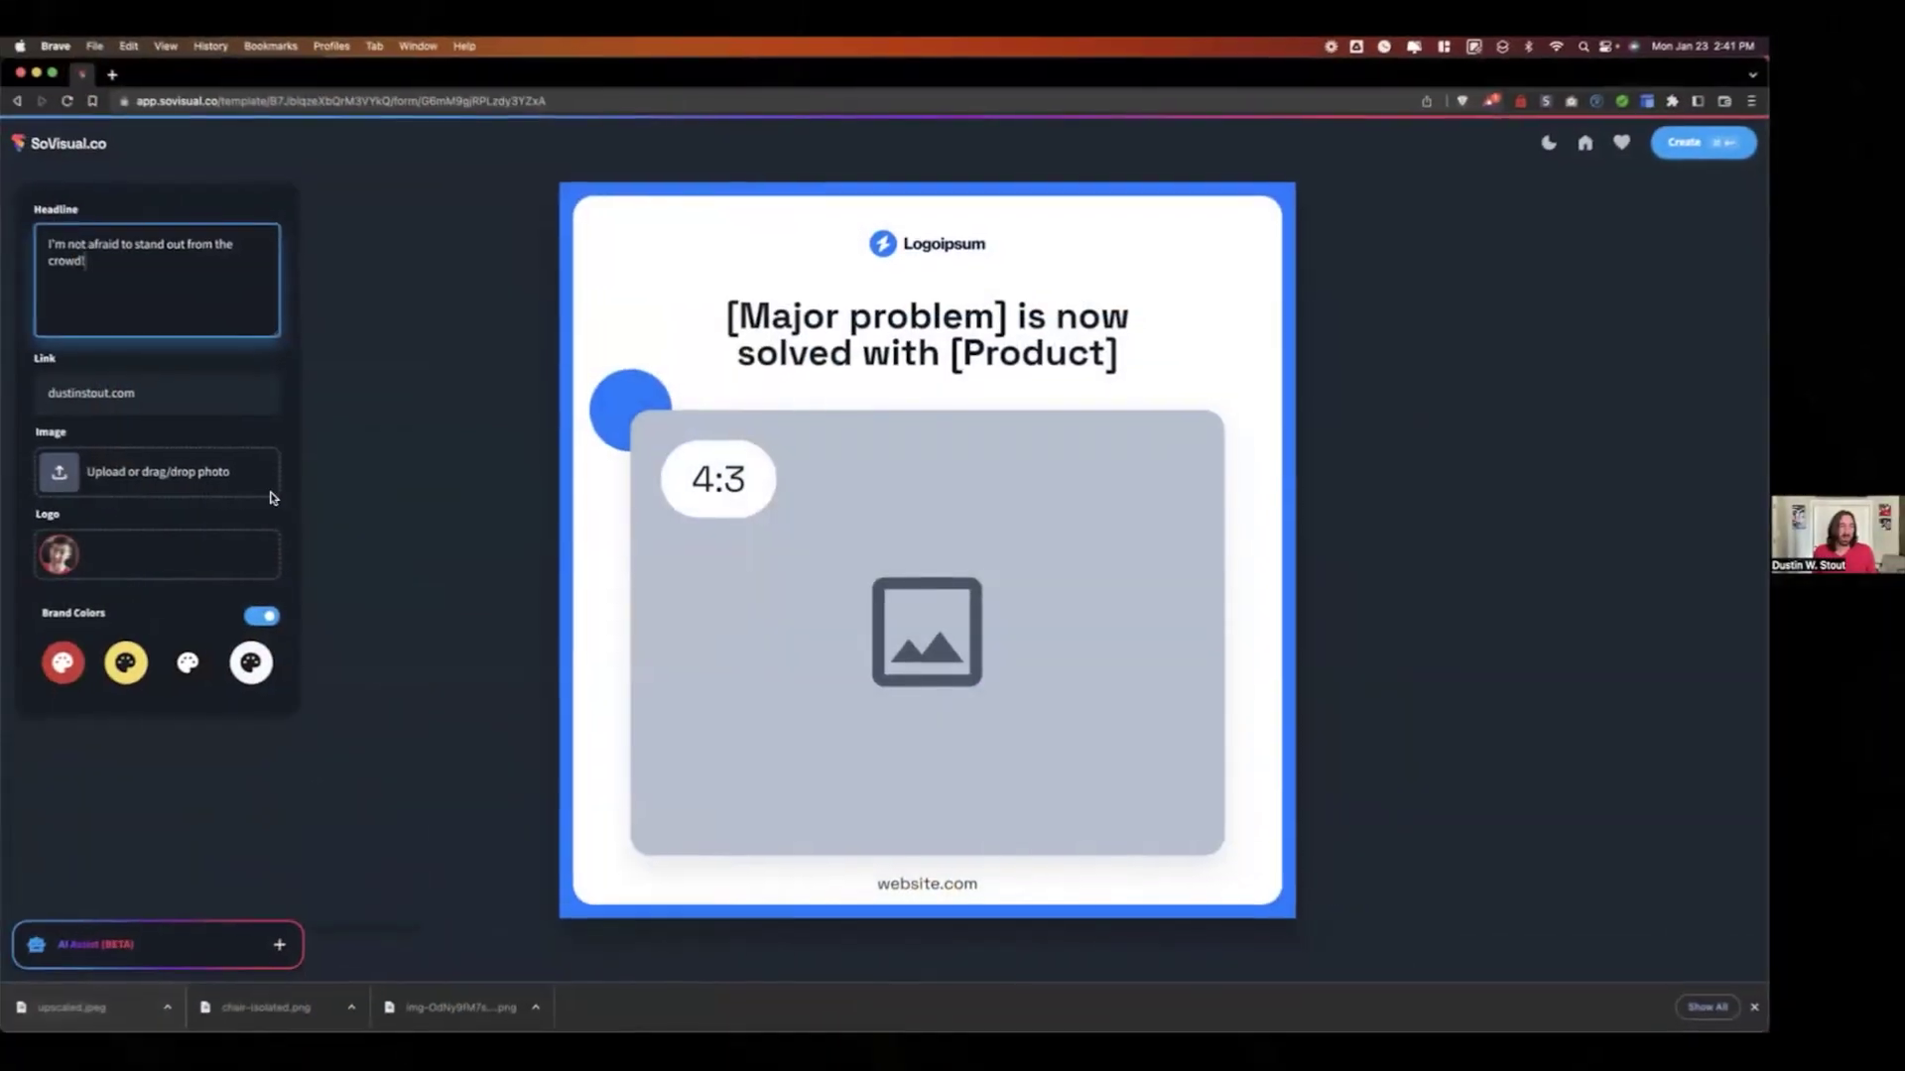
Add upscaled.jpeg as the template's image, cropped to a 5/4 shape.
click(273, 498)
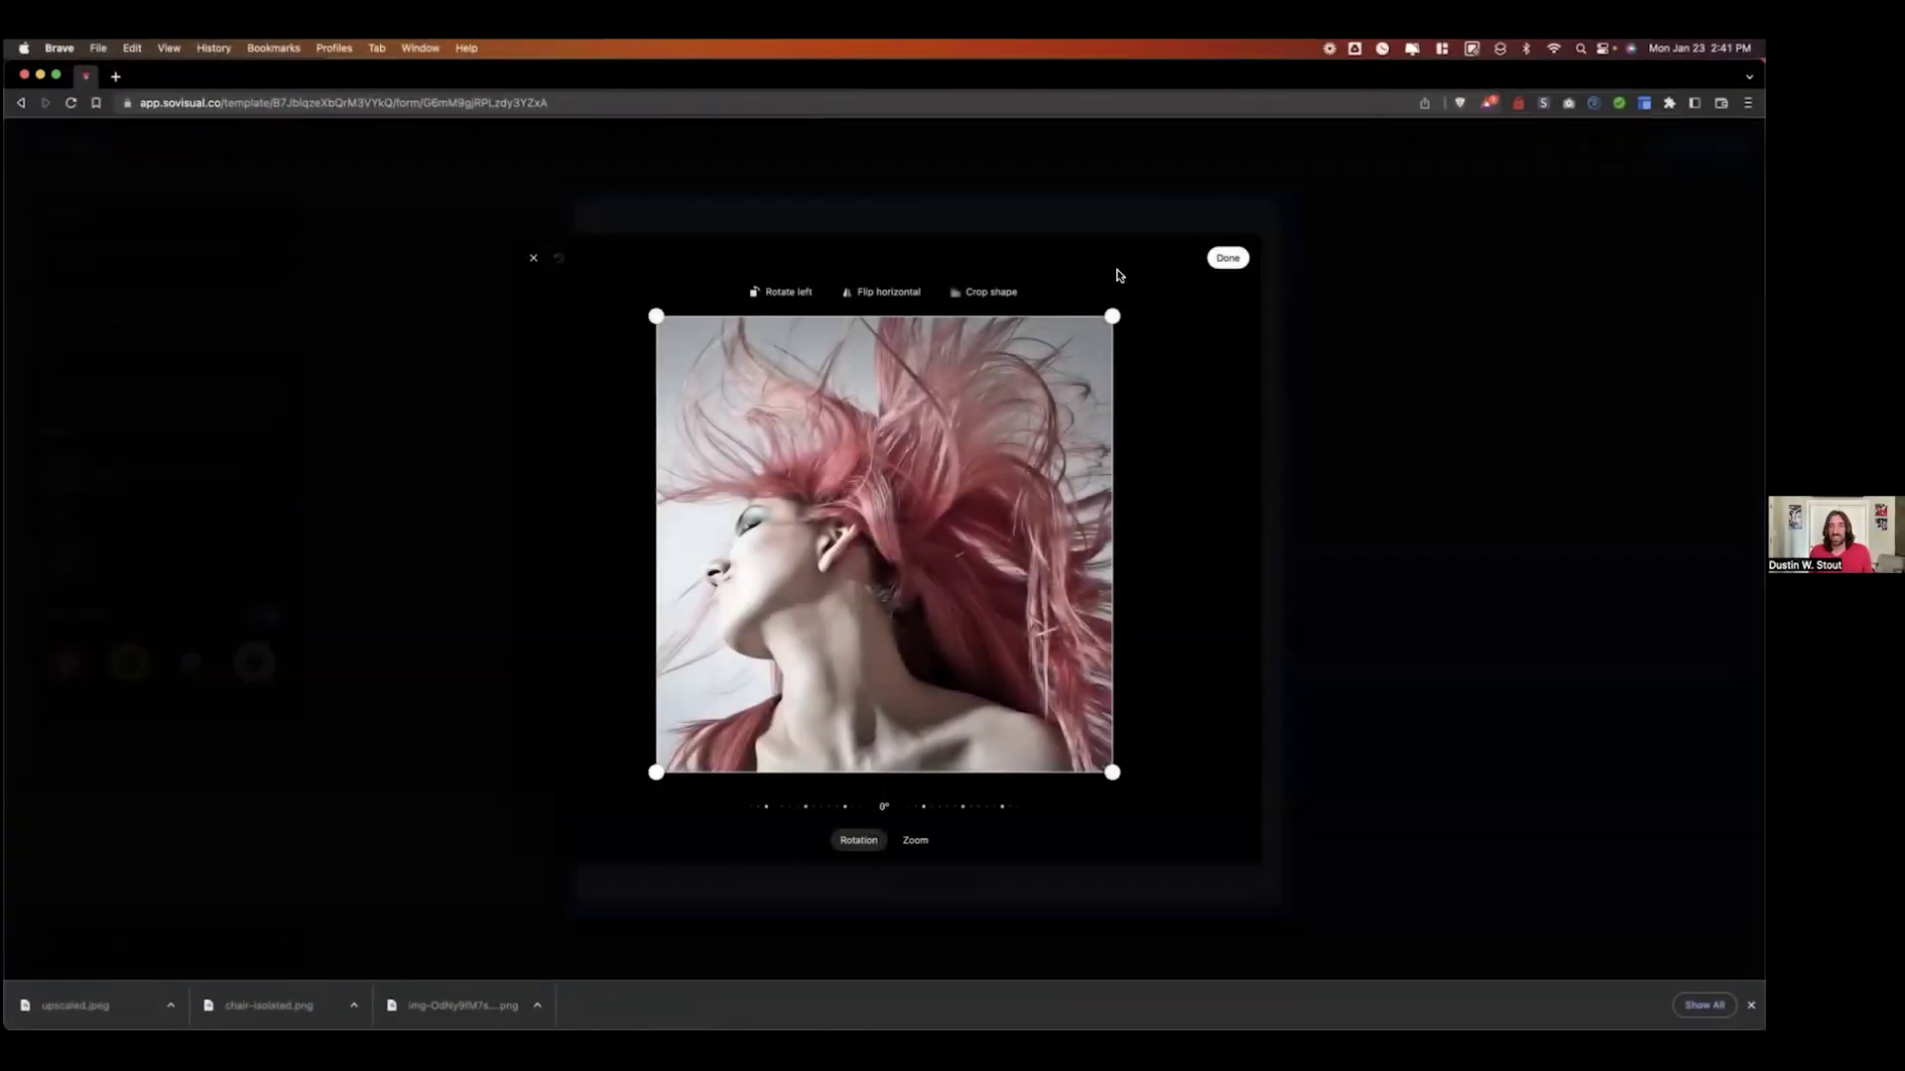
click(1005, 294)
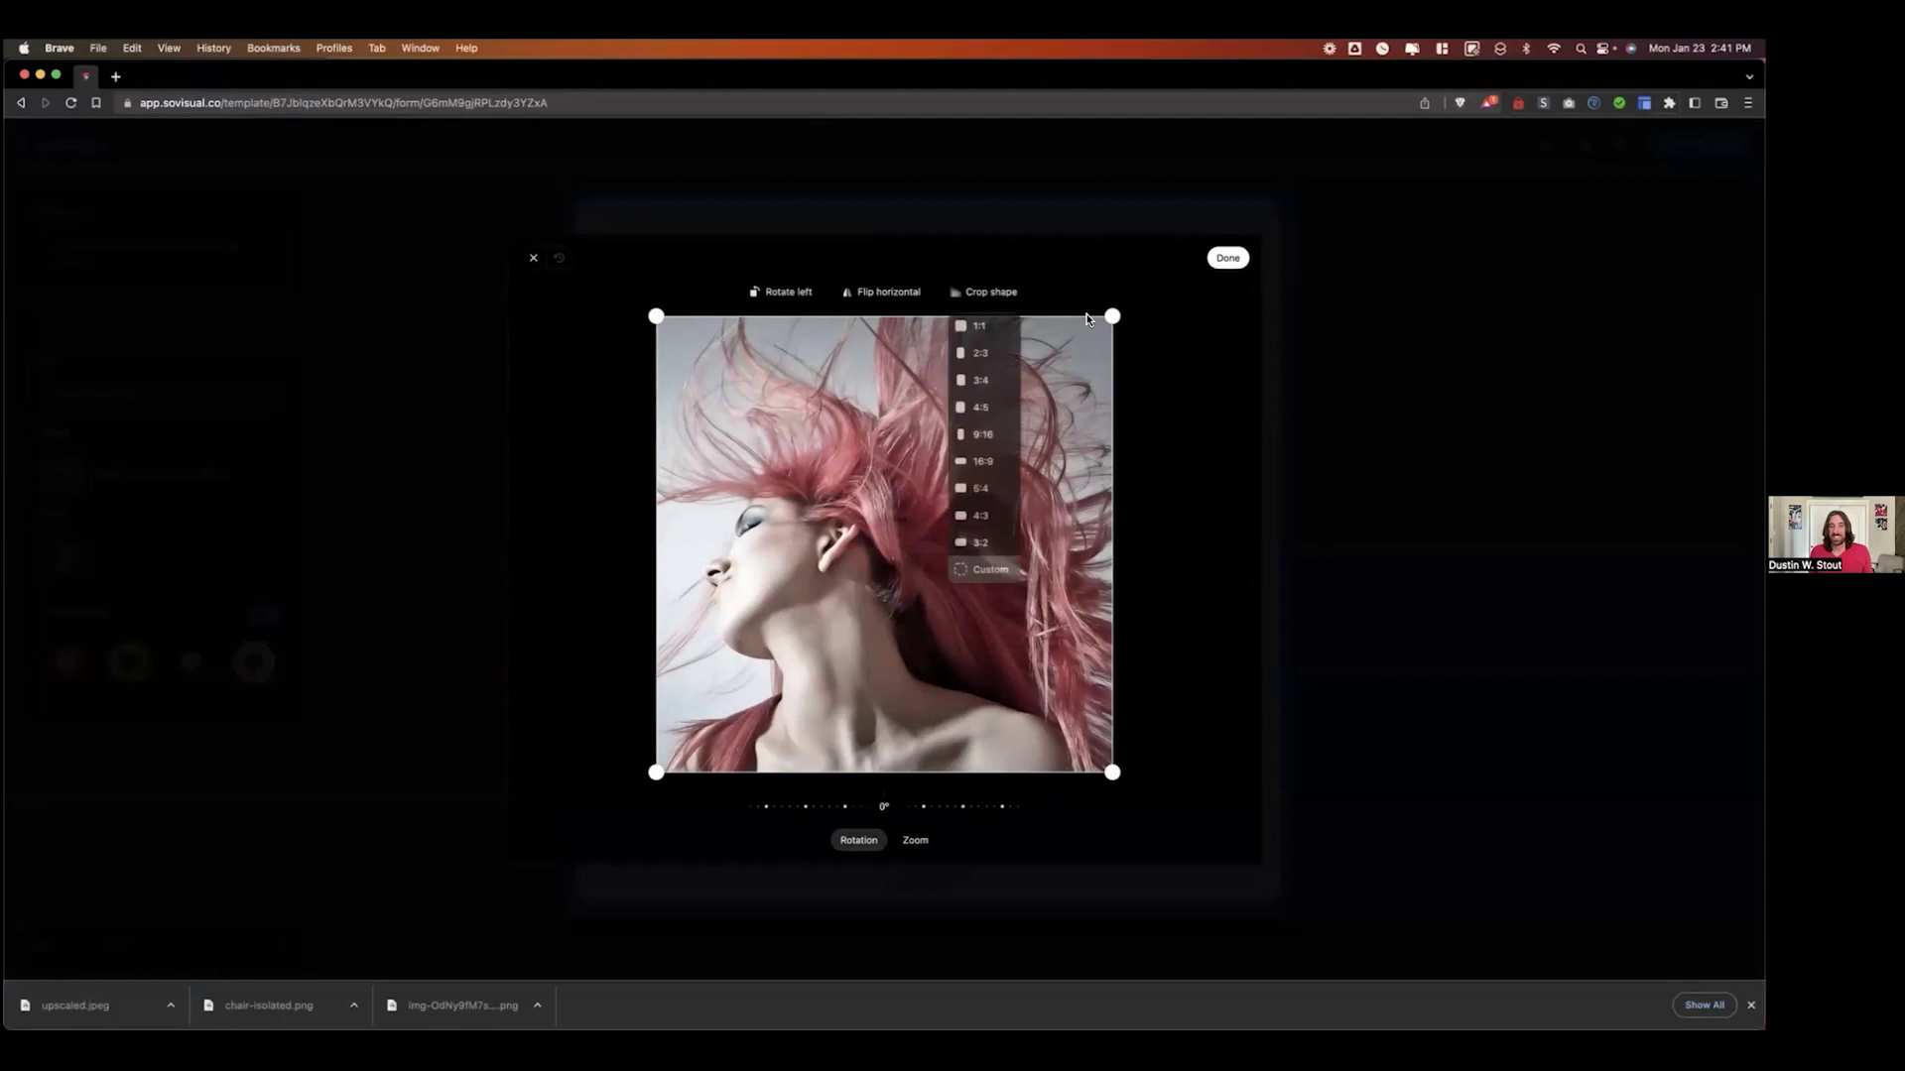
click(981, 490)
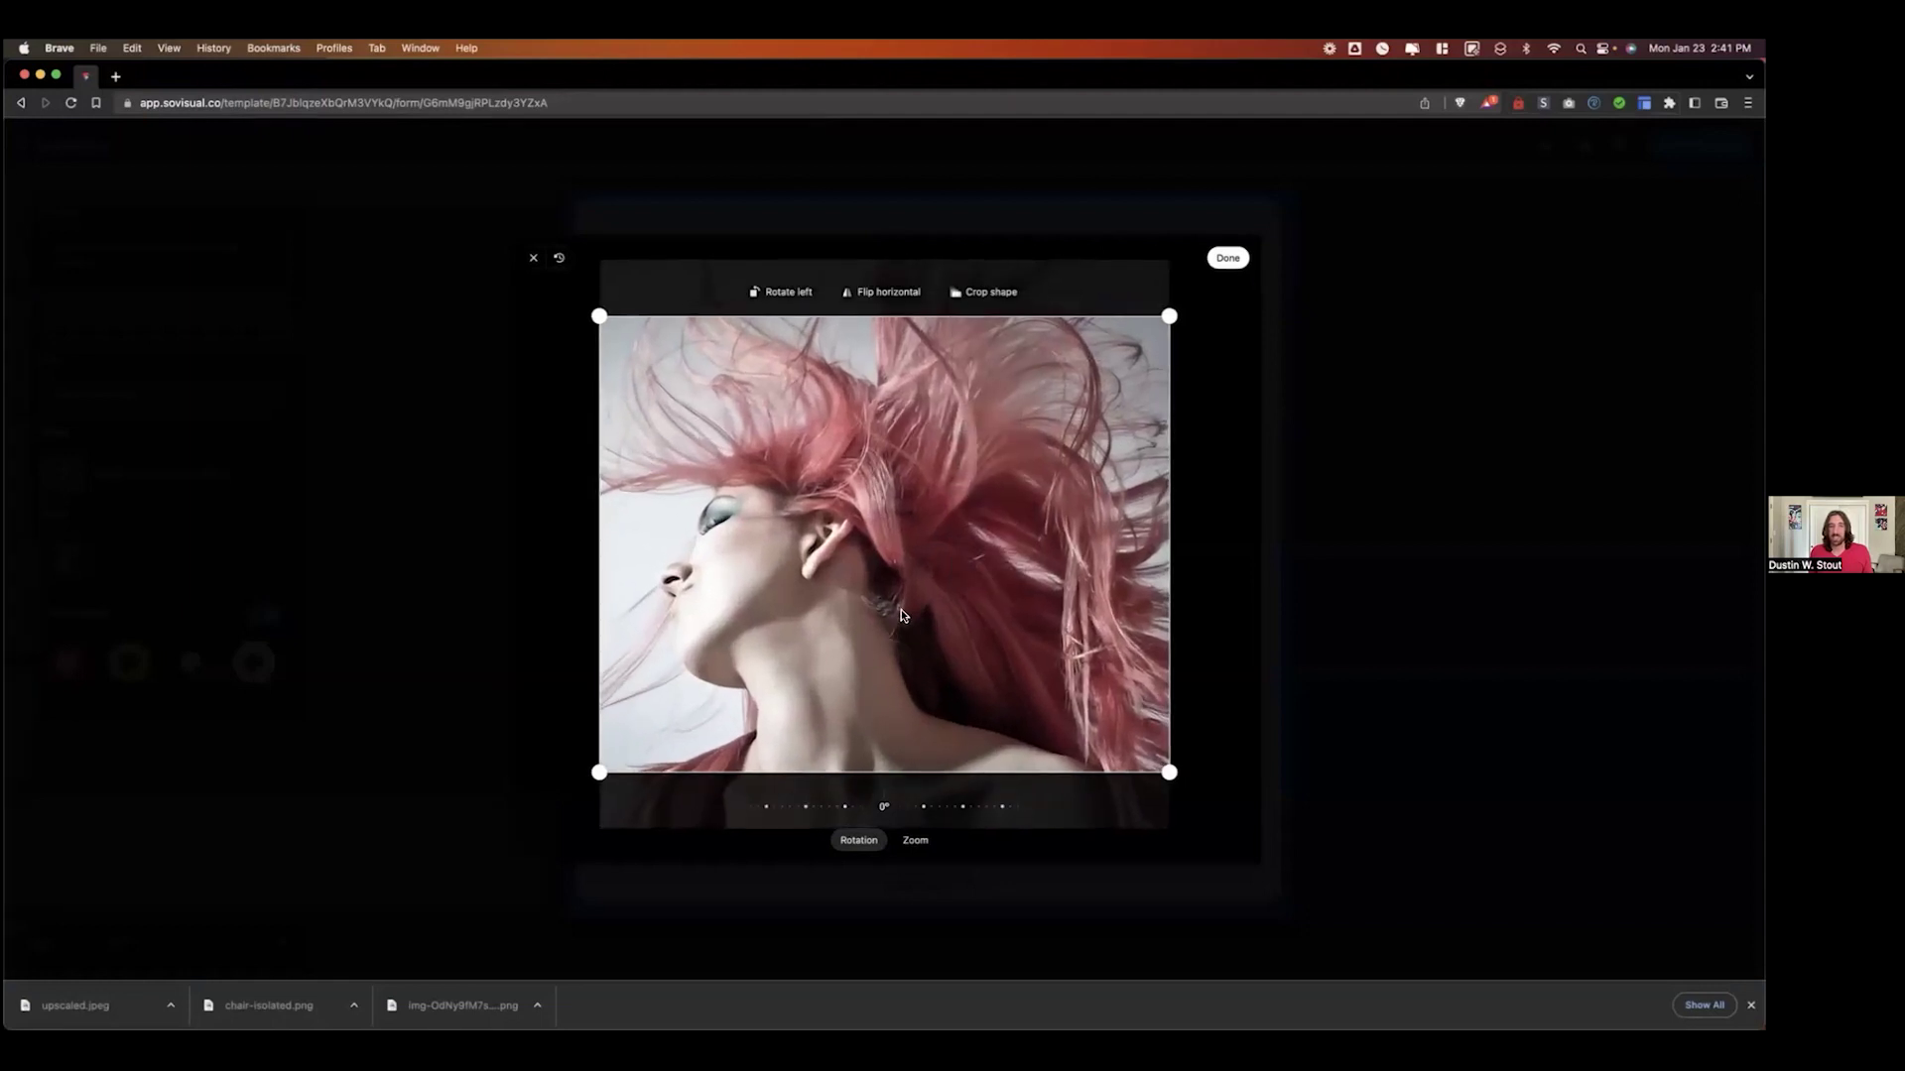
click(1227, 257)
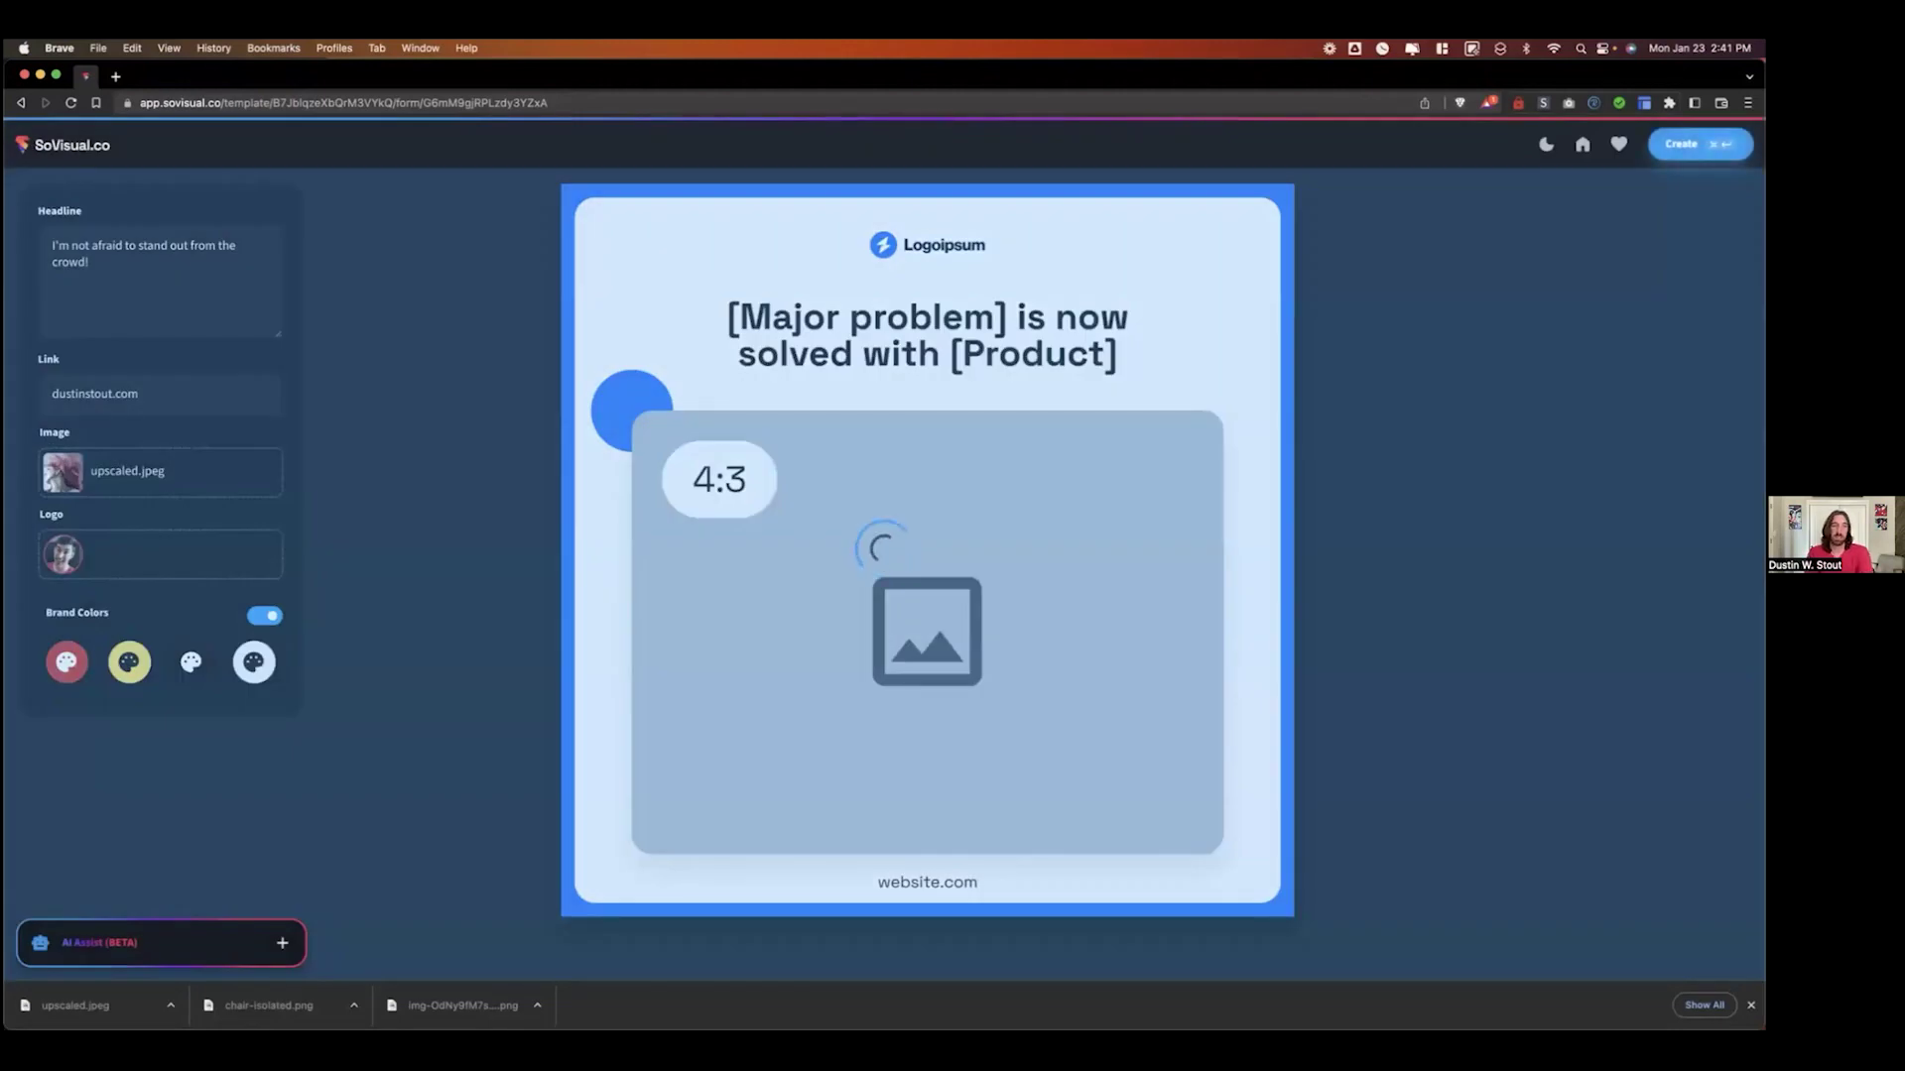
Create the designs from the filled-in template and display the square version.
click(1686, 144)
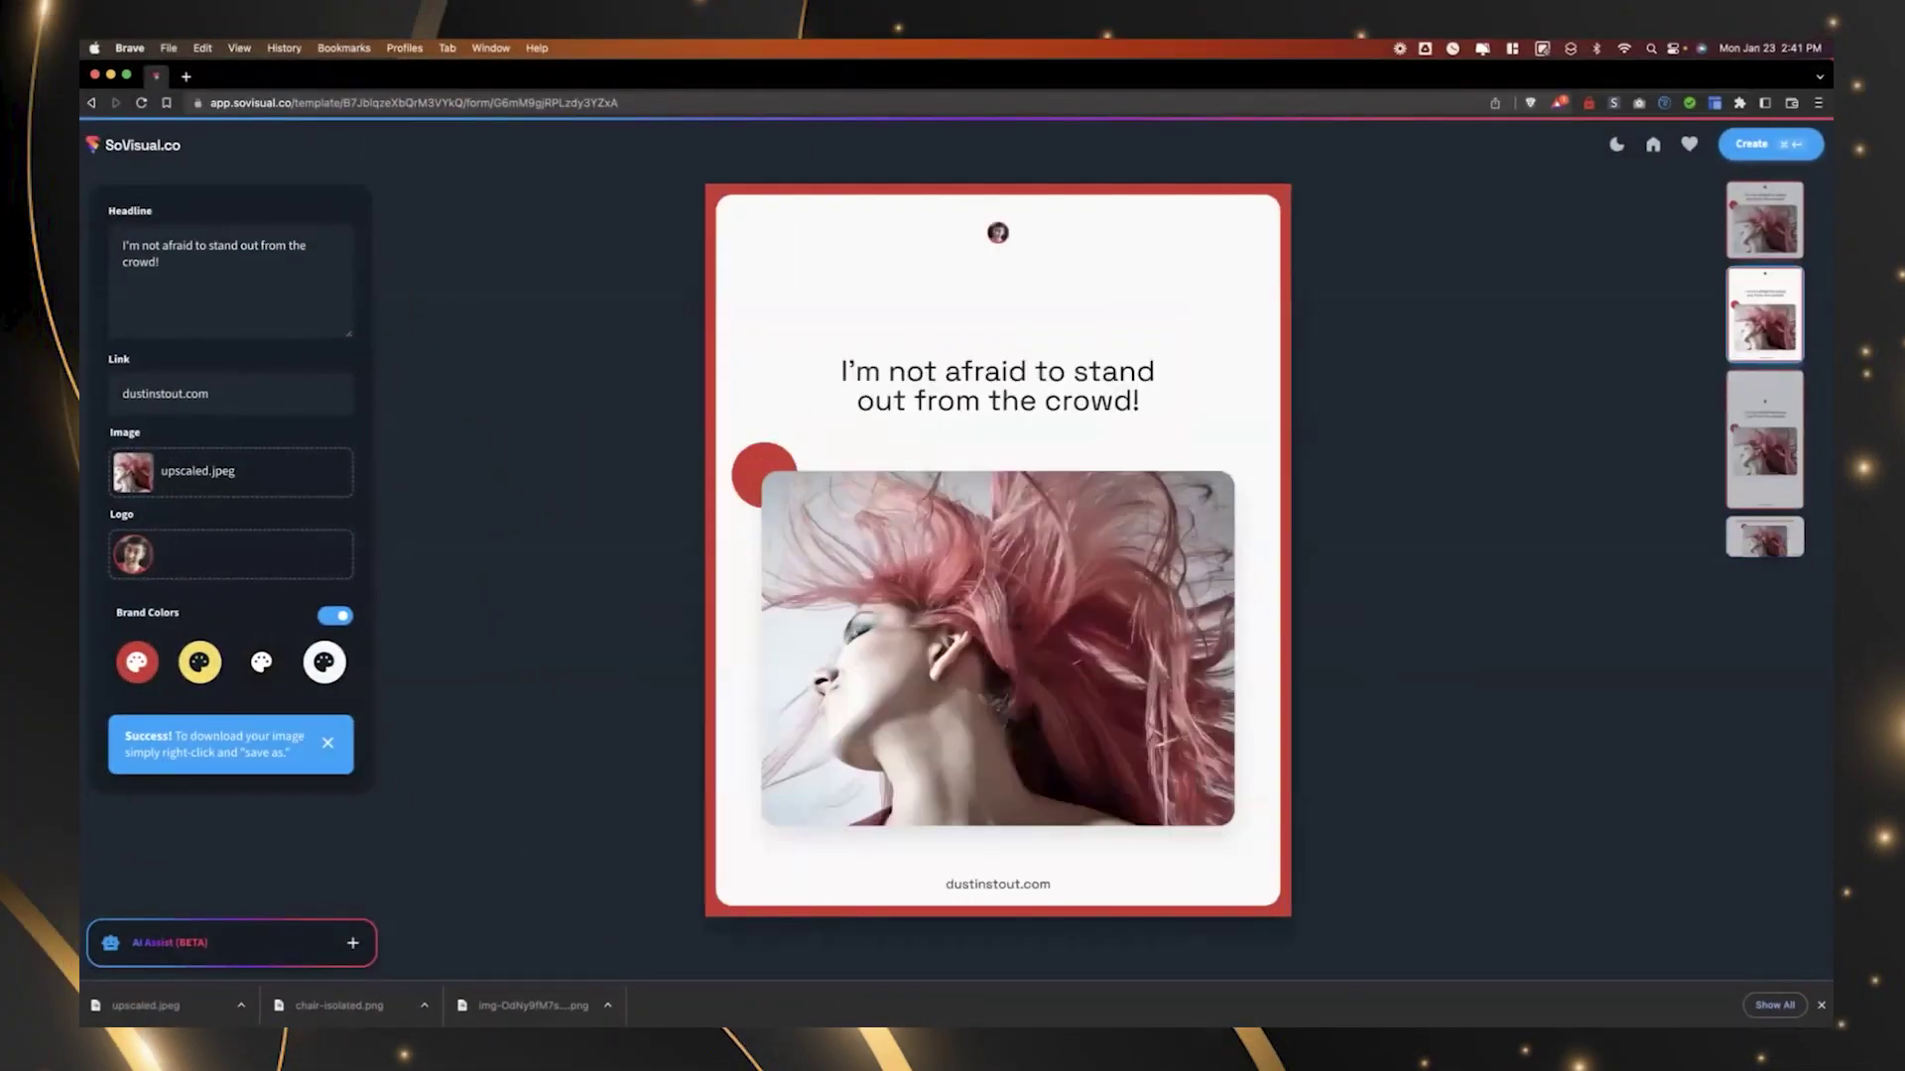
click(1765, 219)
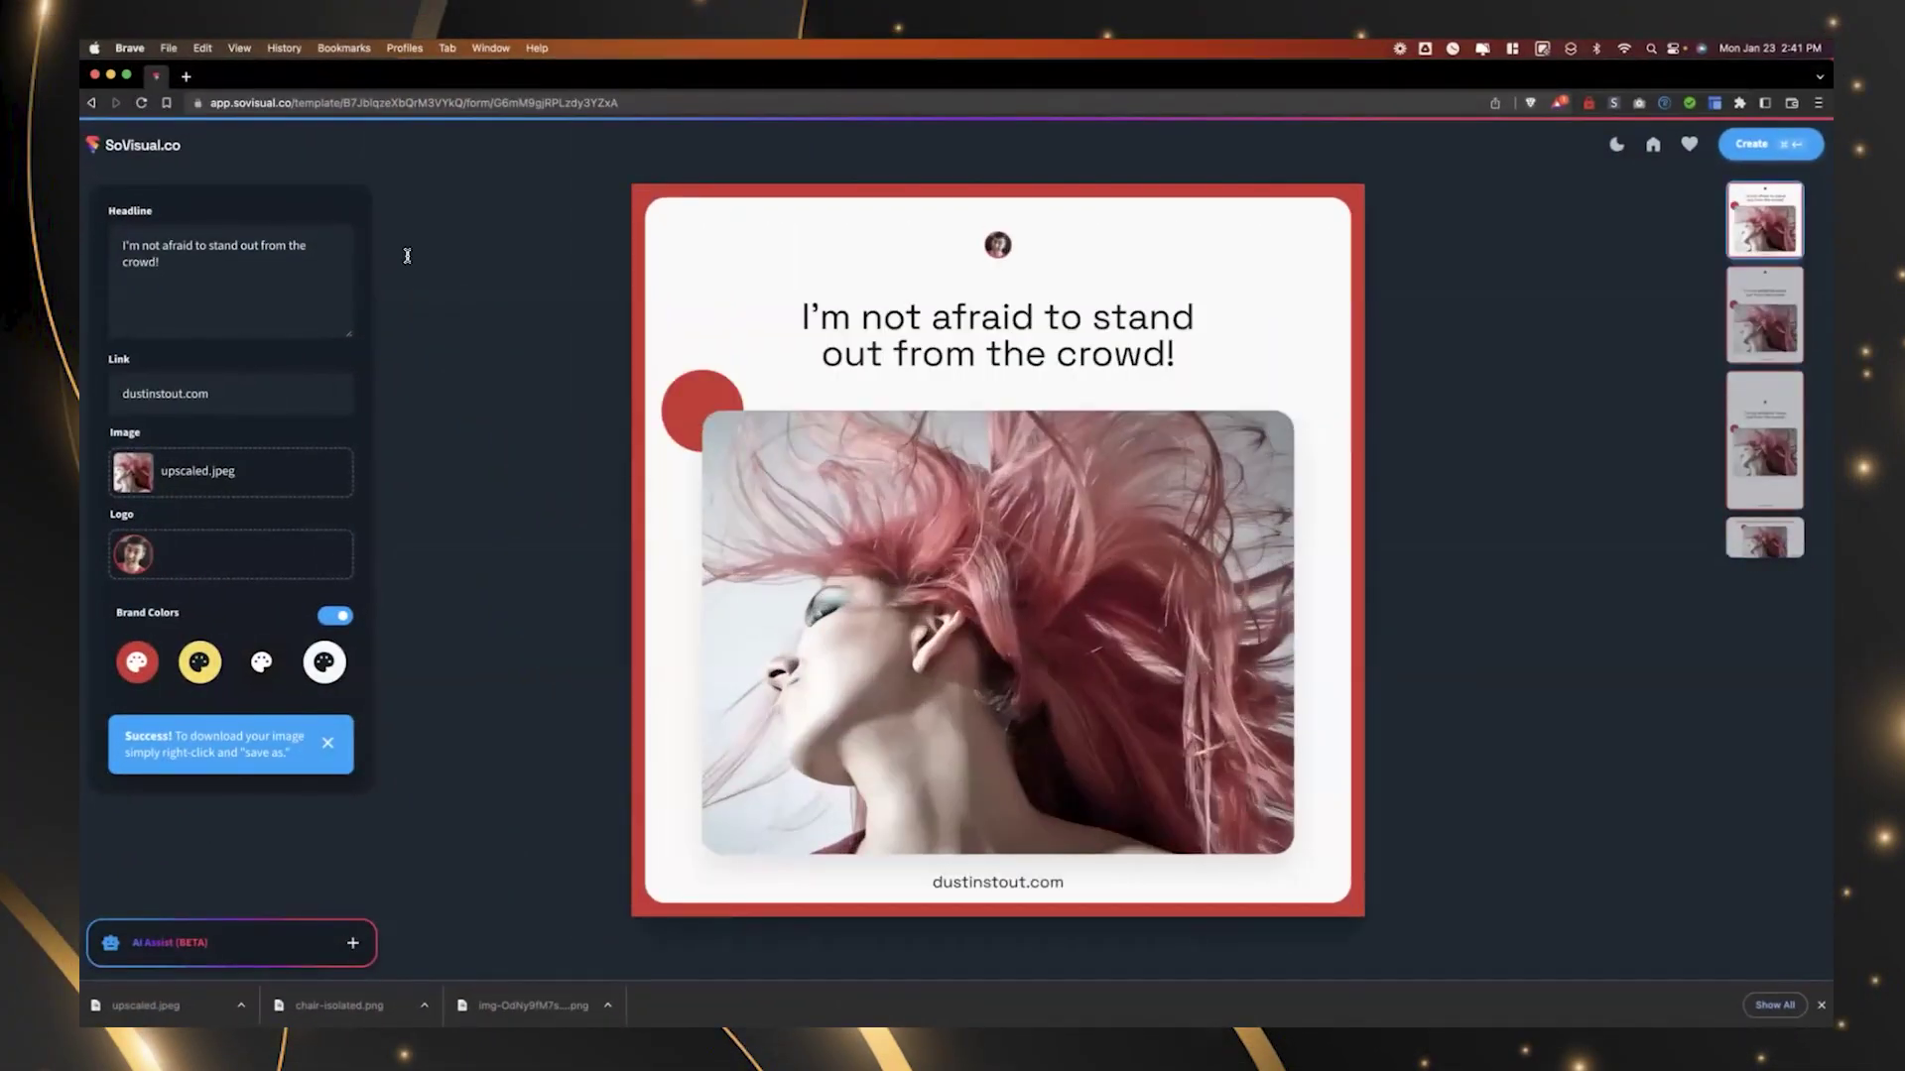
Return to the template gallery and browse its collections, from Art Showcase through Startup, Dark & Warm Grit, Corporate and Education.
key(super+bracketleft)
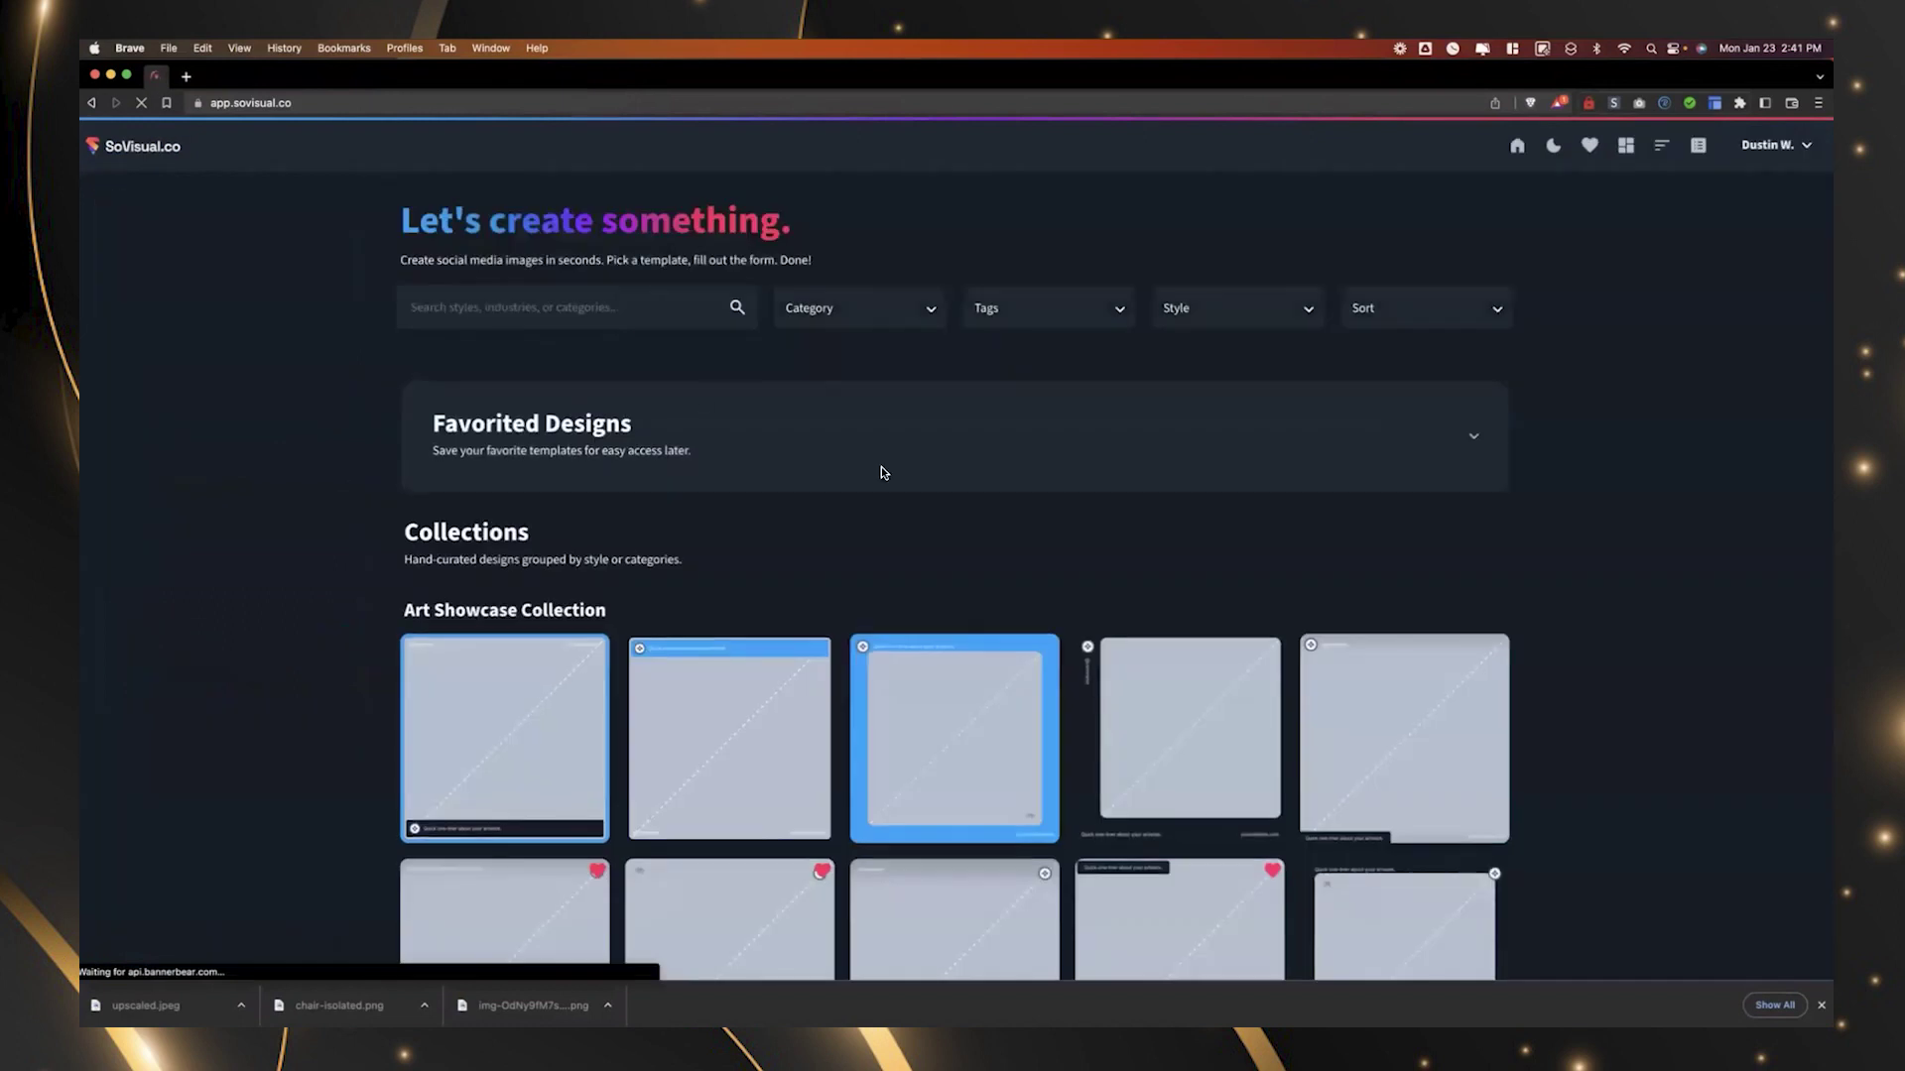
scroll(1152, 509, down, 5)
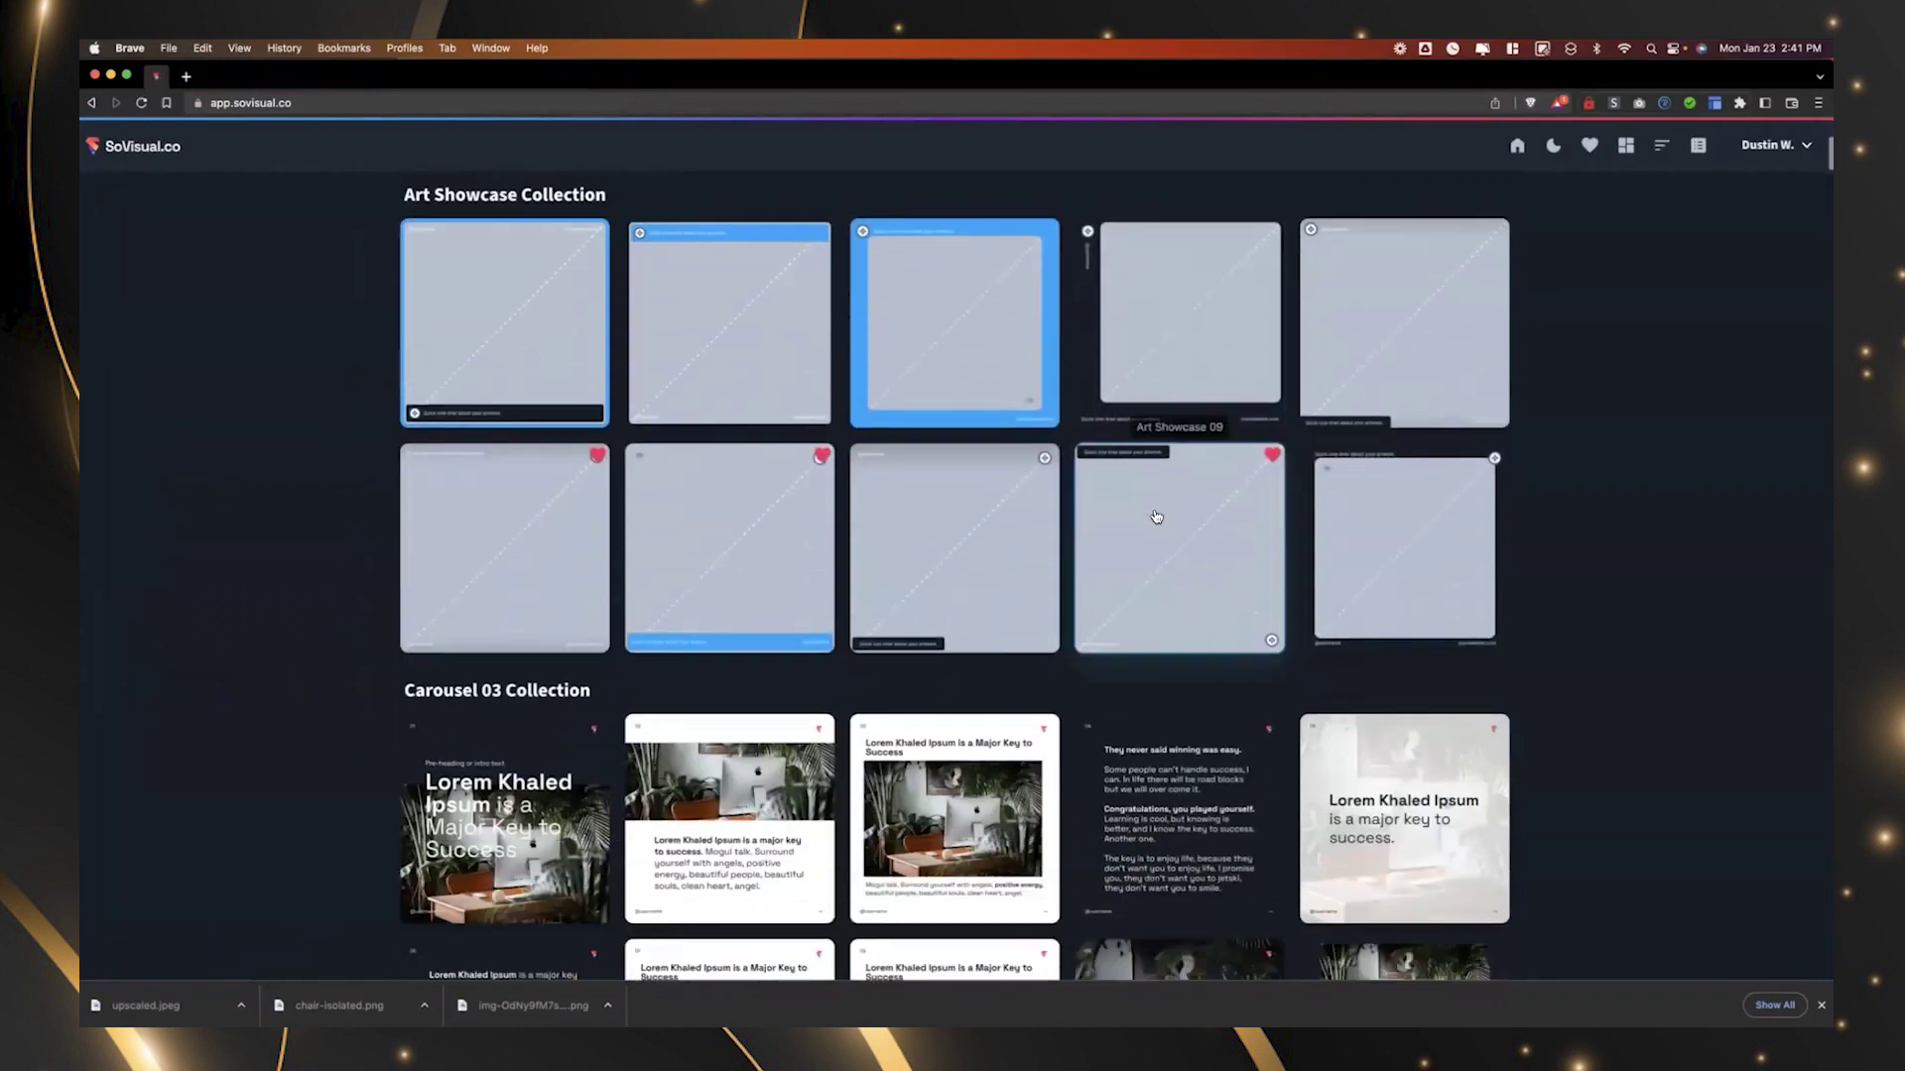
scroll(1154, 519, down, 2)
scroll(1148, 531, up, 2)
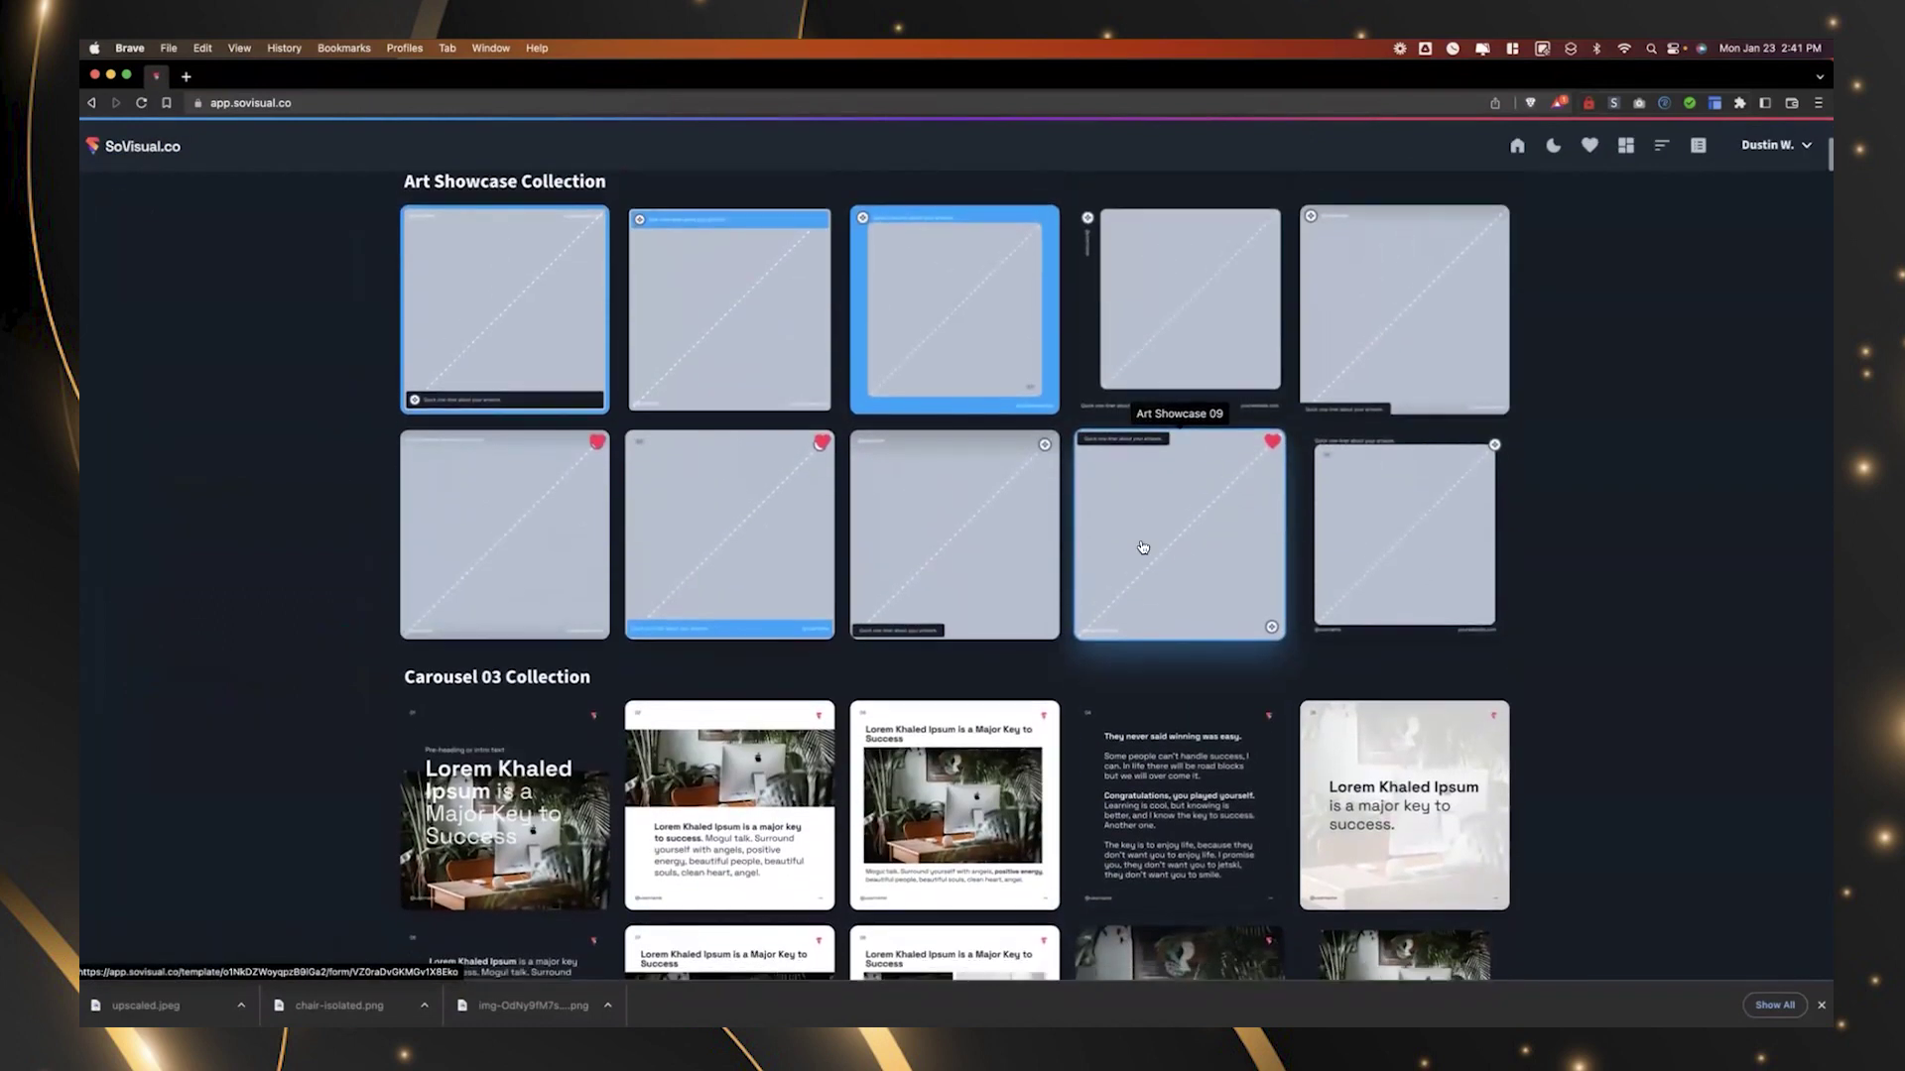
scroll(1180, 491, down, 15)
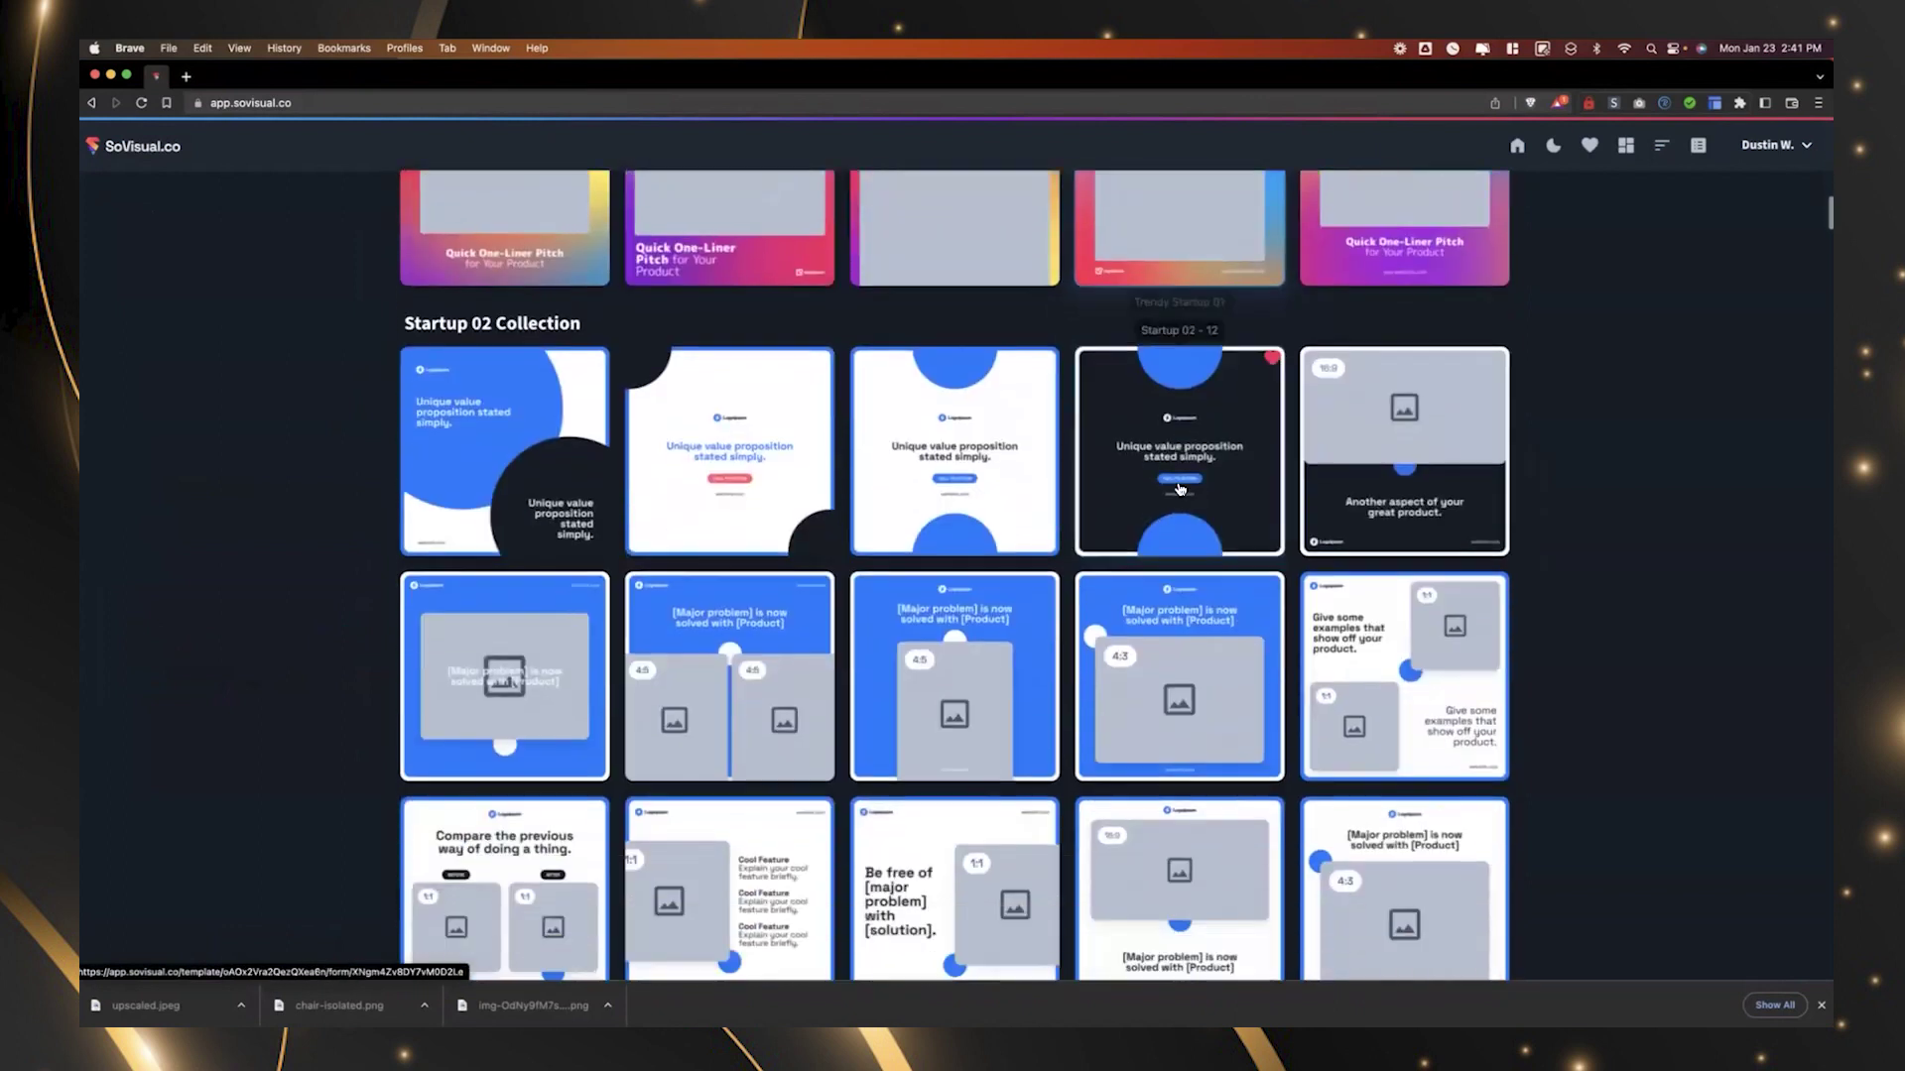
scroll(1180, 488, down, 17)
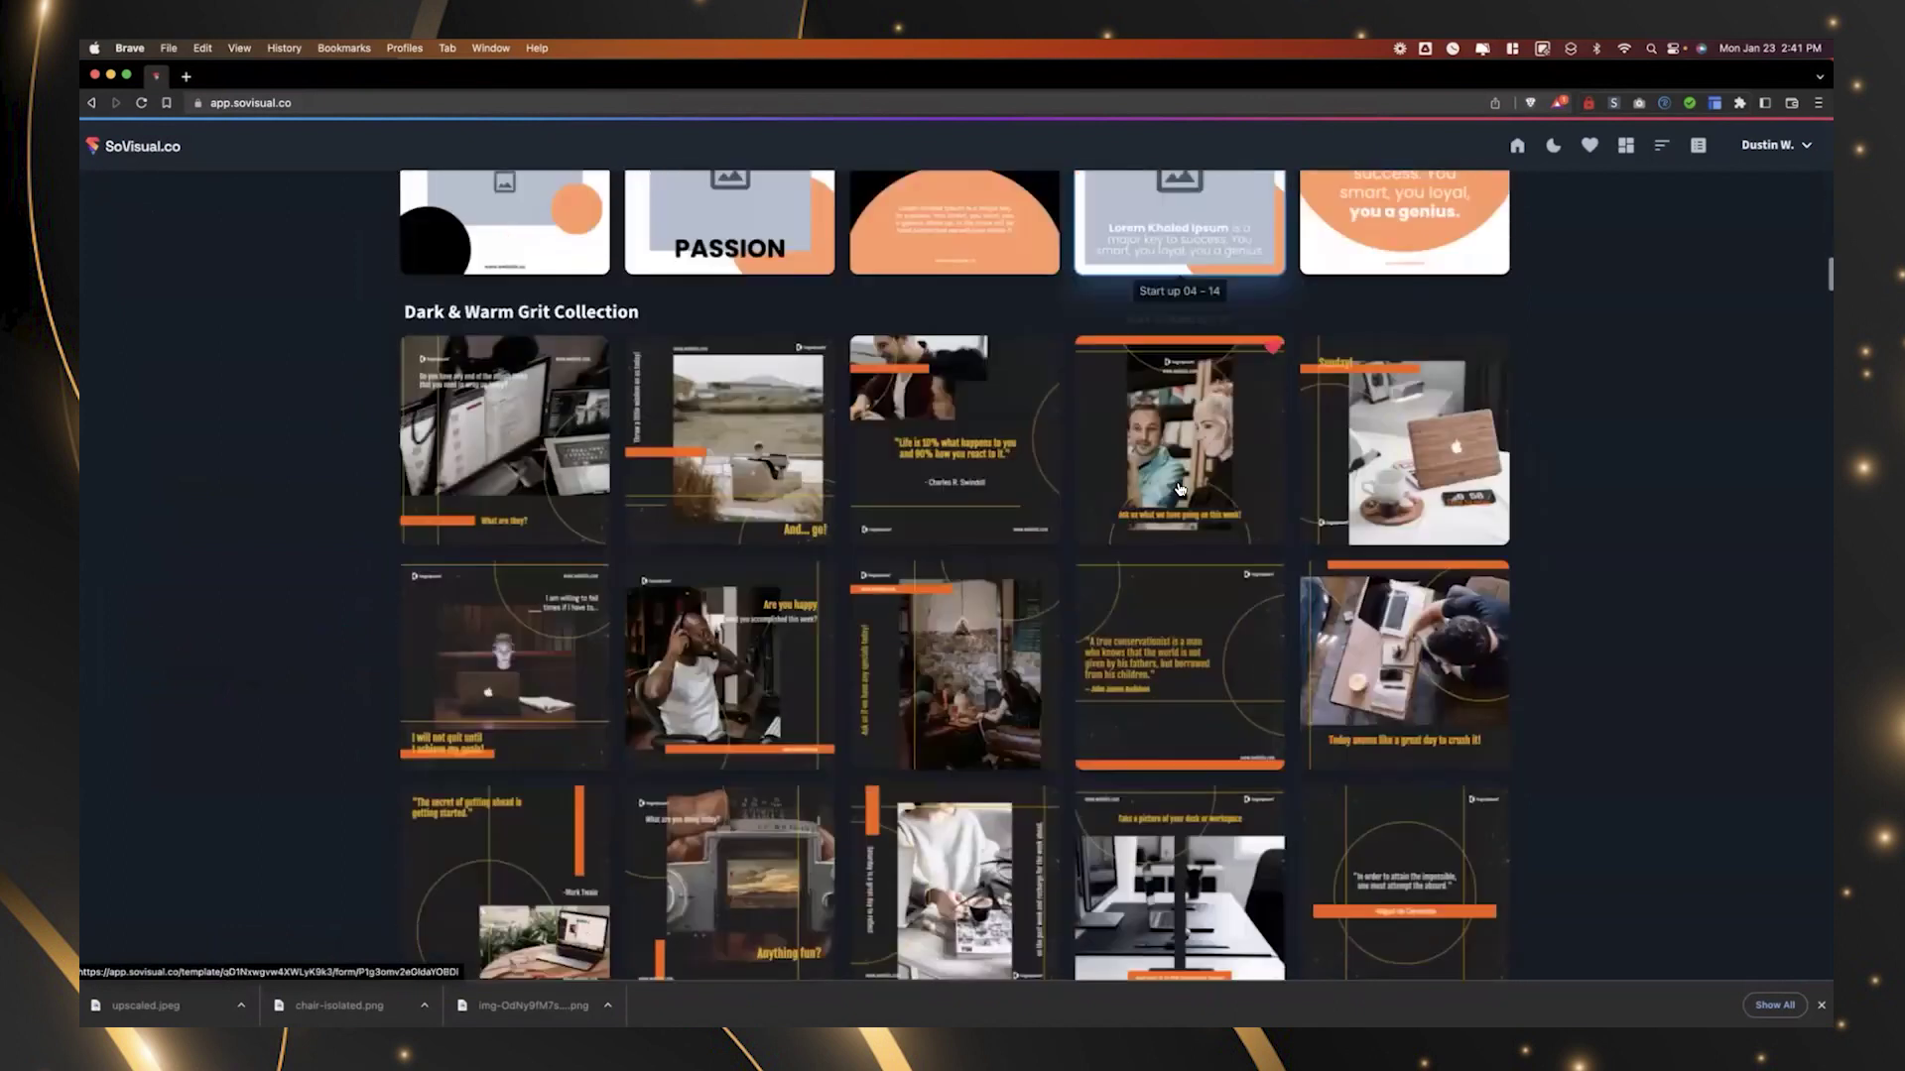
scroll(1180, 488, down, 7)
scroll(1180, 486, down, 16)
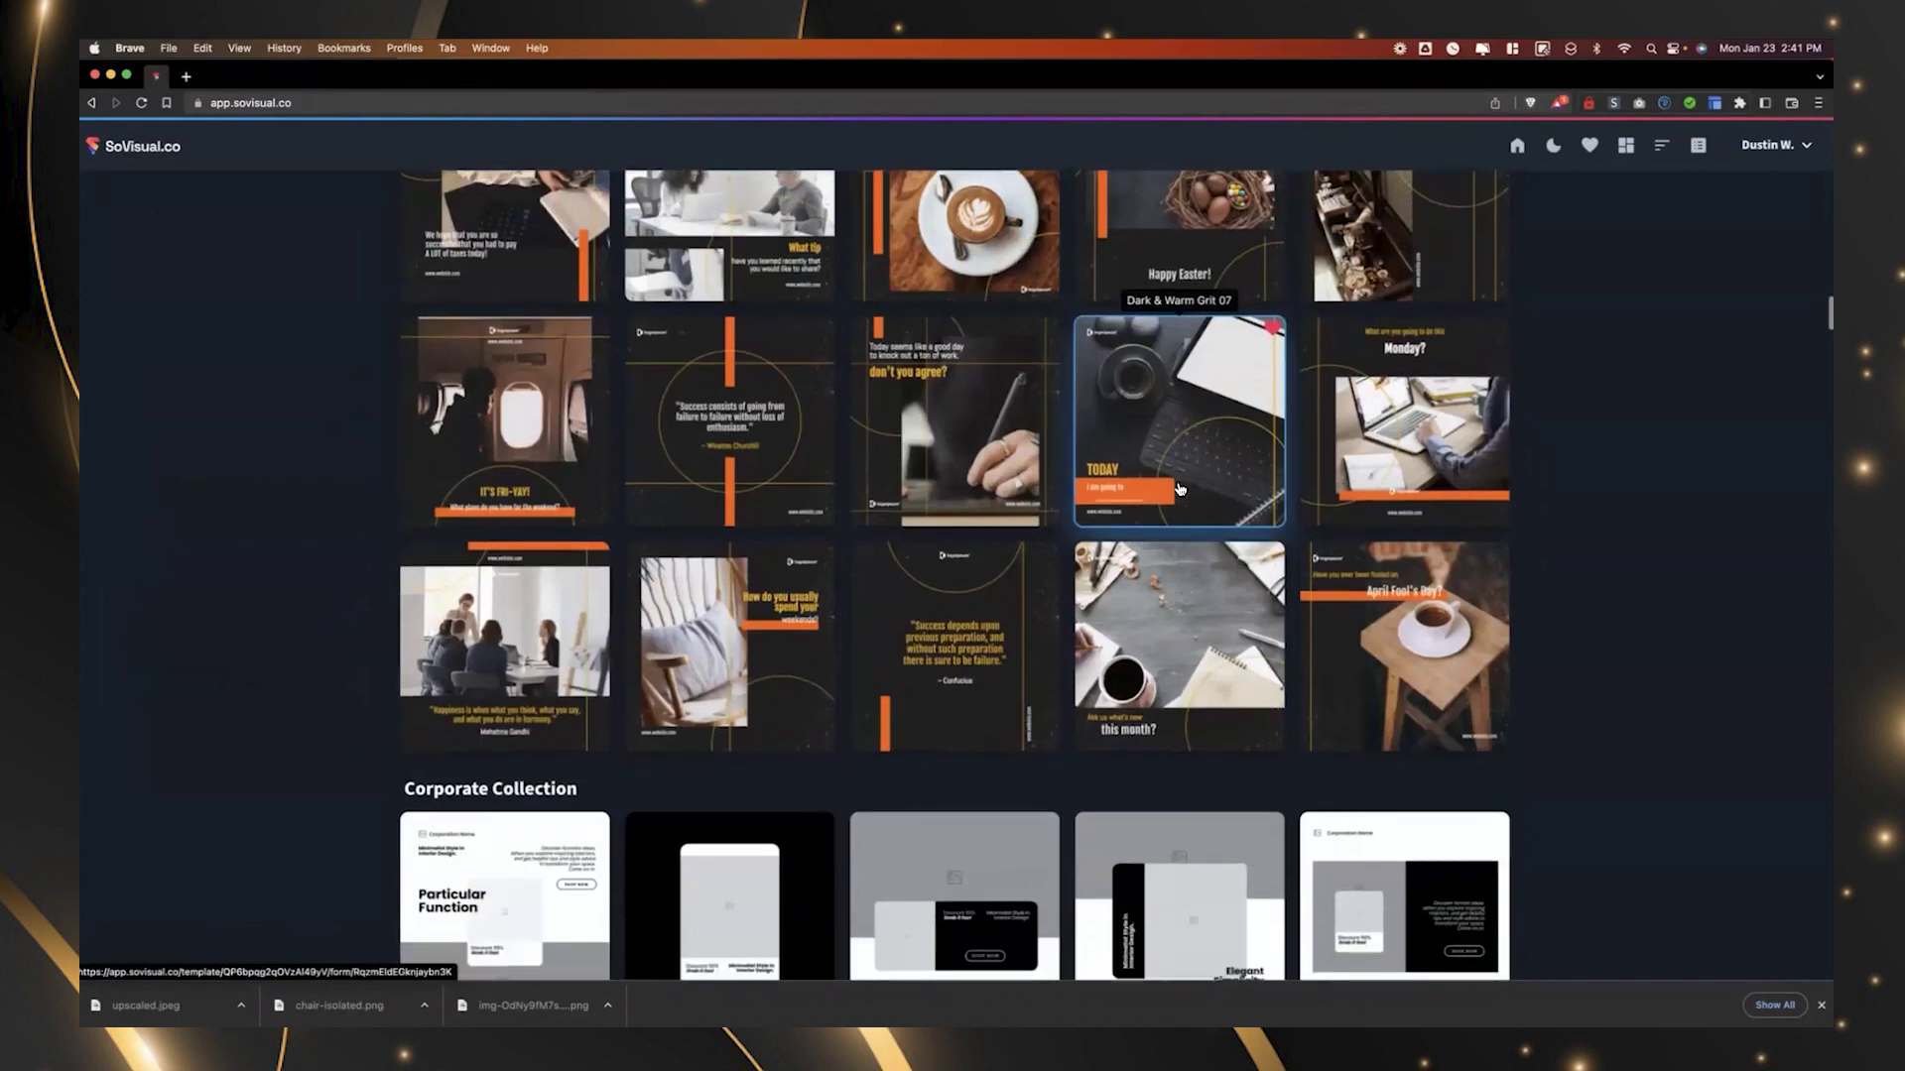
scroll(1179, 488, down, 20)
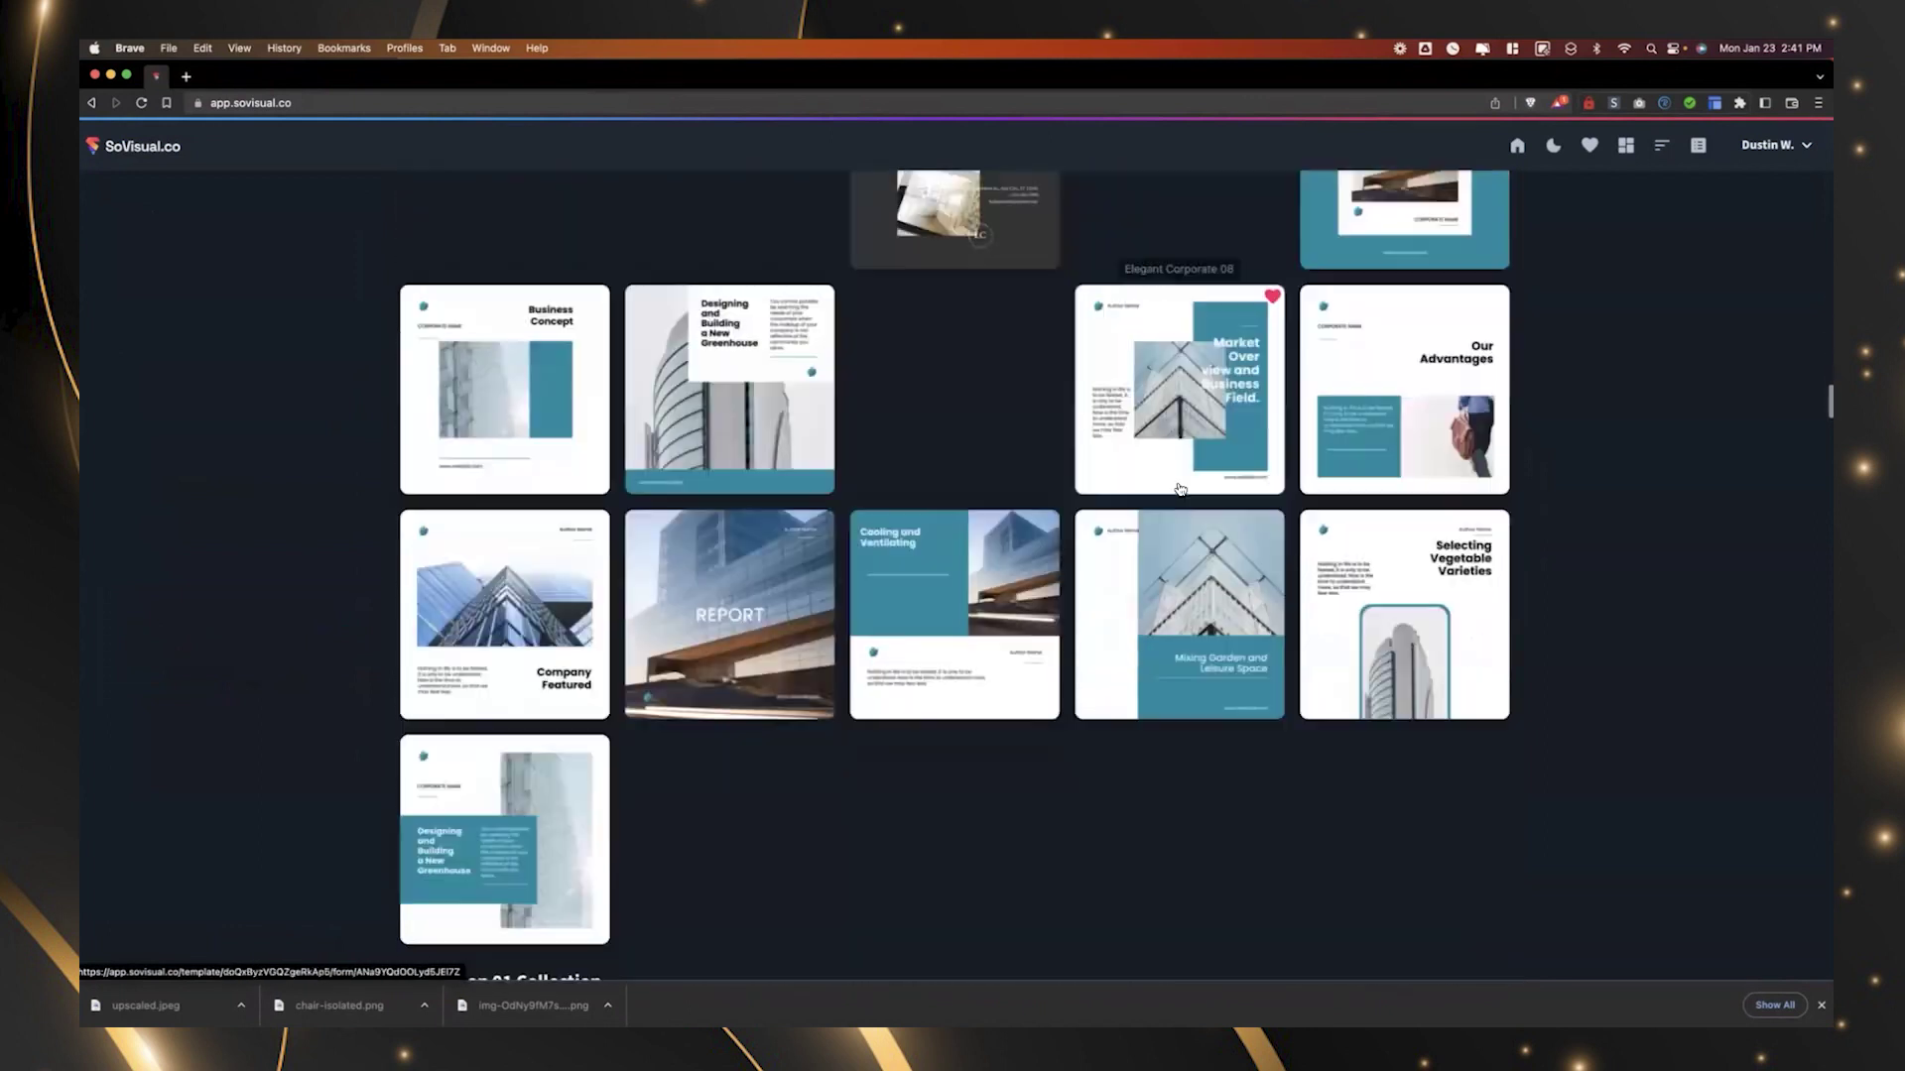
scroll(893, 309, up, 20)
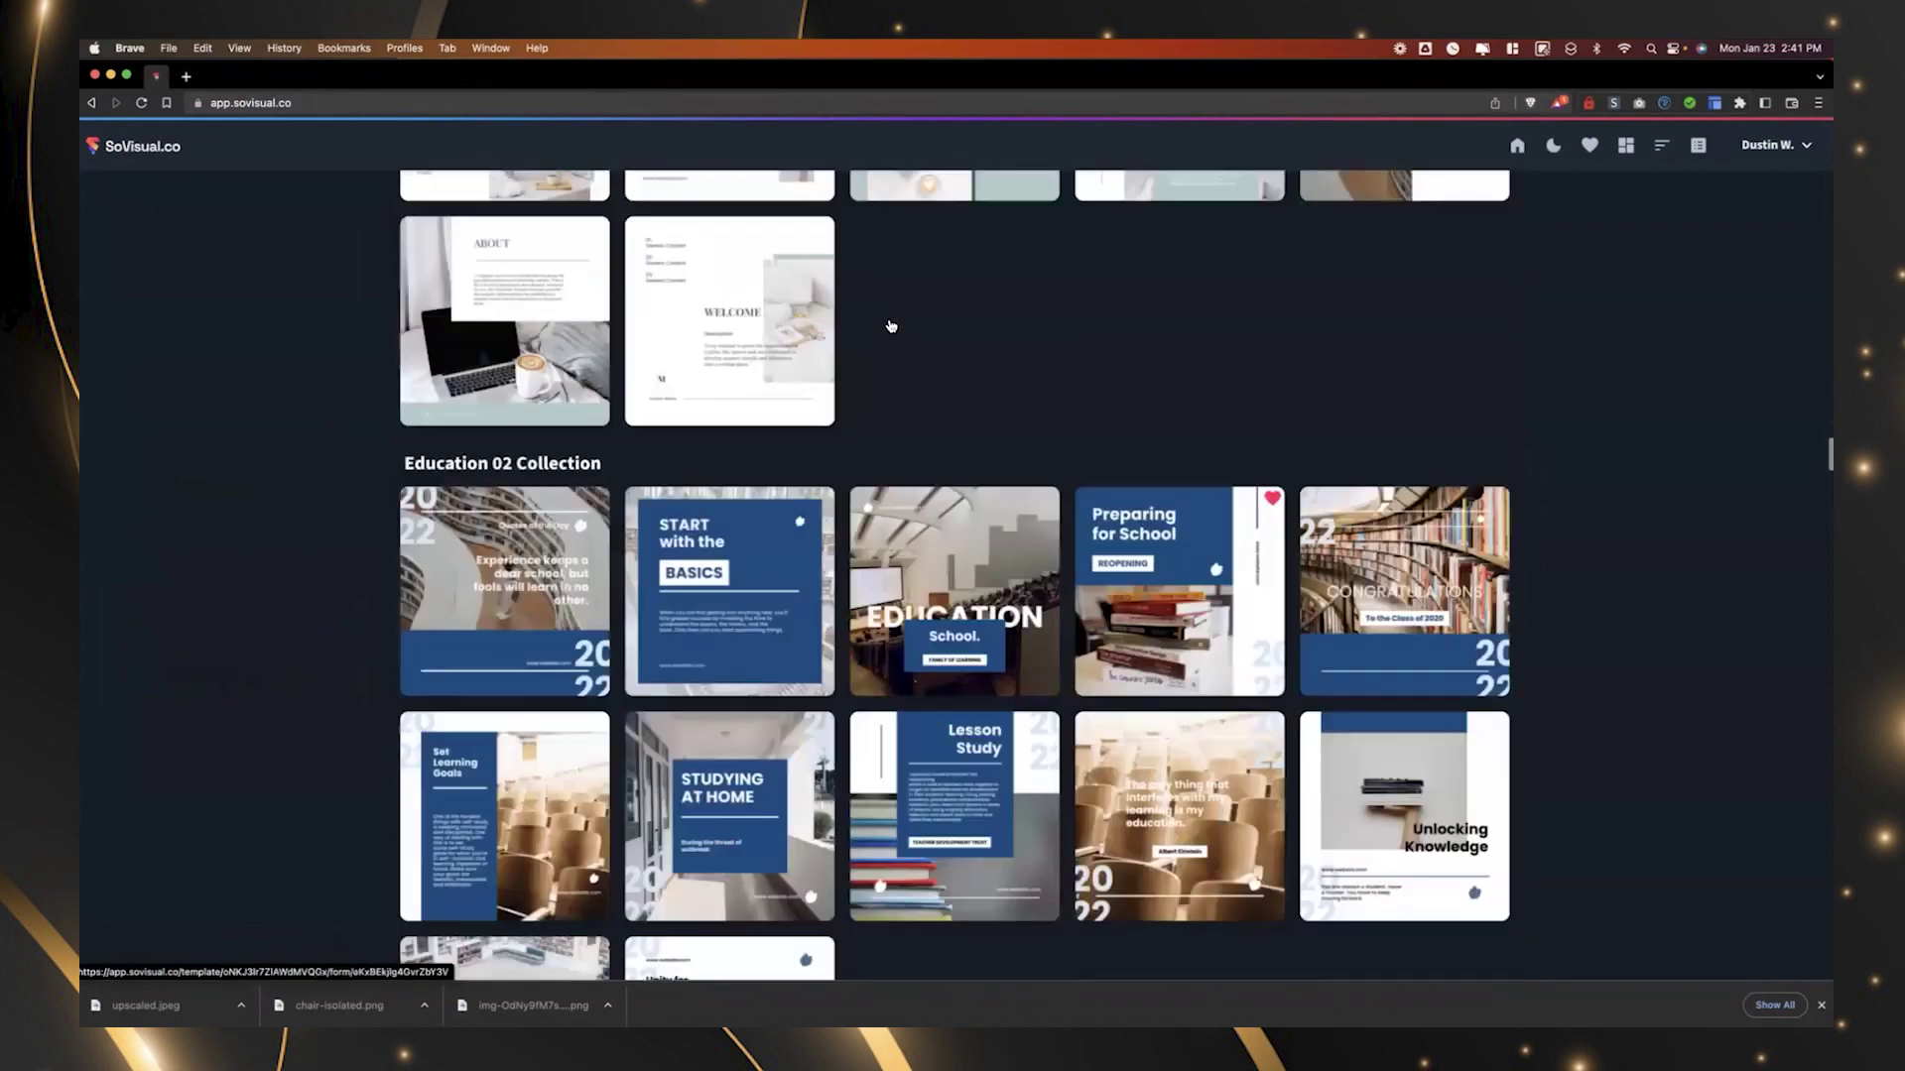
scroll(874, 416, up, 15)
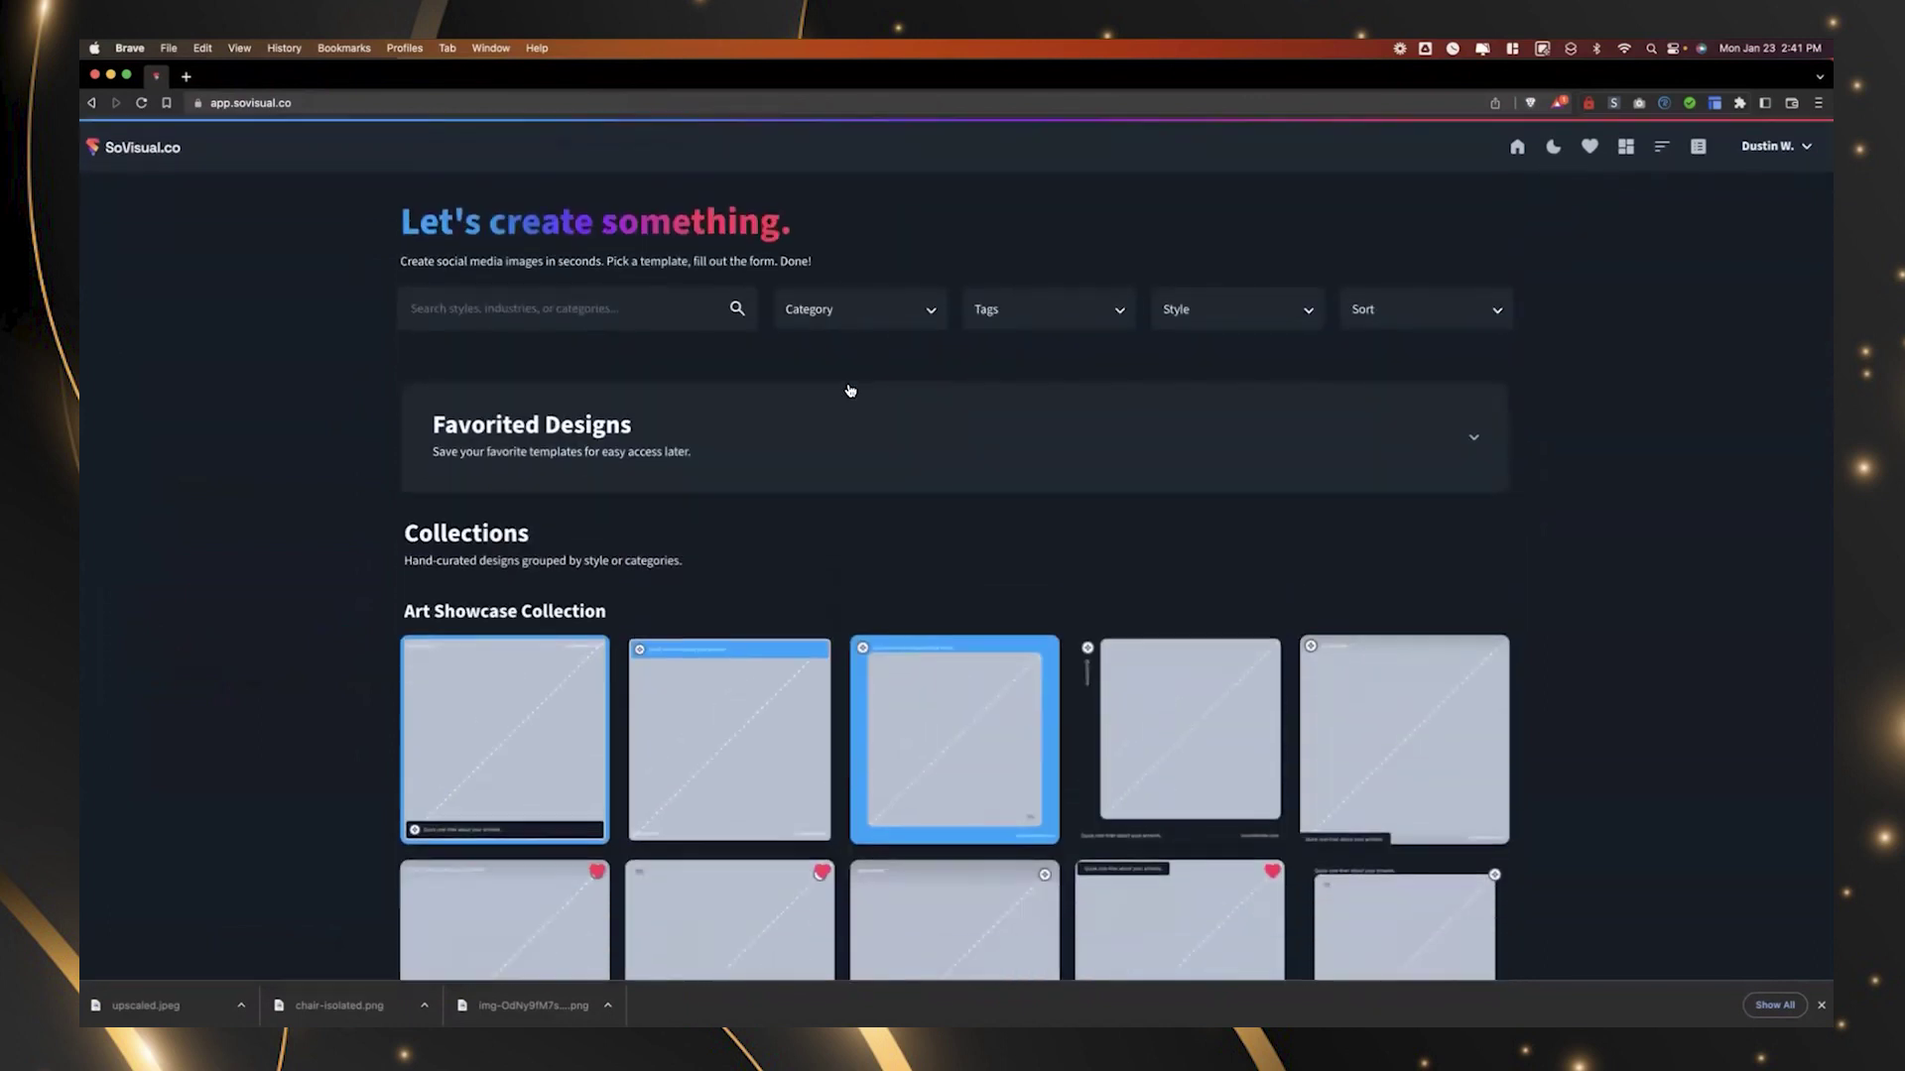
Filter the templates by the Instagram Post category and open the dark astronaut design with the white caption card.
click(843, 308)
click(831, 480)
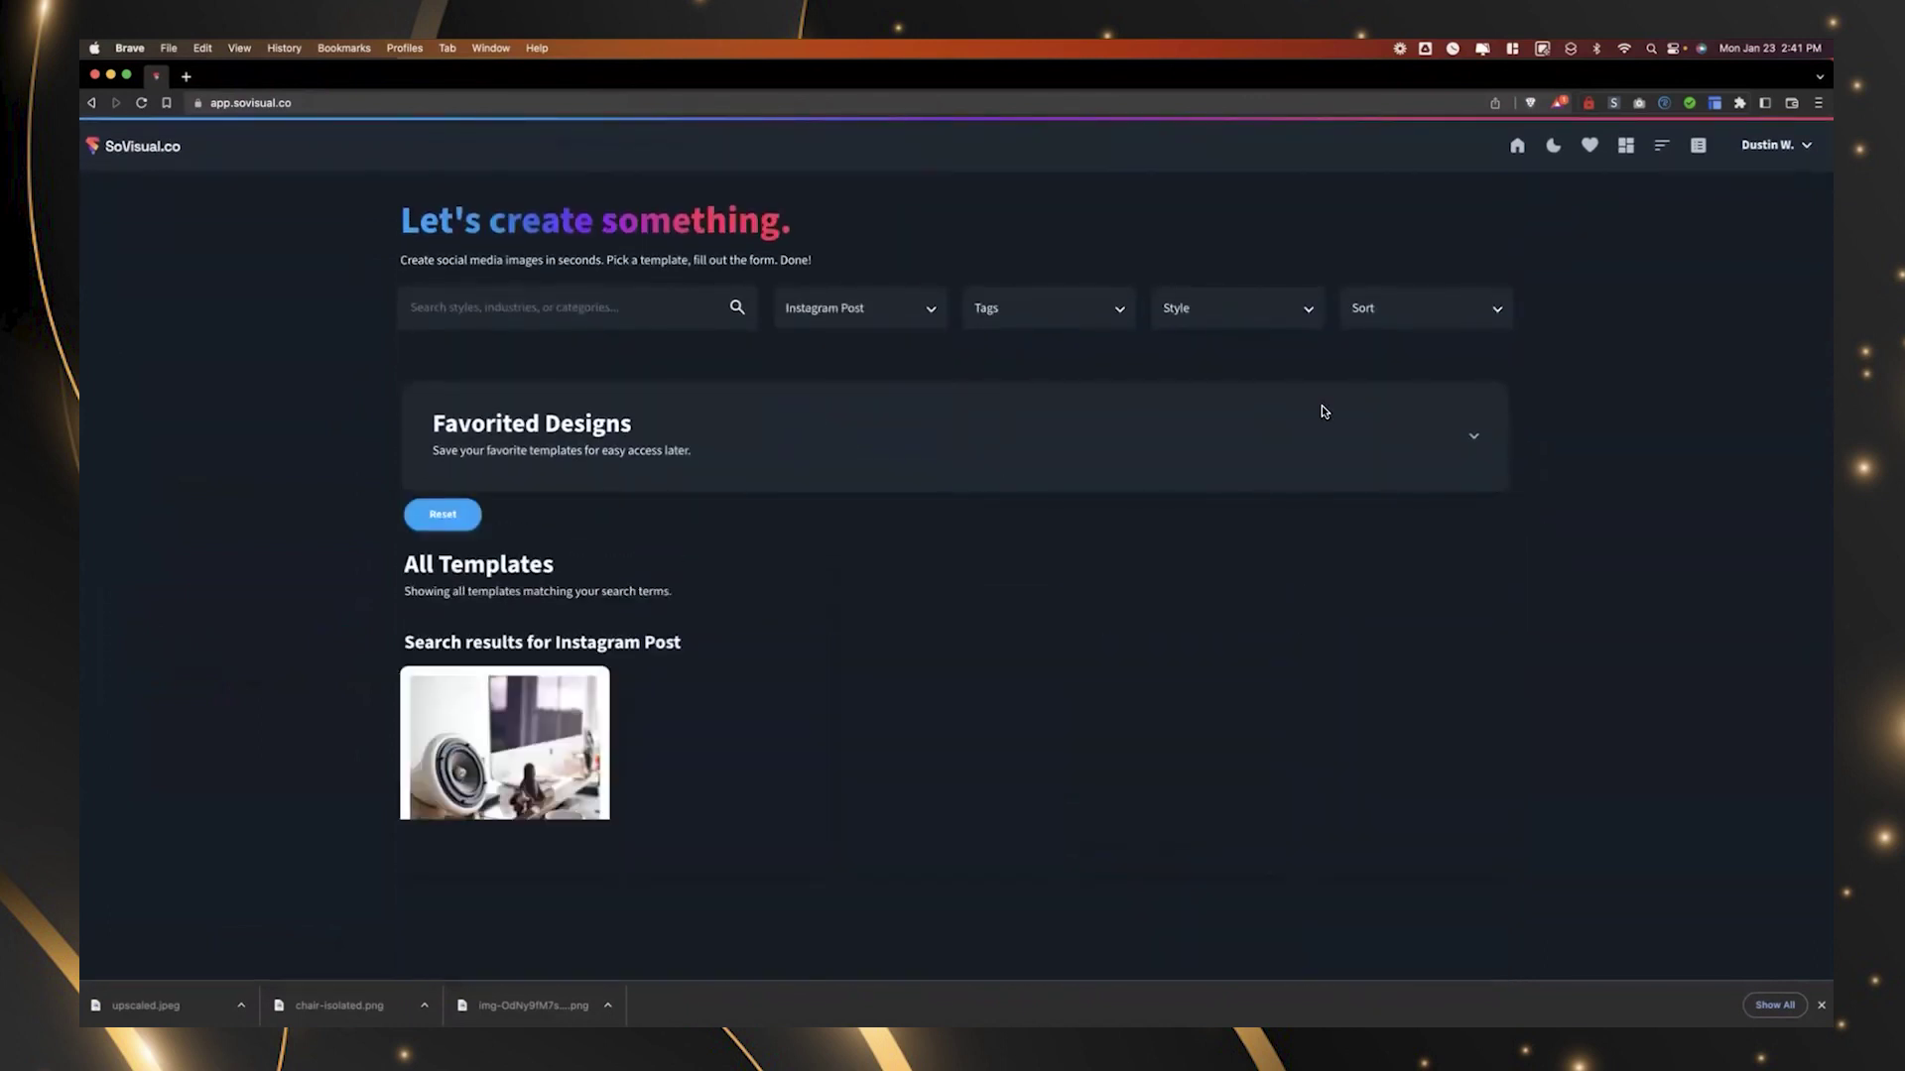
scroll(1558, 412, down, 5)
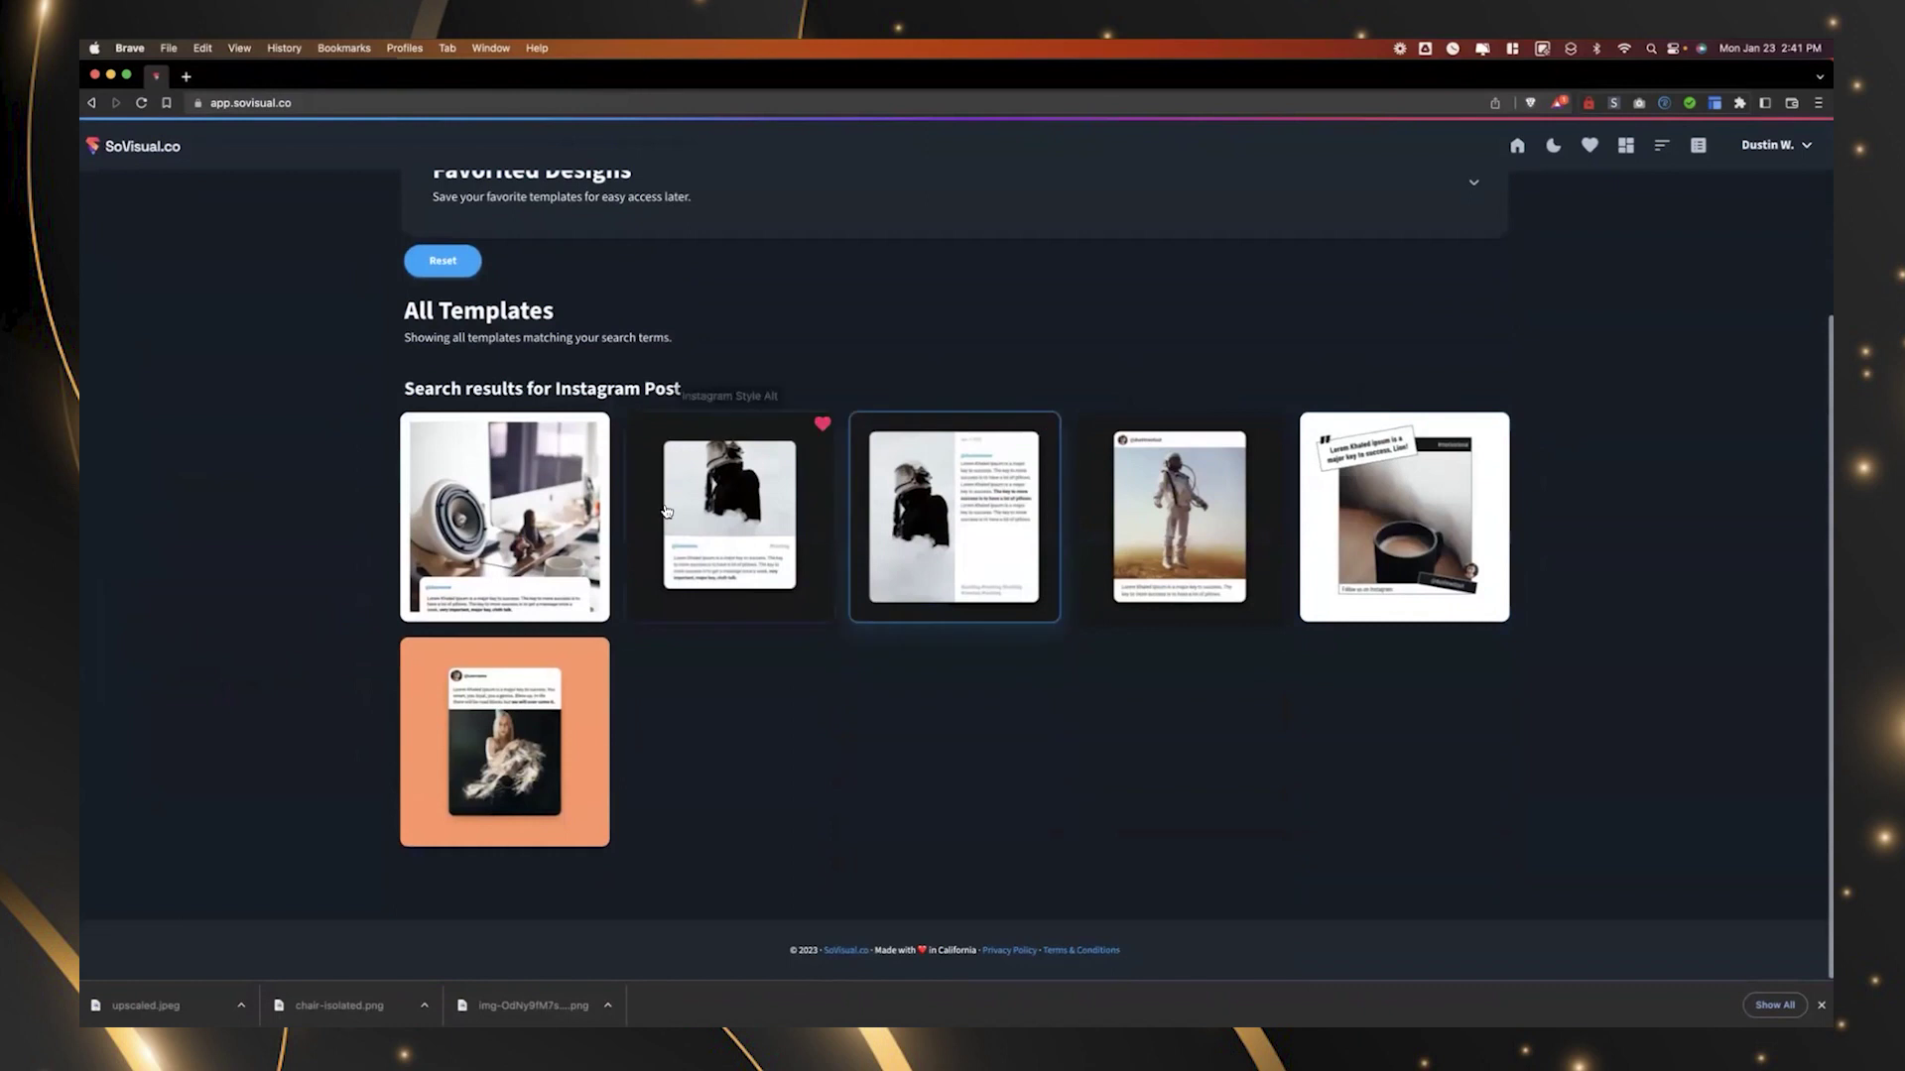
click(739, 496)
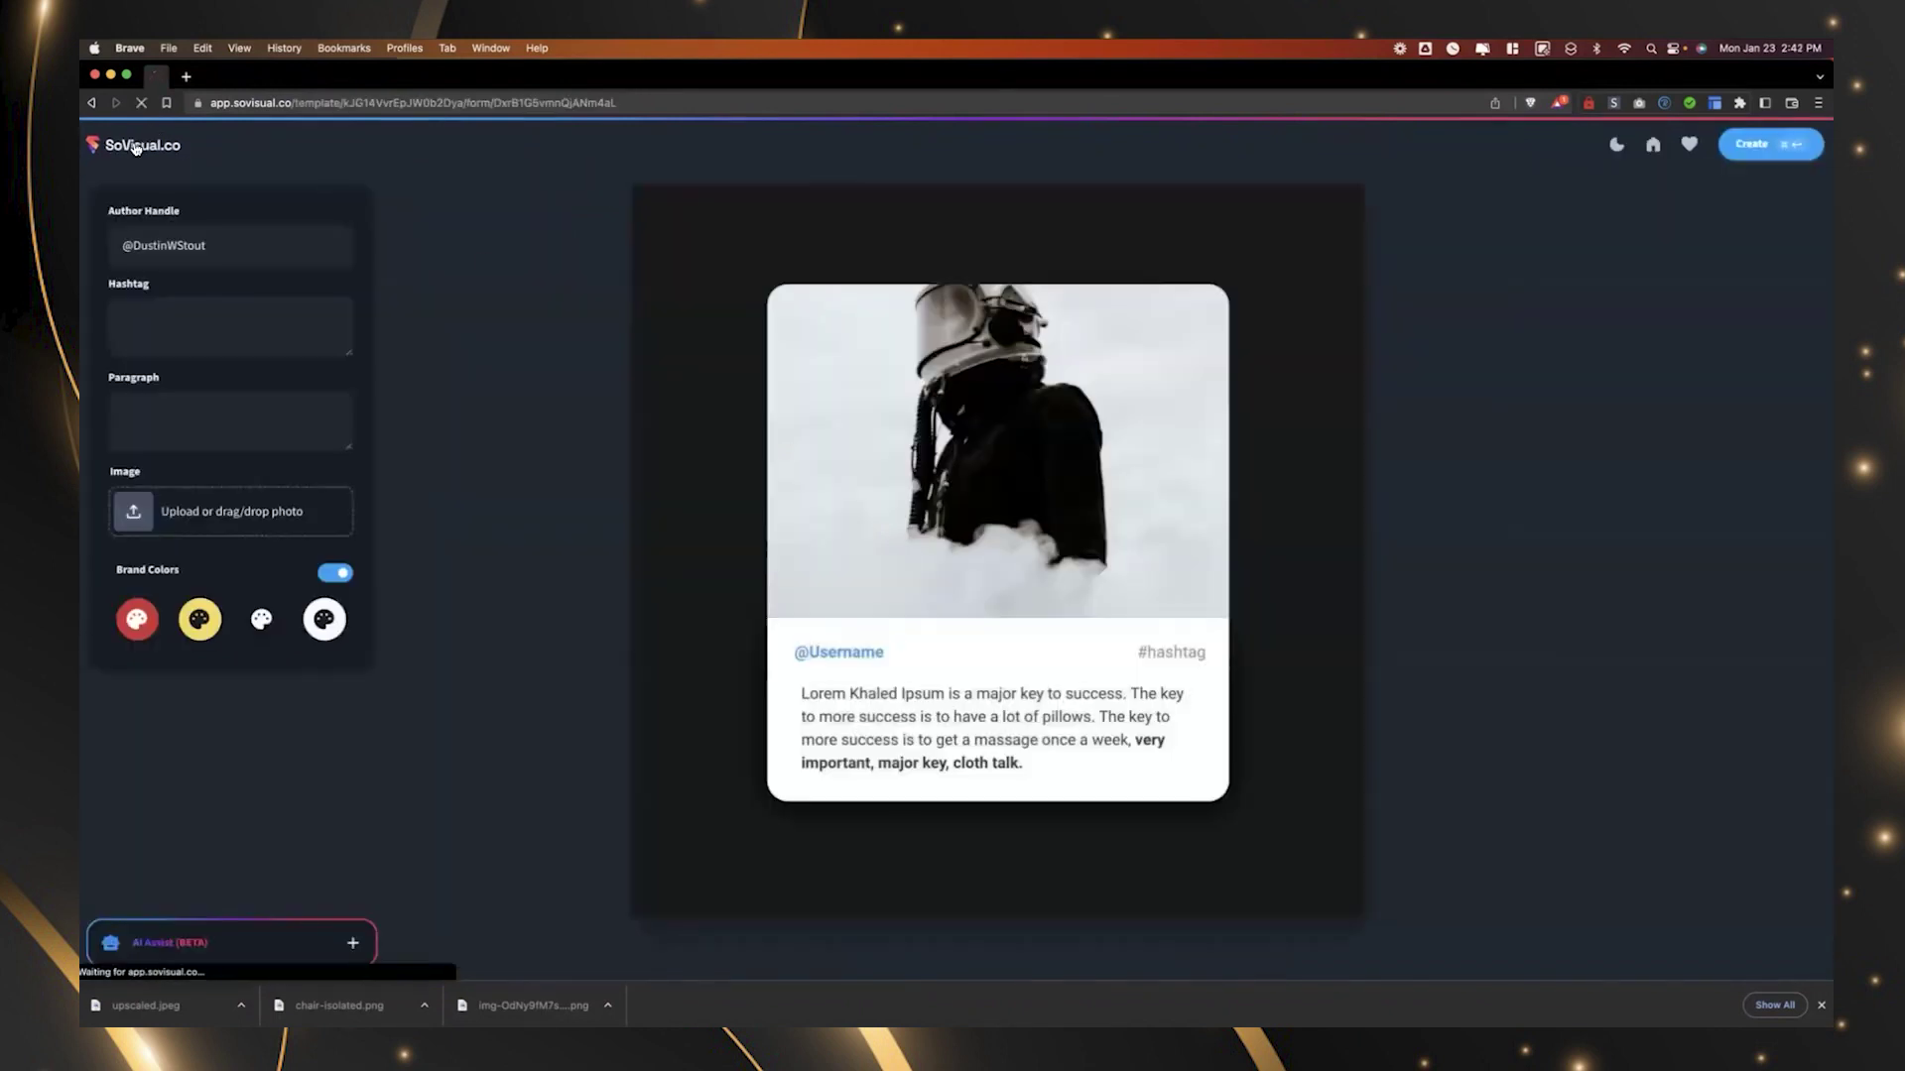
Return to the template gallery, filter it by the Business tag and look through the matching templates.
click(136, 147)
click(1035, 311)
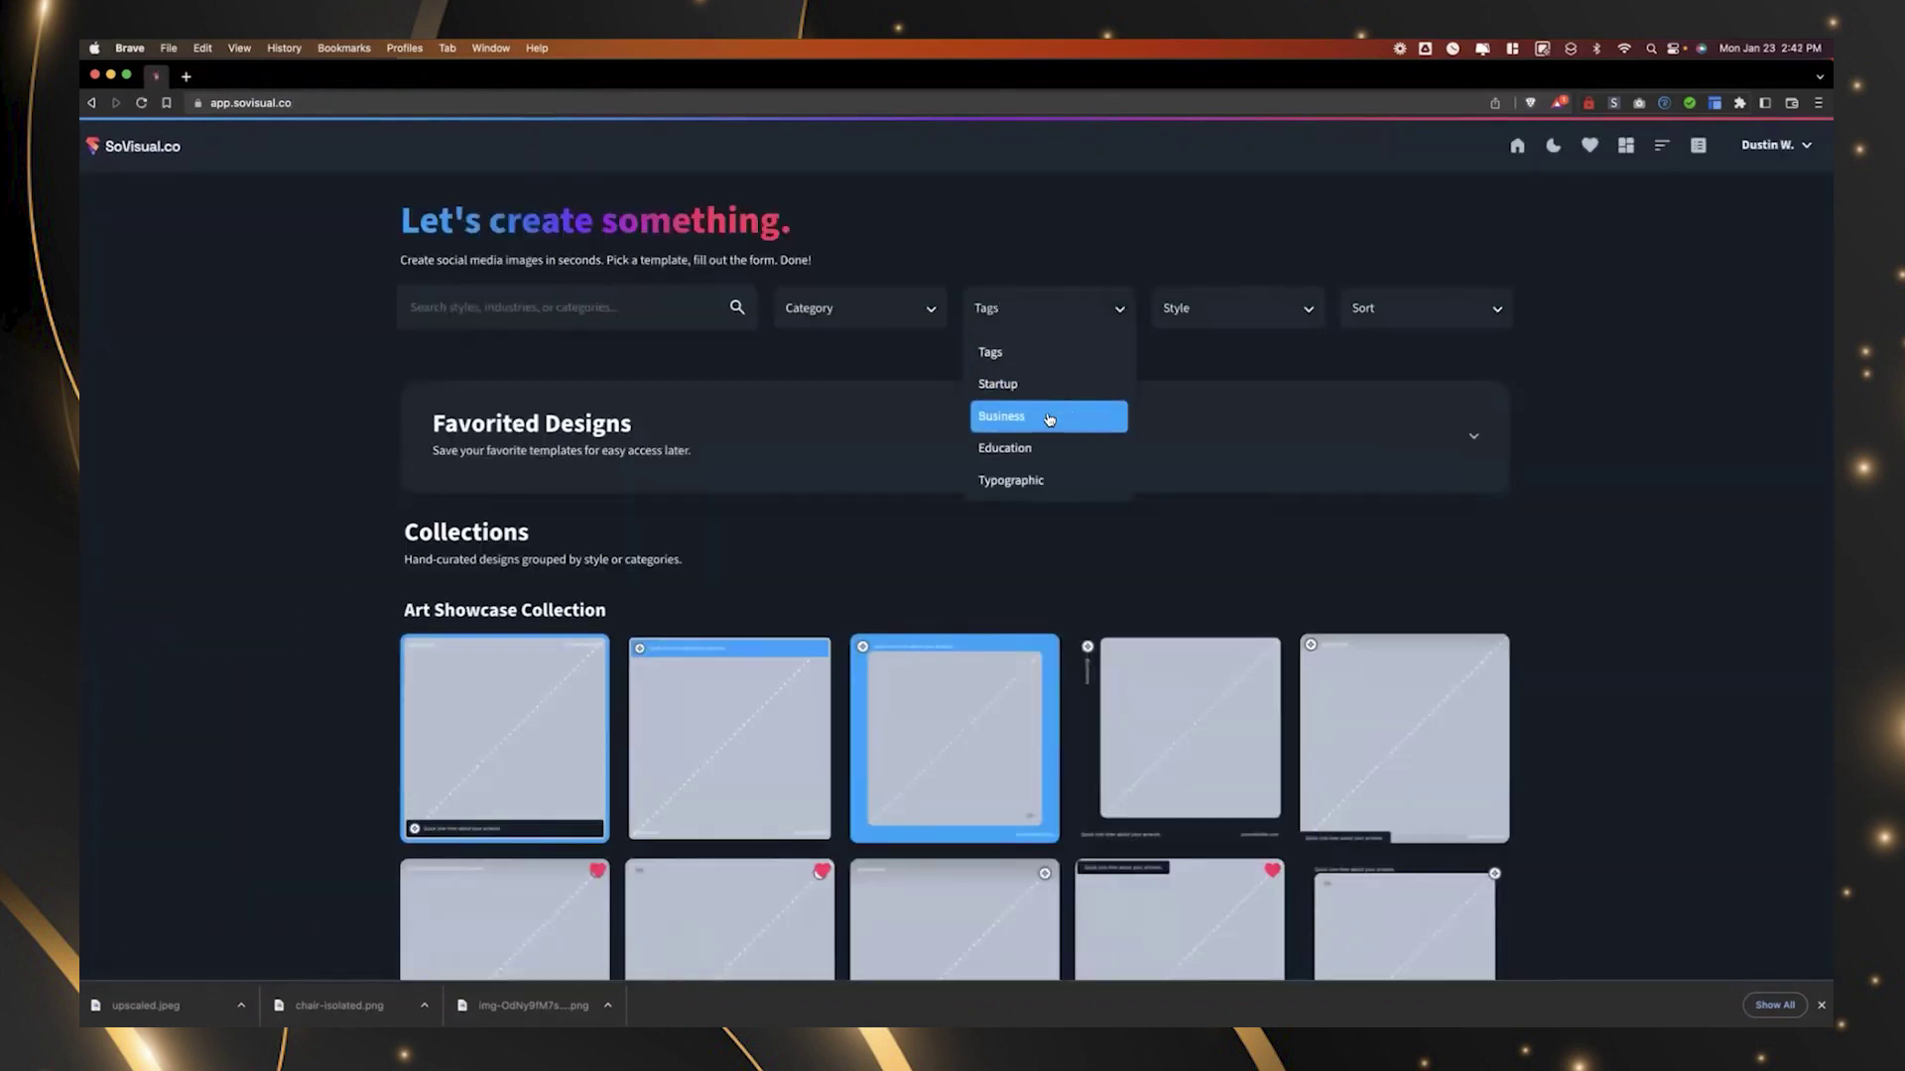
click(1049, 418)
scroll(1203, 407, down, 5)
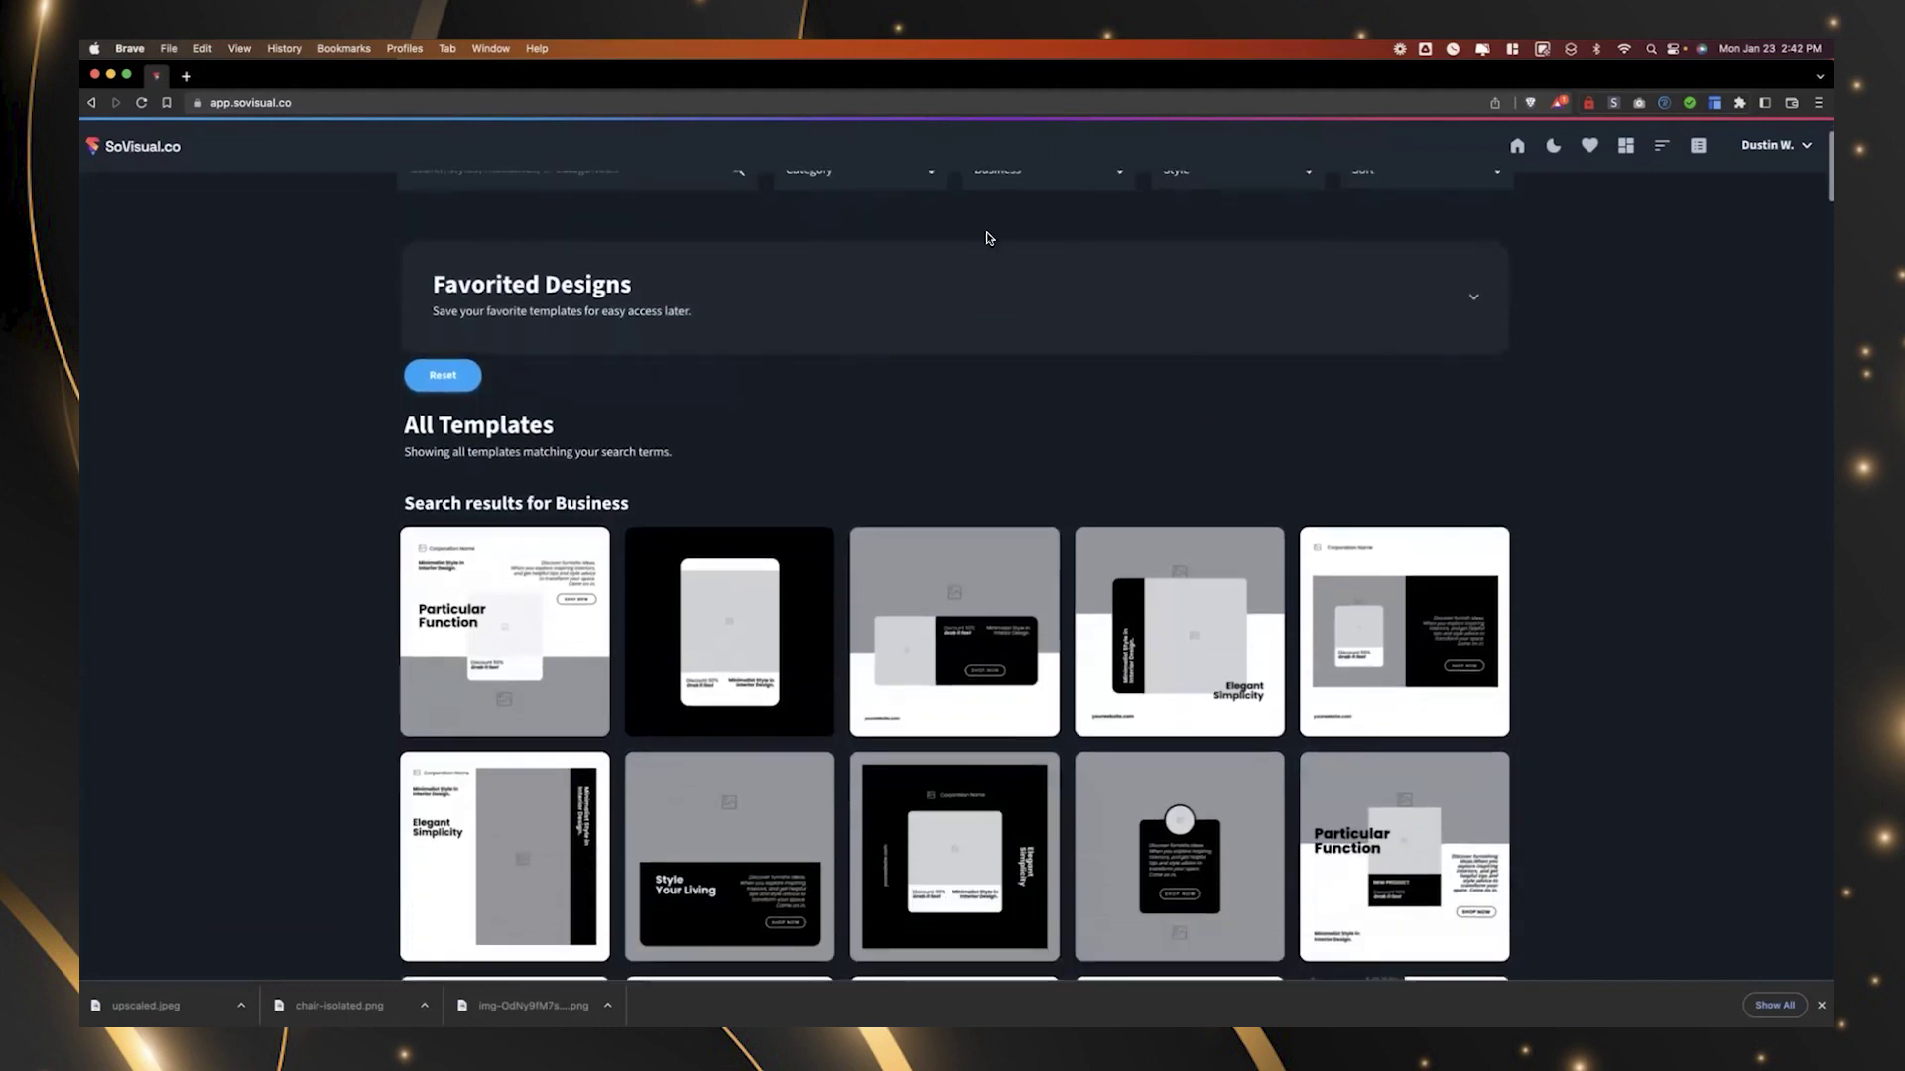
scroll(996, 372, down, 10)
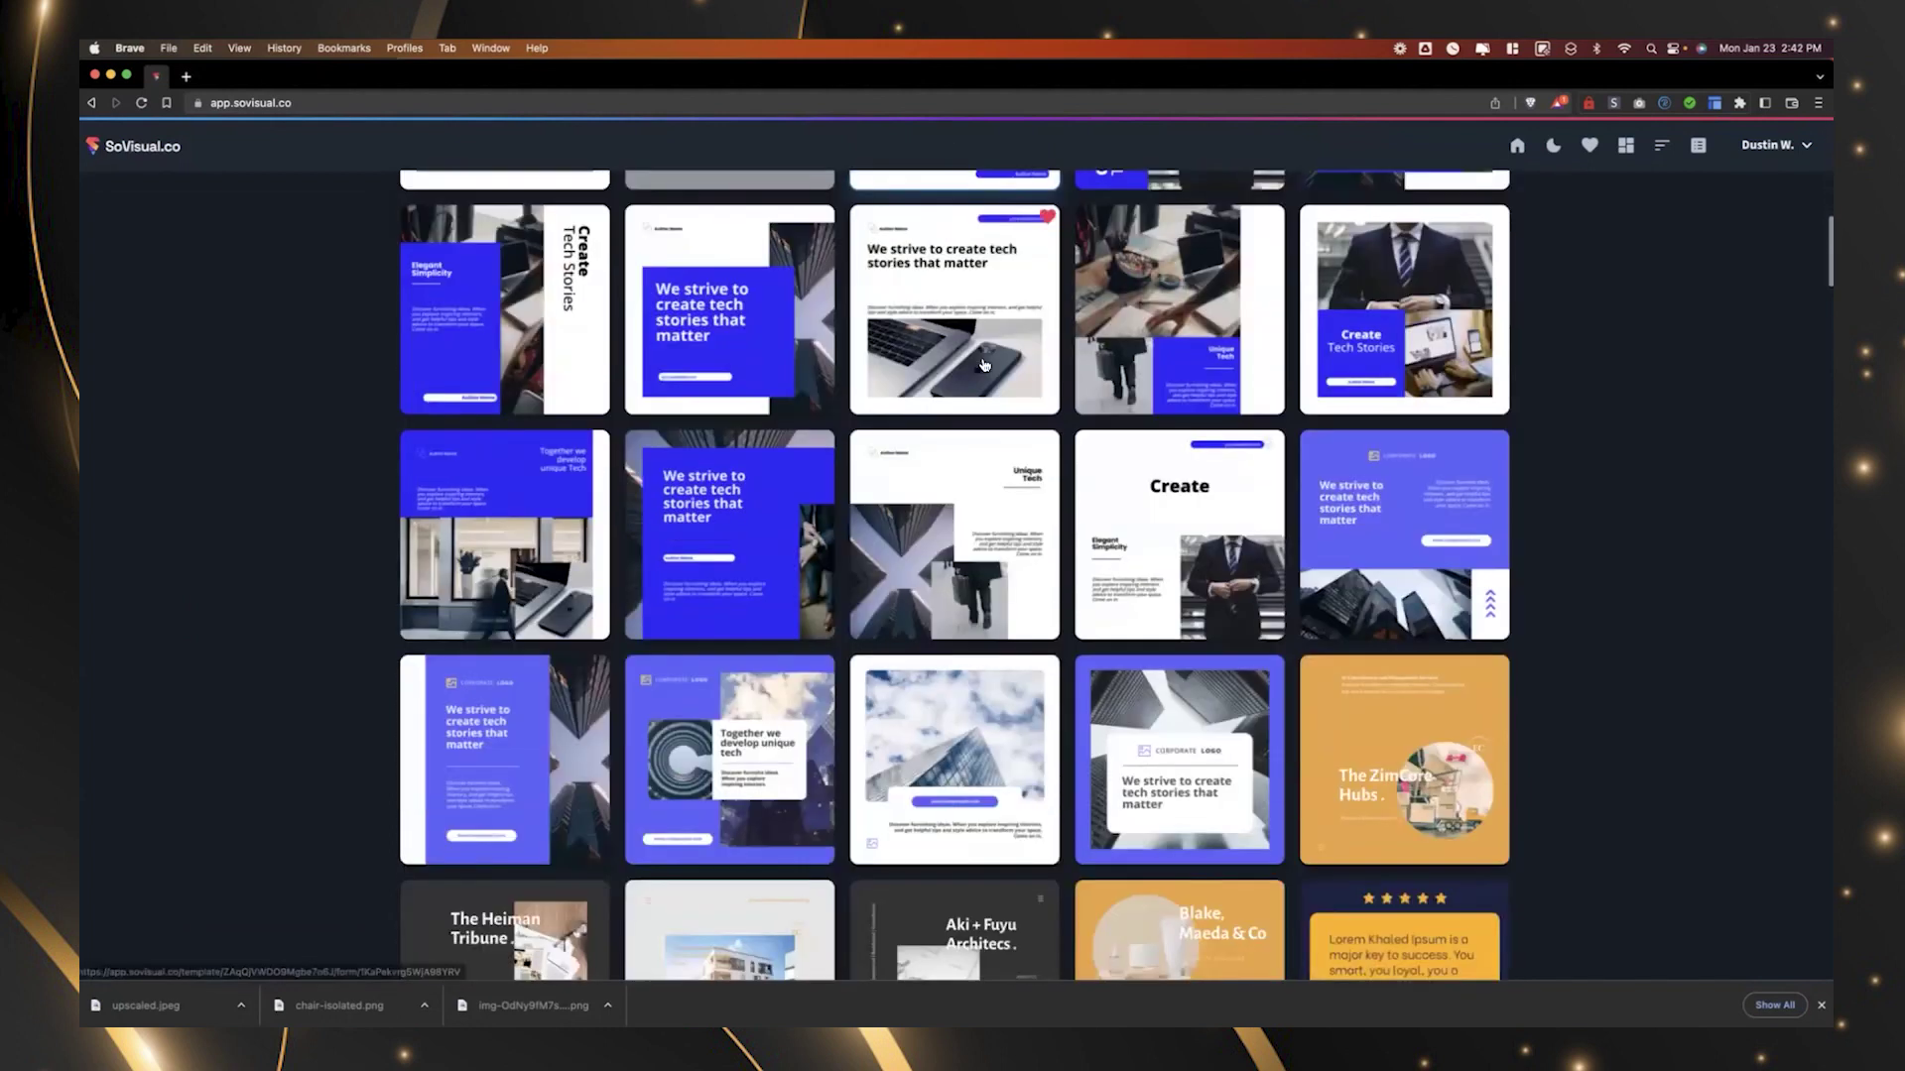
Search the templates for "review" and open the white Google-style review template.
scroll(1196, 308, up, 15)
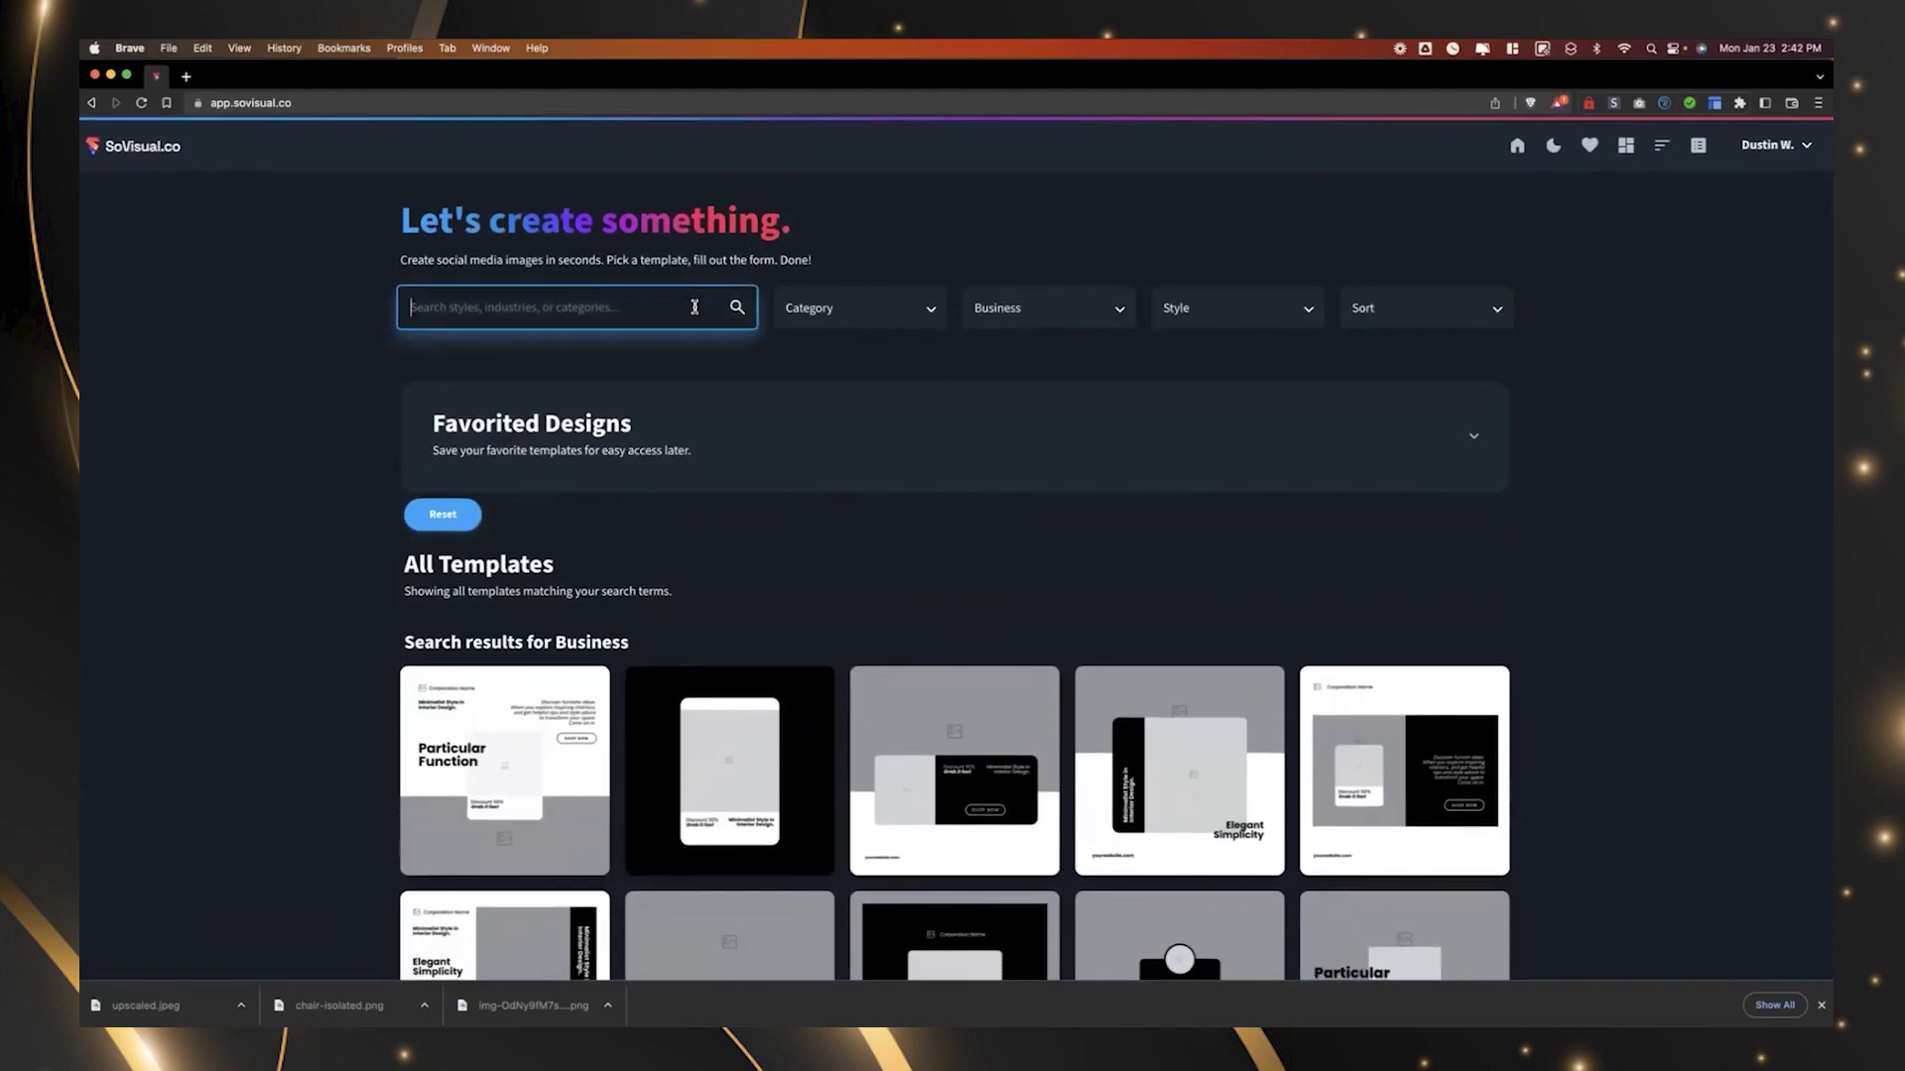
text(r)
key(BackSpace)
text(review)
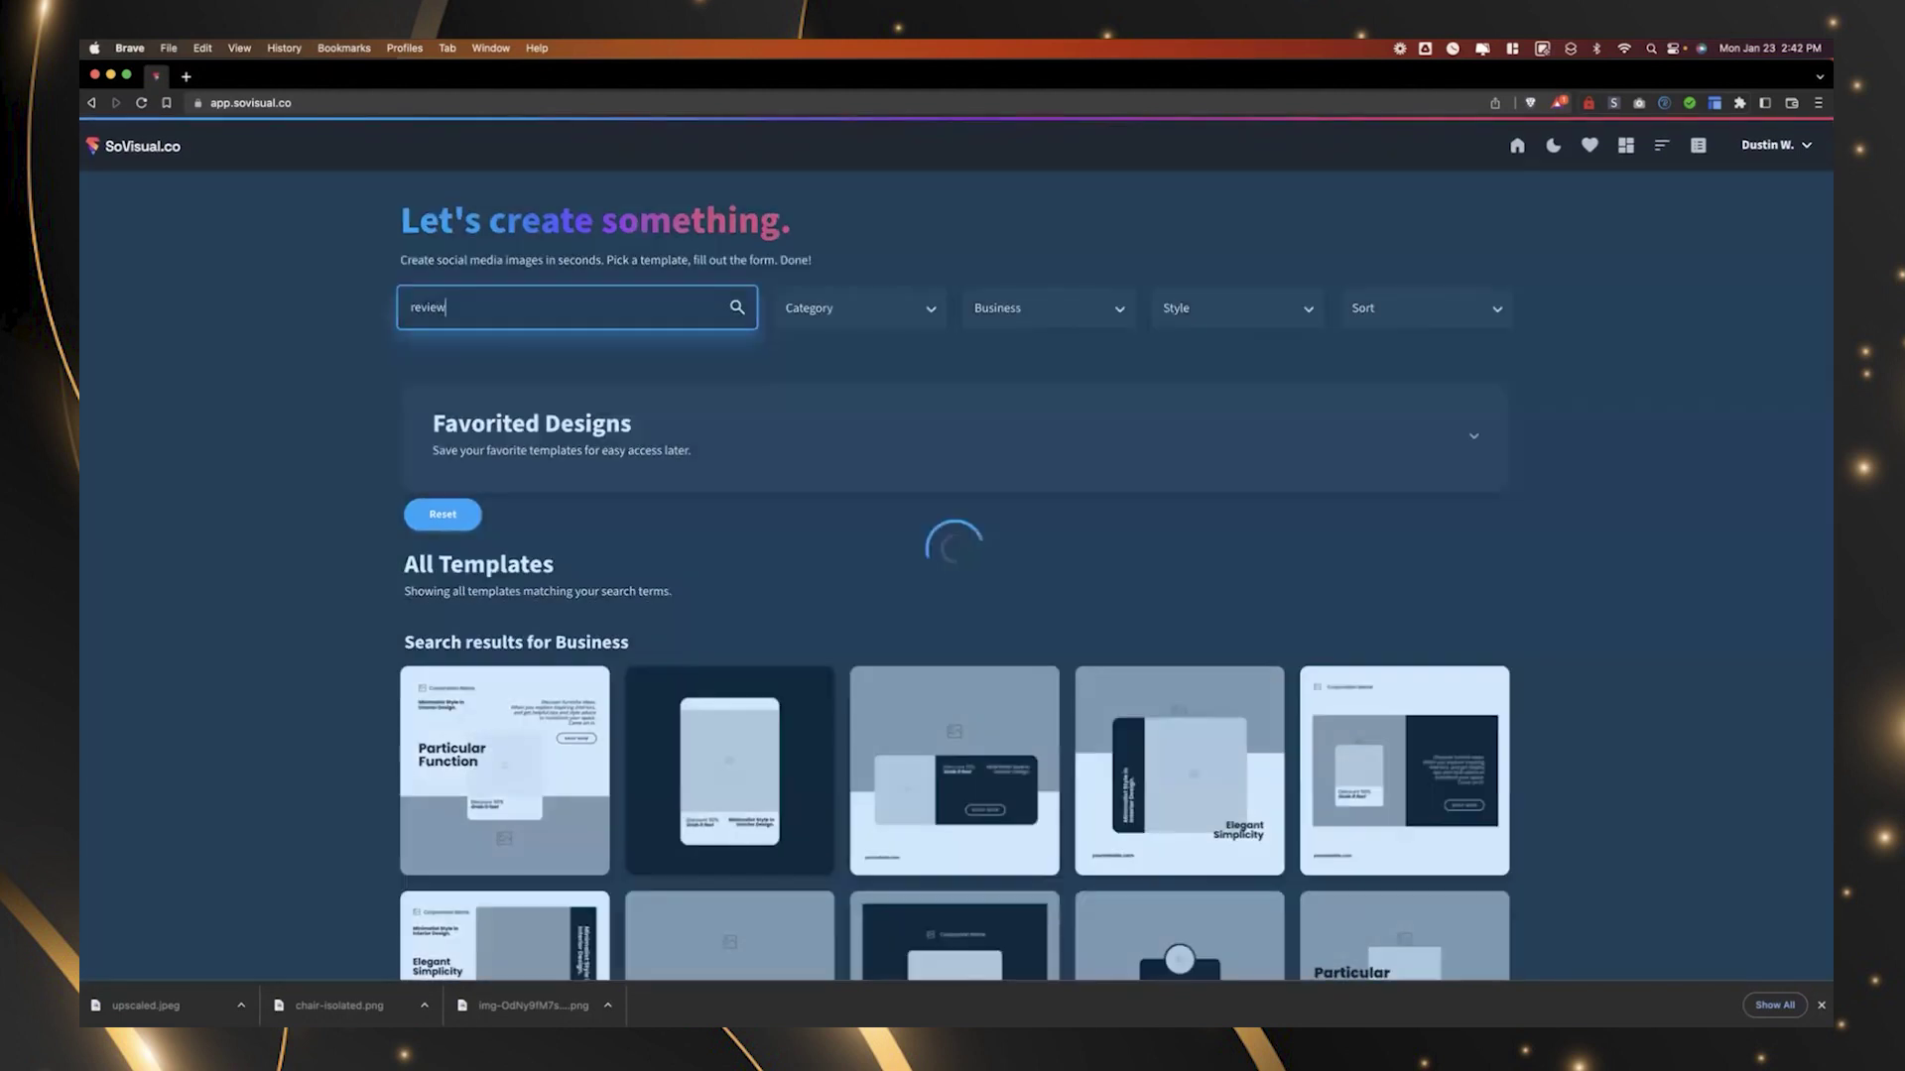
scroll(918, 448, down, 3)
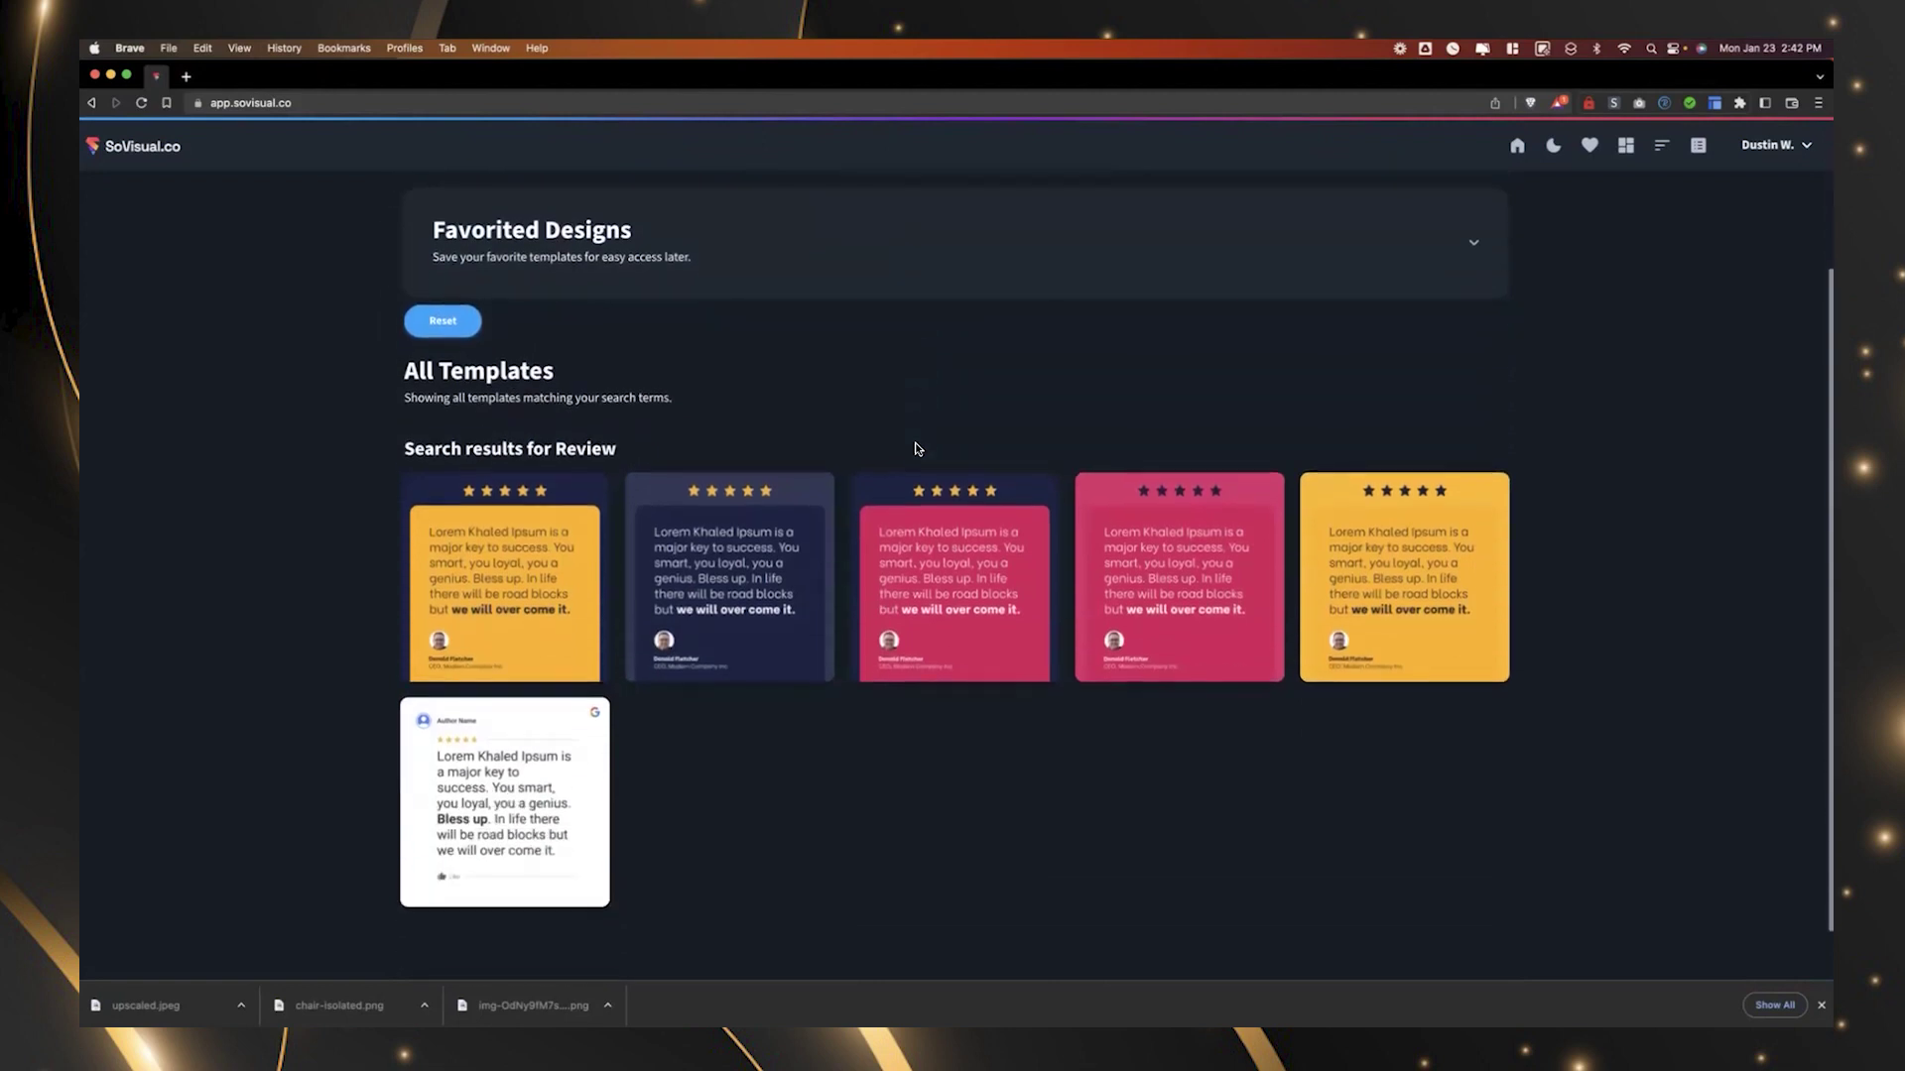
scroll(917, 448, down, 1)
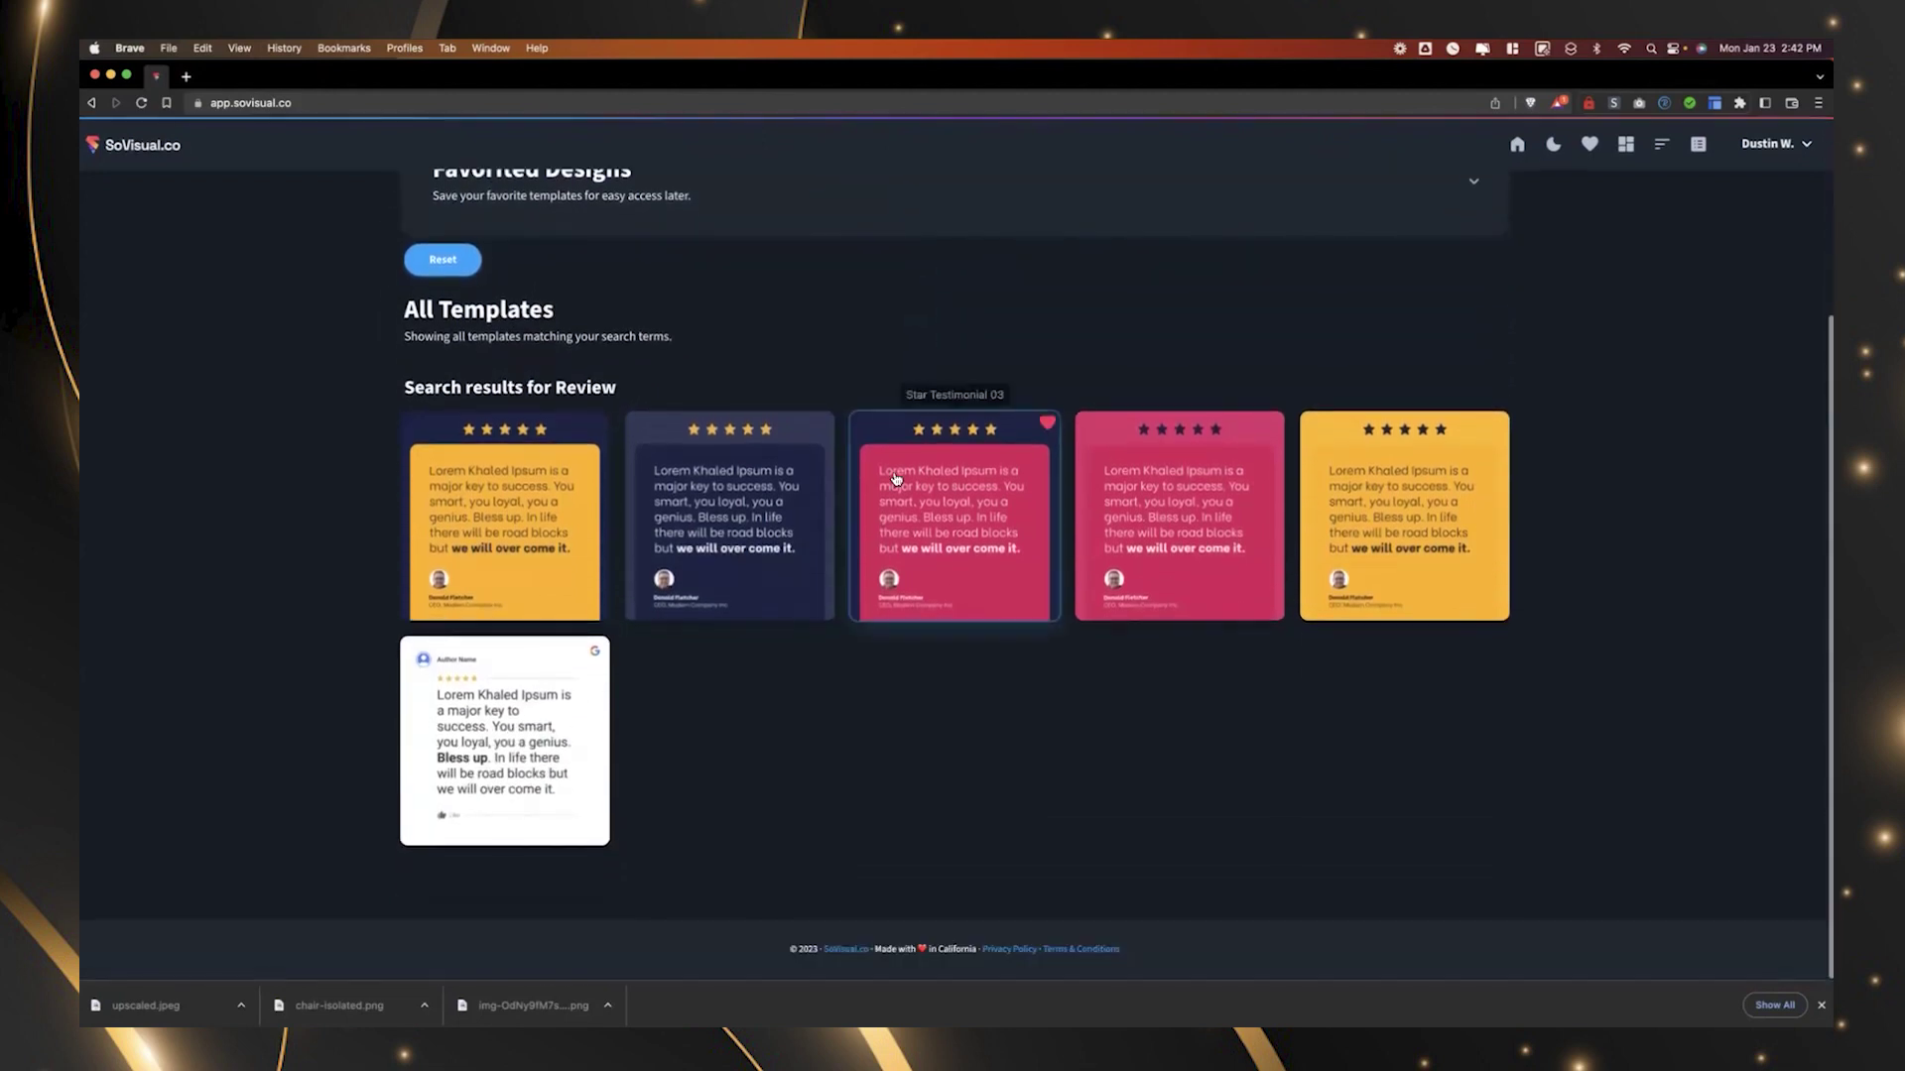
click(501, 655)
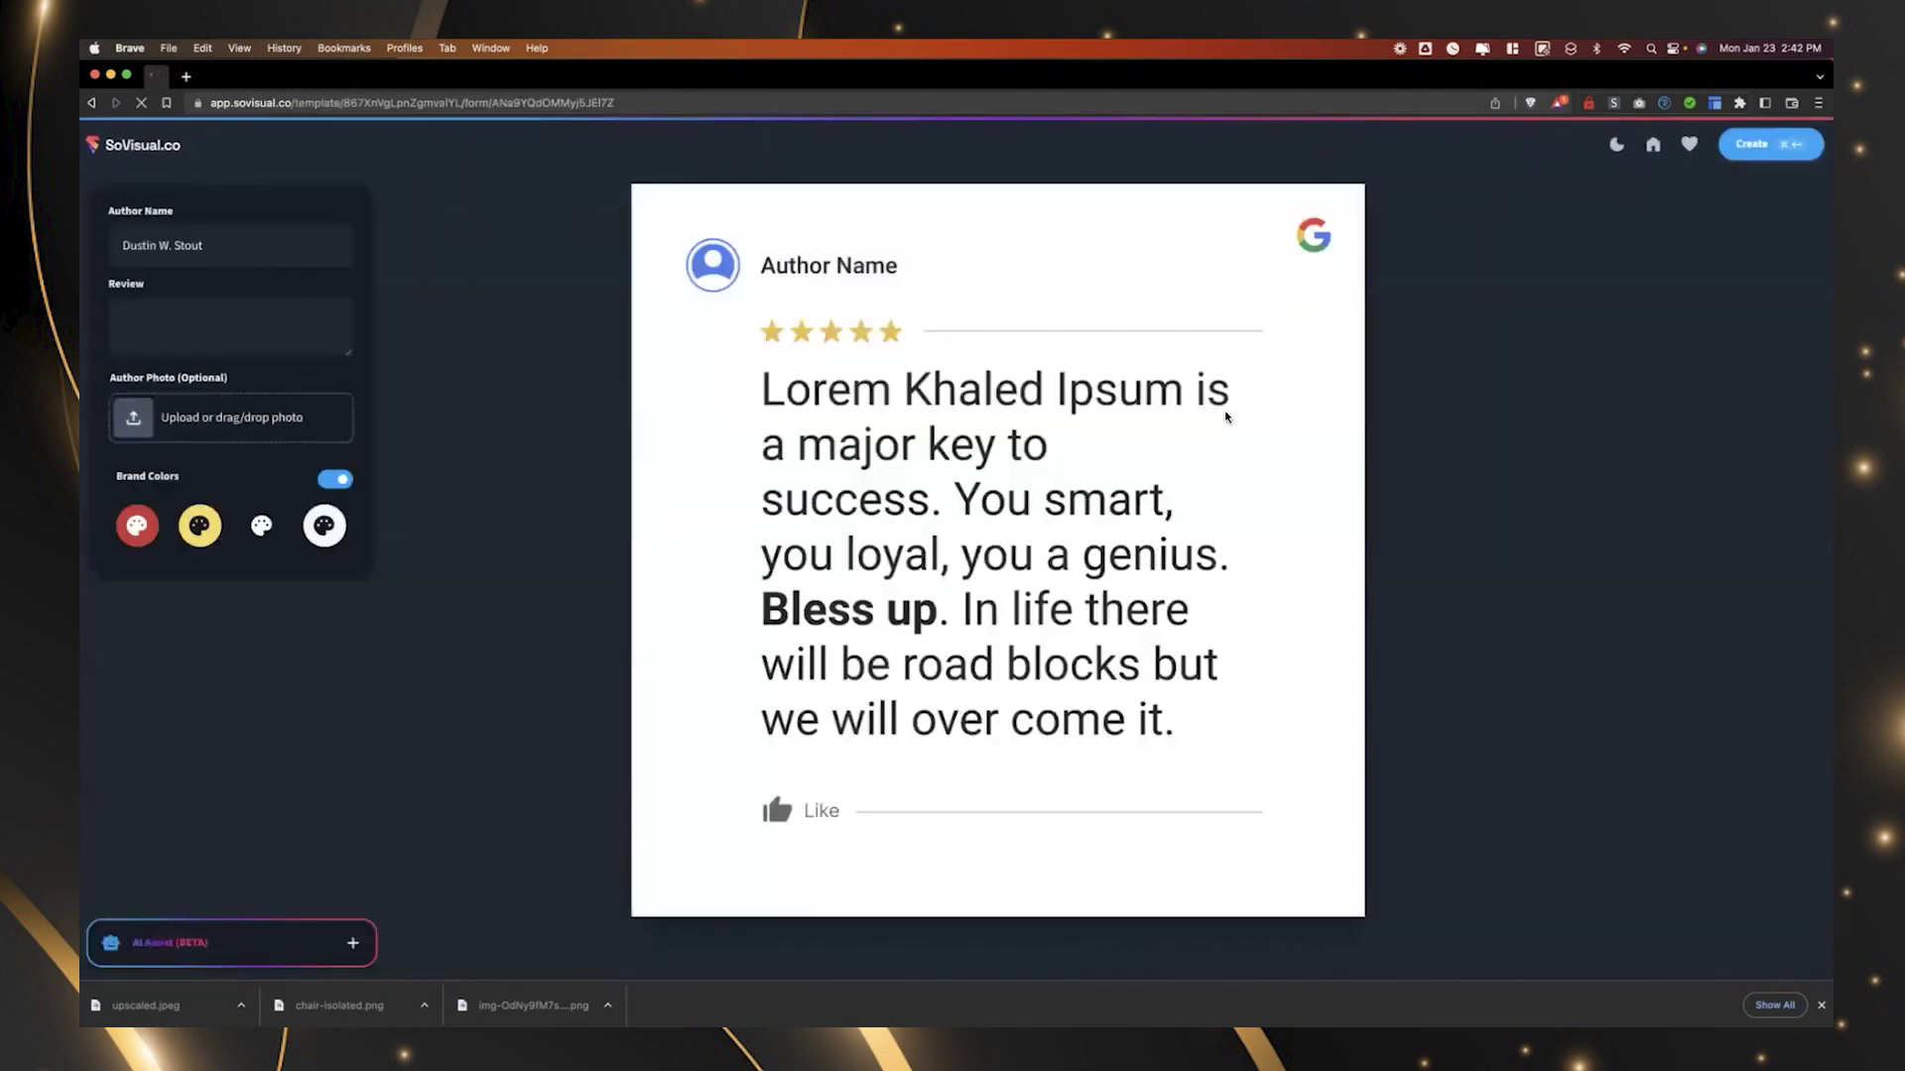